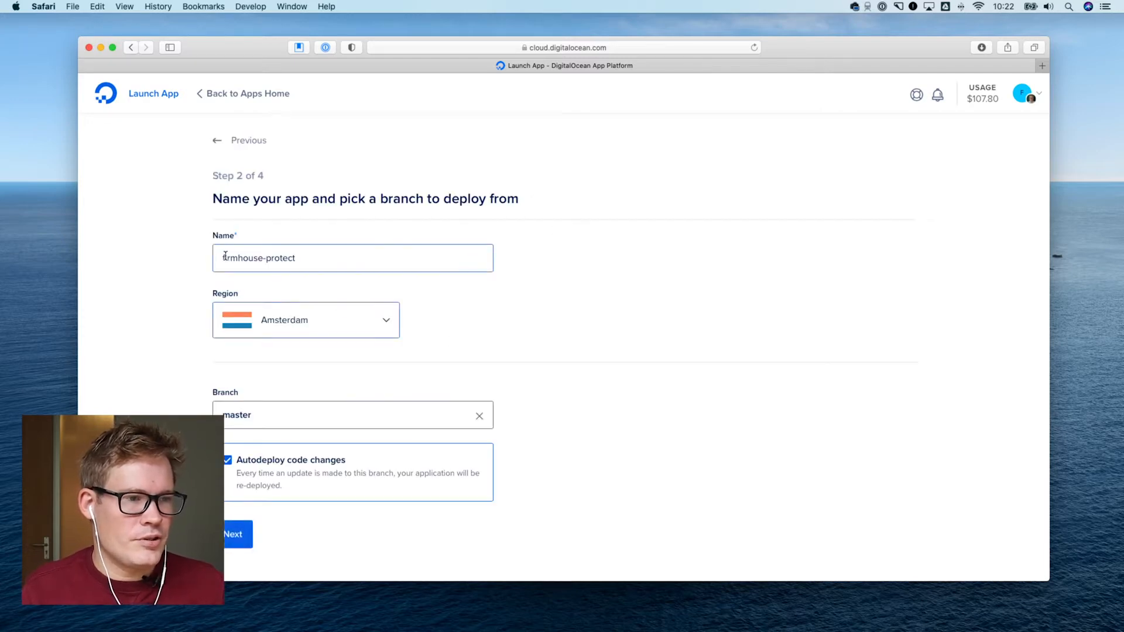
Keep the app name firmhouse-protect, choose the Amsterdam region, and continue to the app configuration with the master branch
{"action": "left_click_drag", "start_coordinate": [223, 256], "coordinate": [334, 260]}
{"action": "left_click", "coordinate": [335, 260]}
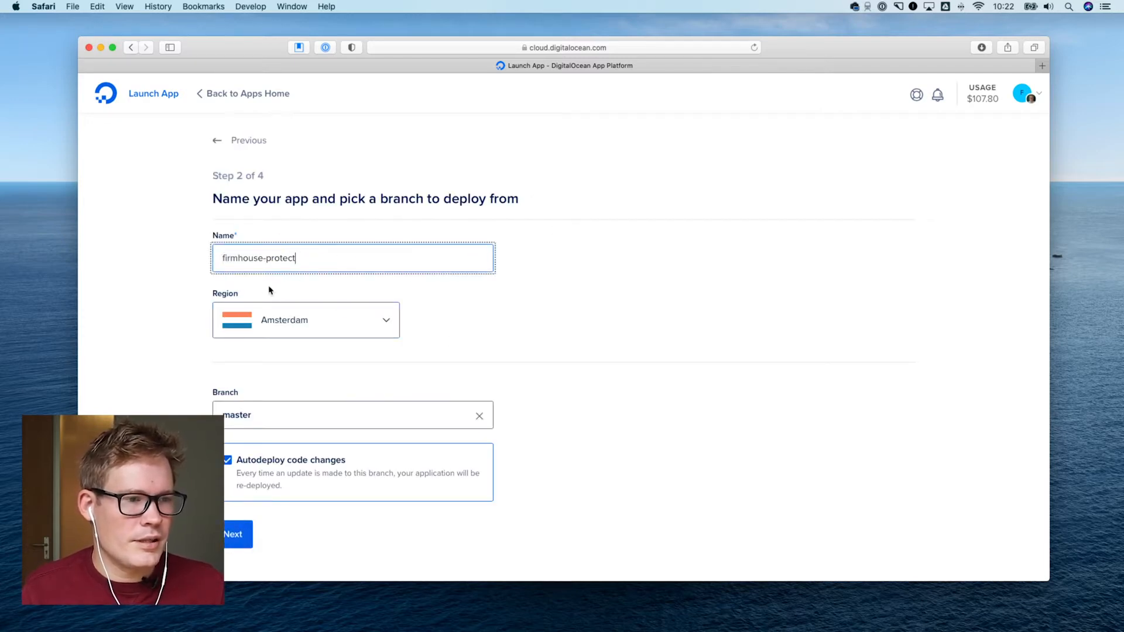
{"action": "left_click", "coordinate": [316, 320]}
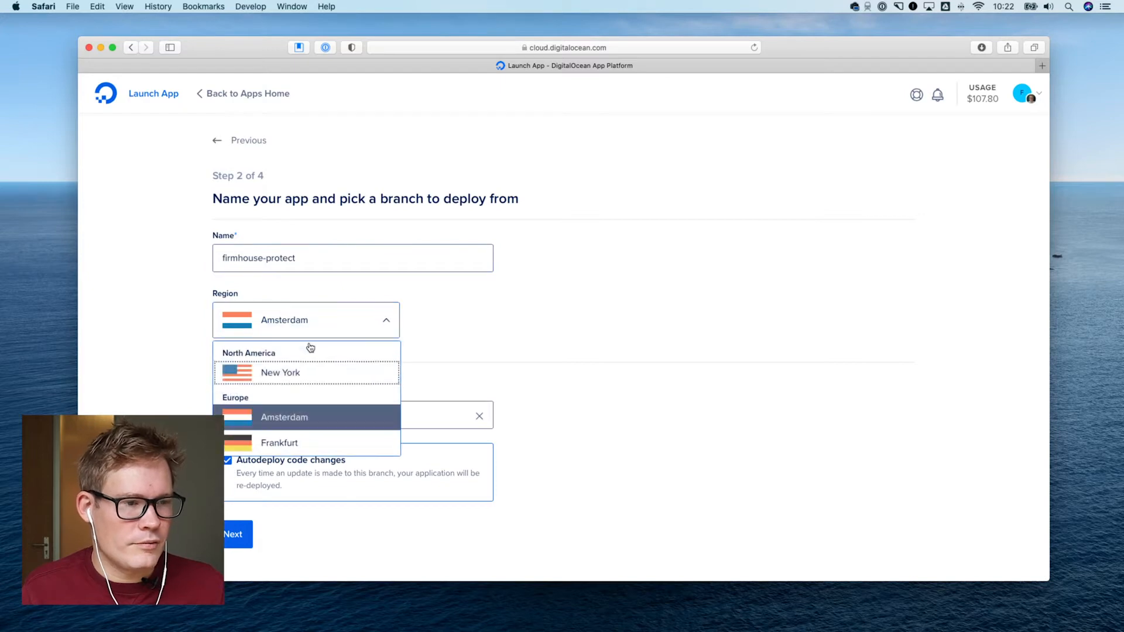
{"action": "left_click", "coordinate": [311, 413]}
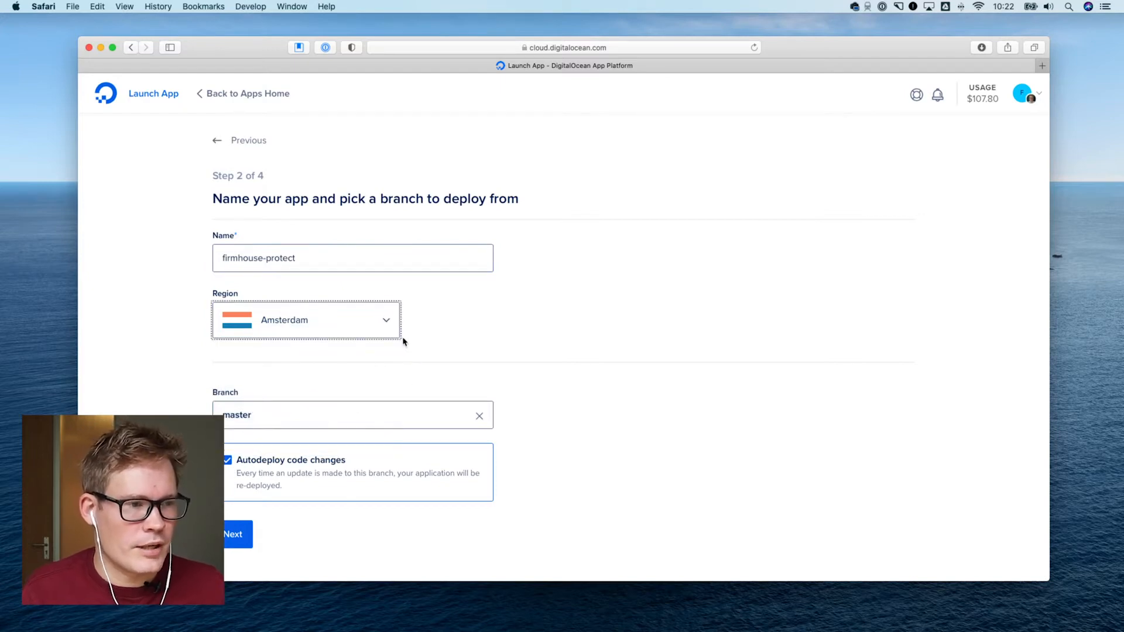
{"action": "scroll", "coordinate": [403, 342], "scroll_direction": "down", "scroll_amount": 3}
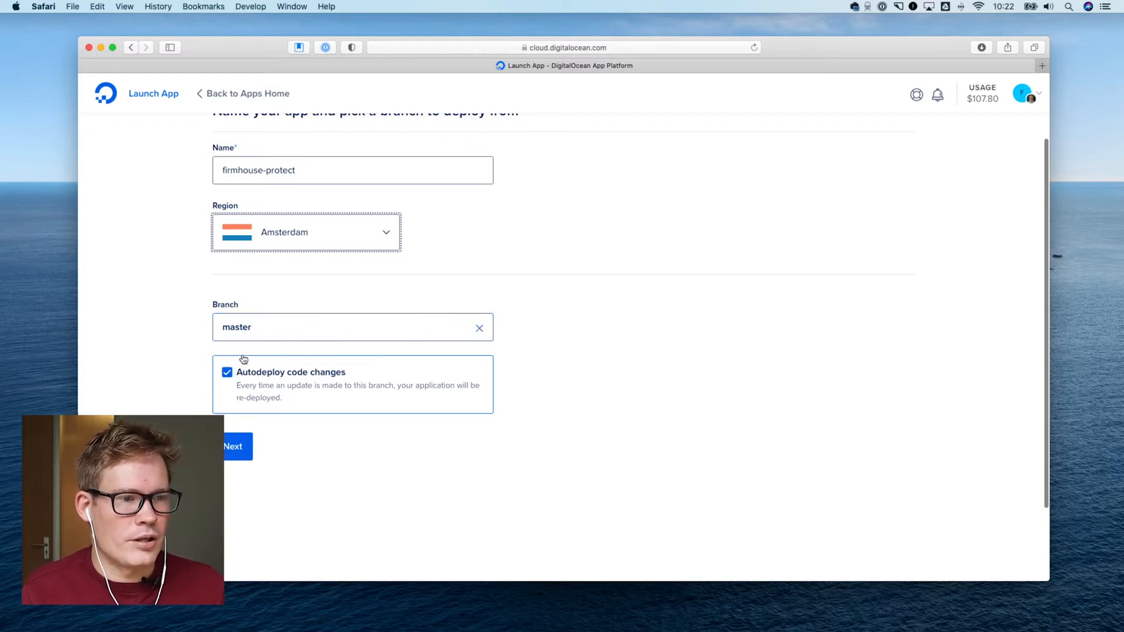
{"action": "scroll", "coordinate": [286, 451], "scroll_direction": "down", "scroll_amount": 1}
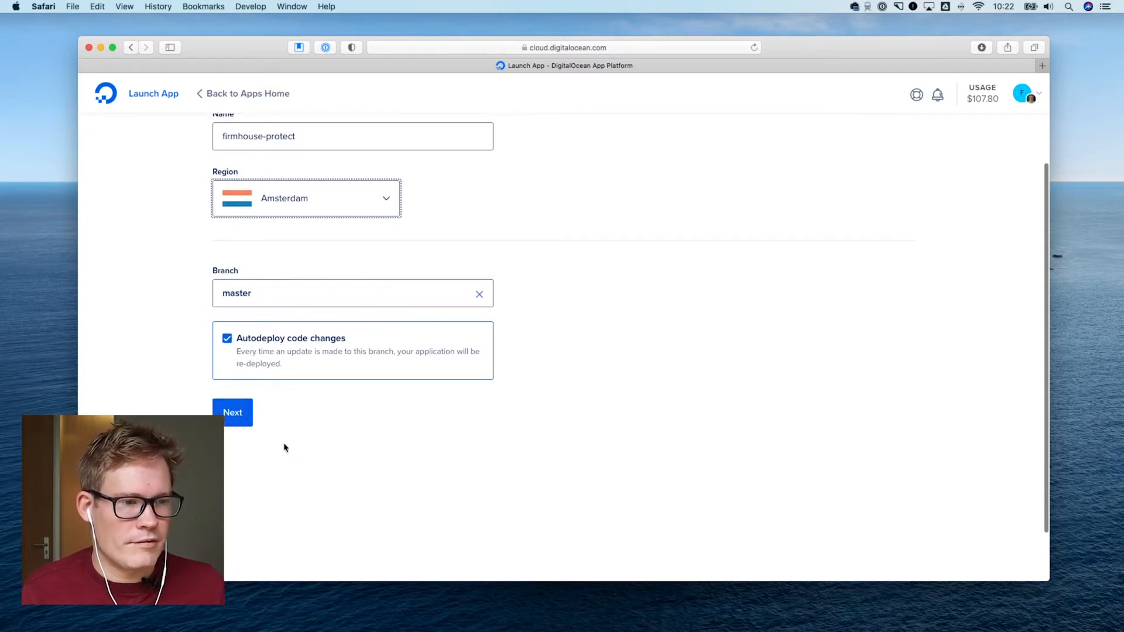
{"action": "left_click", "coordinate": [252, 419]}
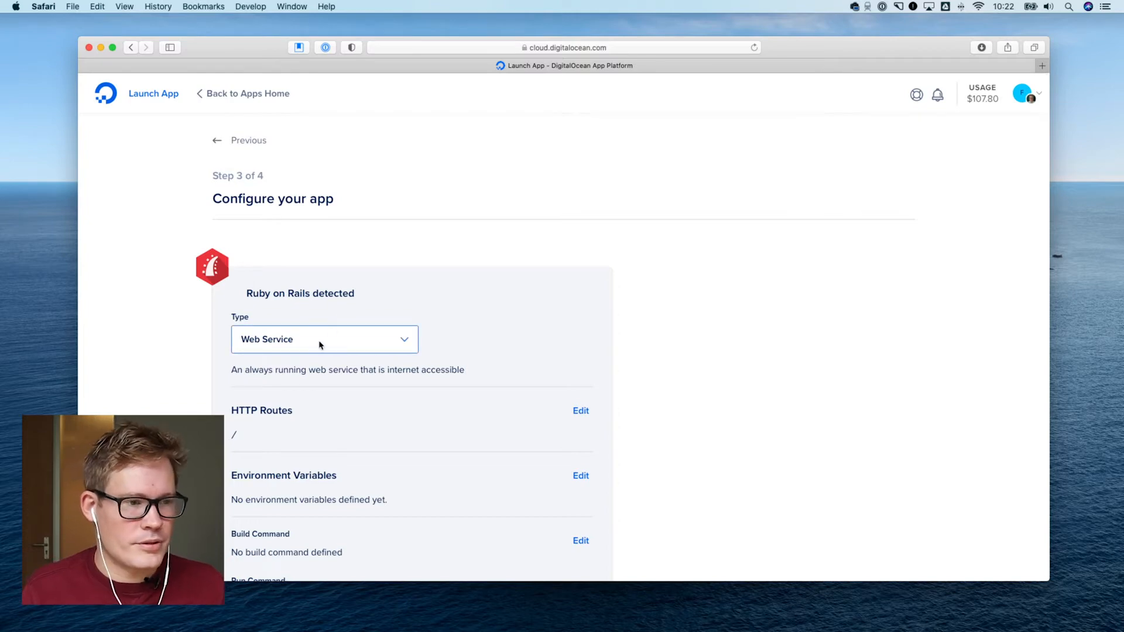
Select Web Service as the type for the Ruby on Rails component
{"action": "scroll", "coordinate": [428, 348], "scroll_direction": "down", "scroll_amount": 1}
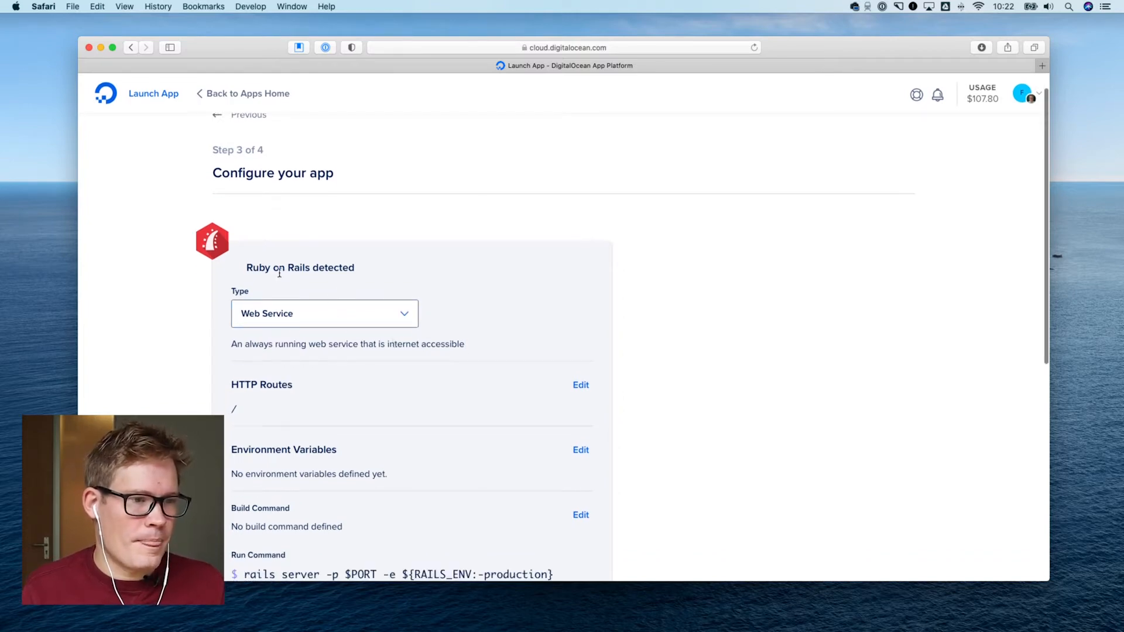
{"action": "left_click", "coordinate": [306, 315]}
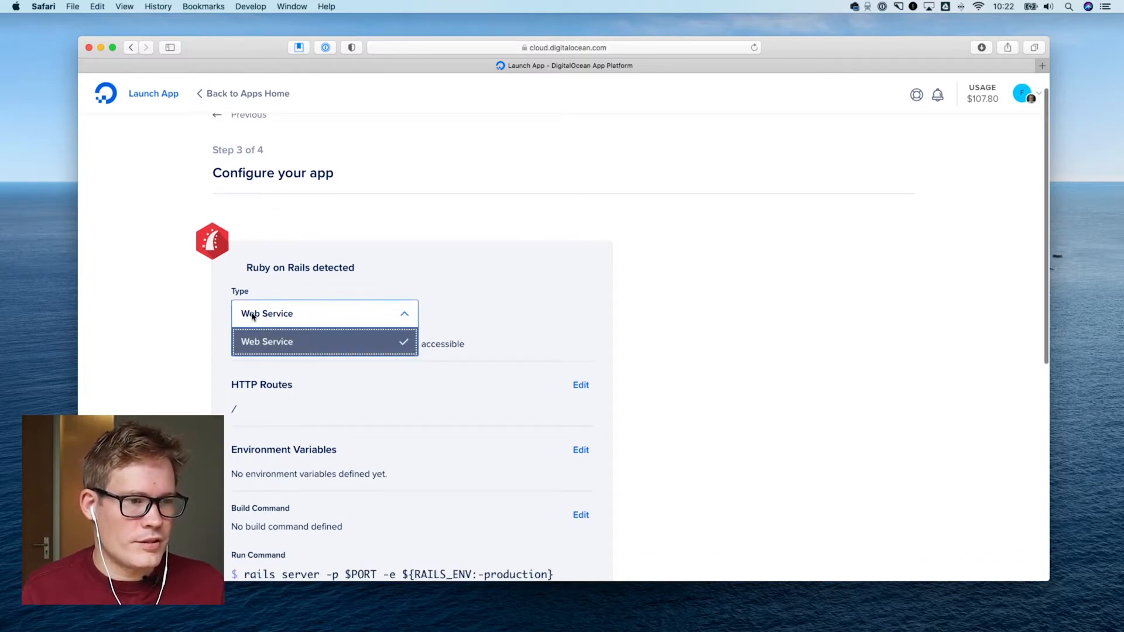
{"action": "left_click", "coordinate": [269, 342]}
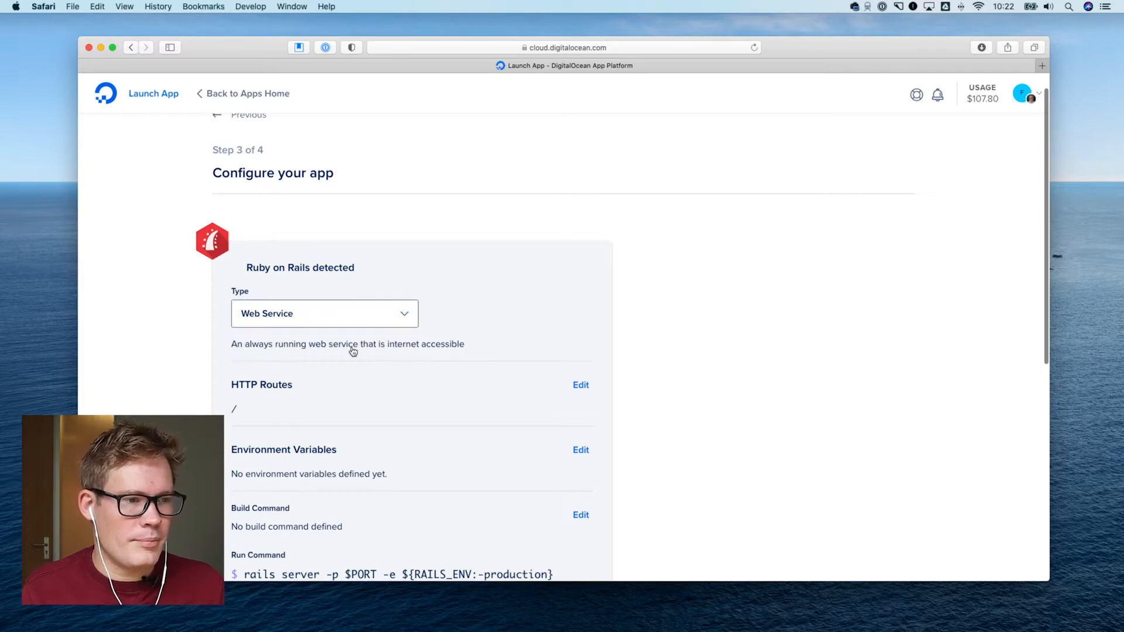
Add a PostgreSQL dev database named db to the app after checking the existing database option
{"action": "scroll", "coordinate": [448, 360], "scroll_direction": "down", "scroll_amount": 3}
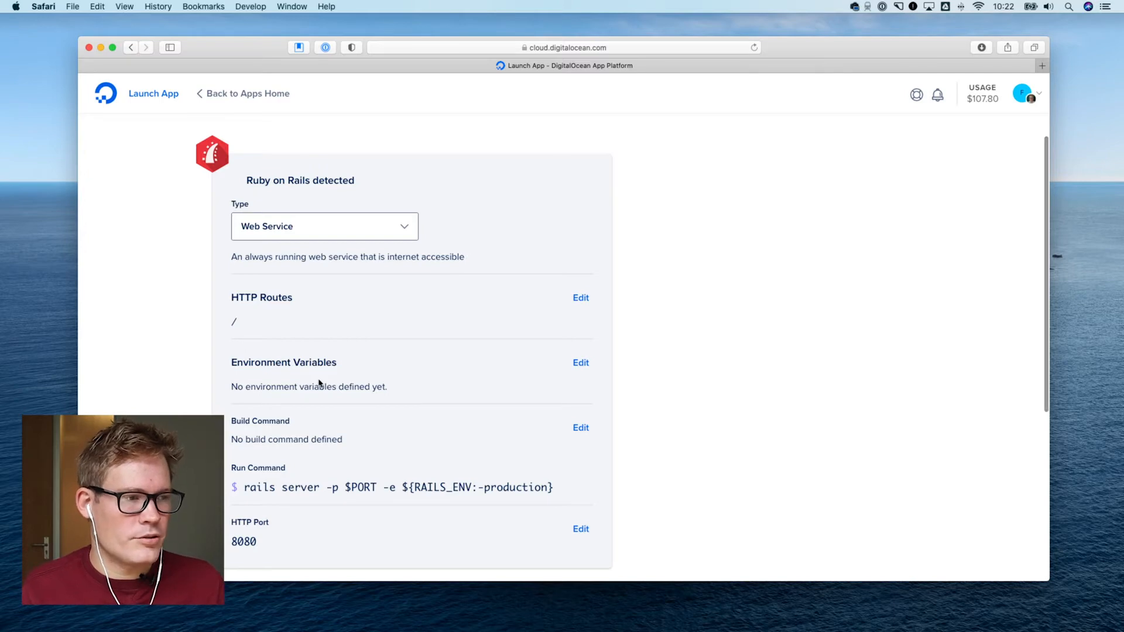
{"action": "scroll", "coordinate": [333, 382], "scroll_direction": "down", "scroll_amount": 4}
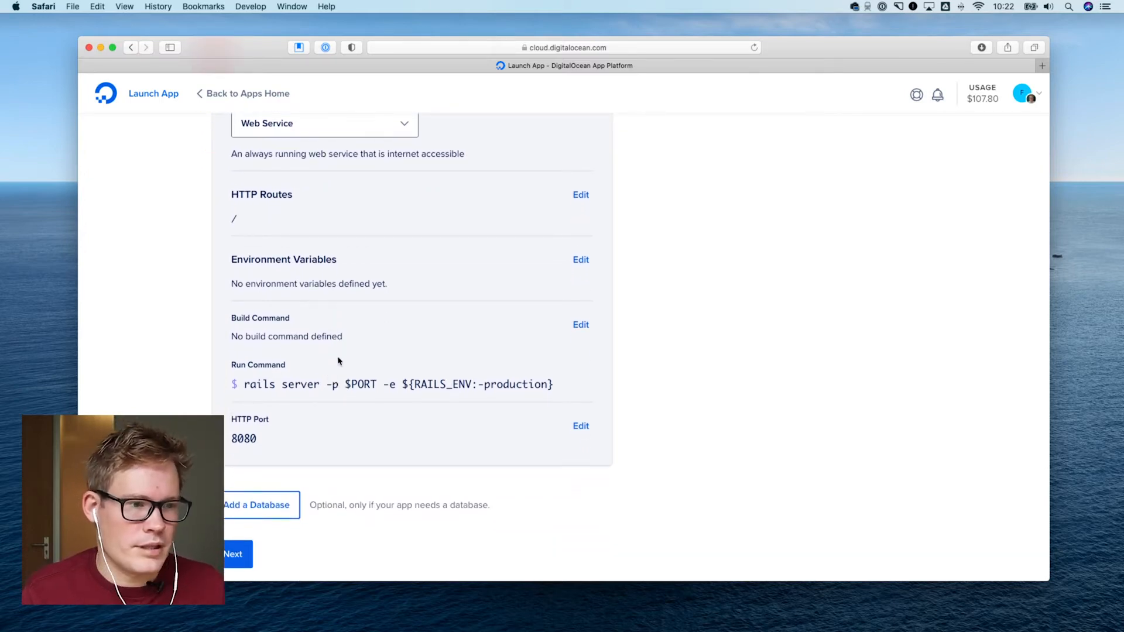
{"action": "scroll", "coordinate": [358, 353], "scroll_direction": "down", "scroll_amount": 2}
{"action": "scroll", "coordinate": [388, 350], "scroll_direction": "down", "scroll_amount": 2}
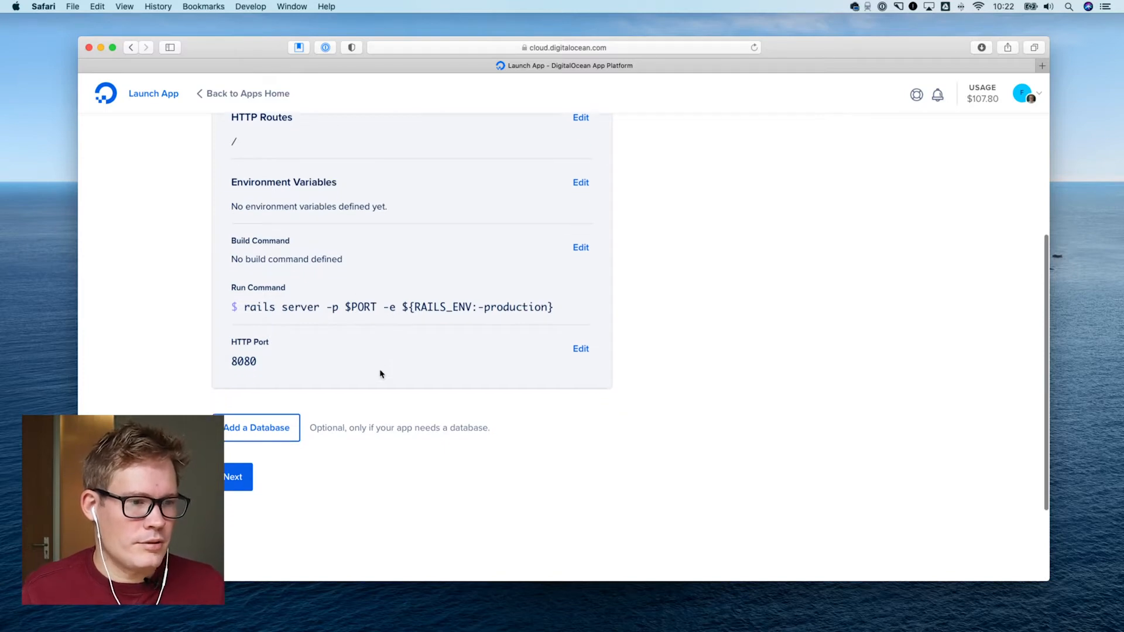
{"action": "scroll", "coordinate": [333, 424], "scroll_direction": "down", "scroll_amount": 2}
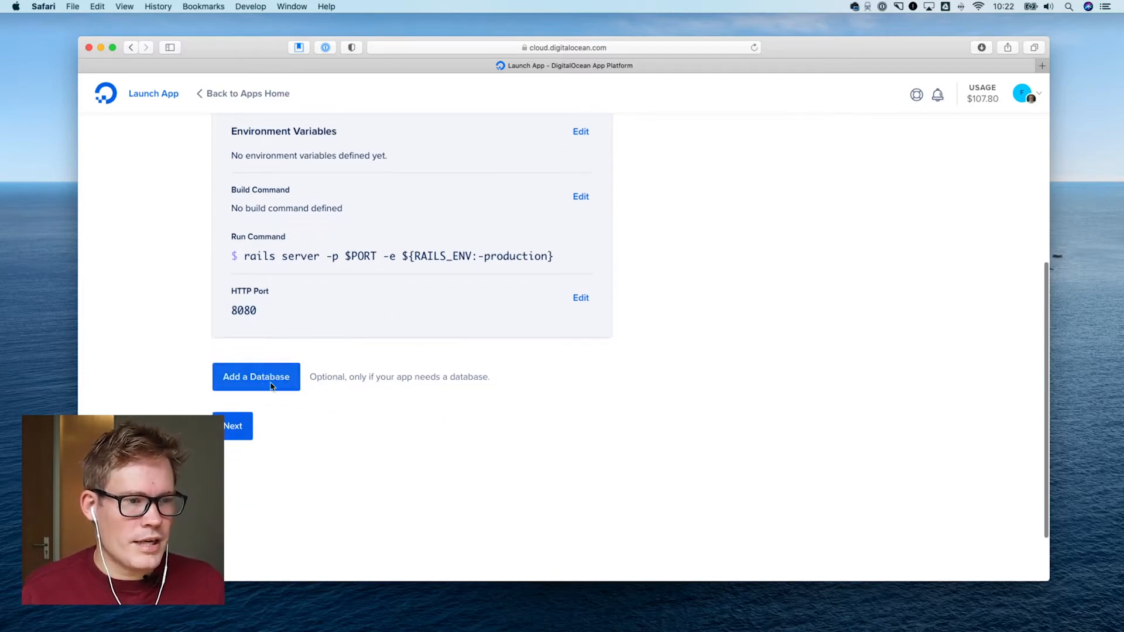
{"action": "left_click", "coordinate": [267, 381]}
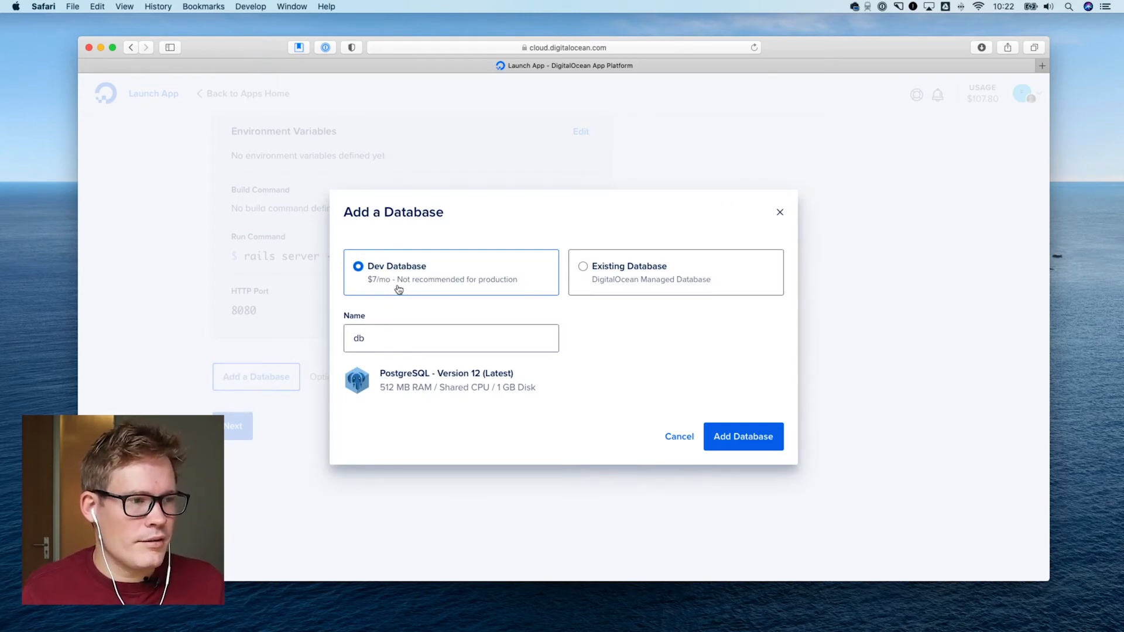
{"action": "left_click", "coordinate": [619, 275]}
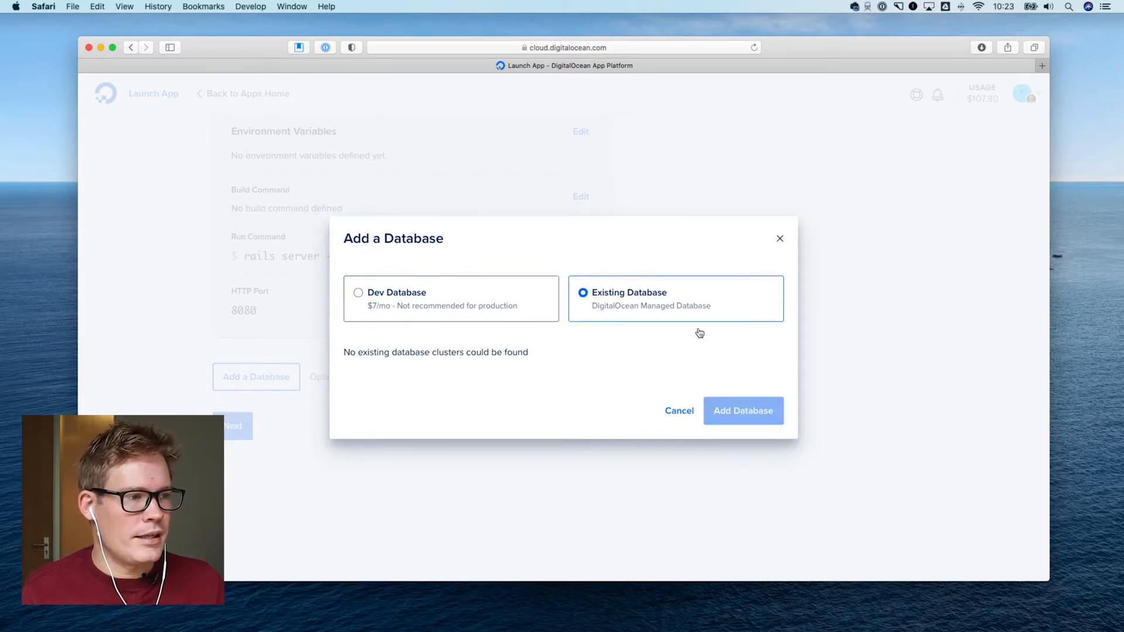
{"action": "left_click", "coordinate": [412, 299]}
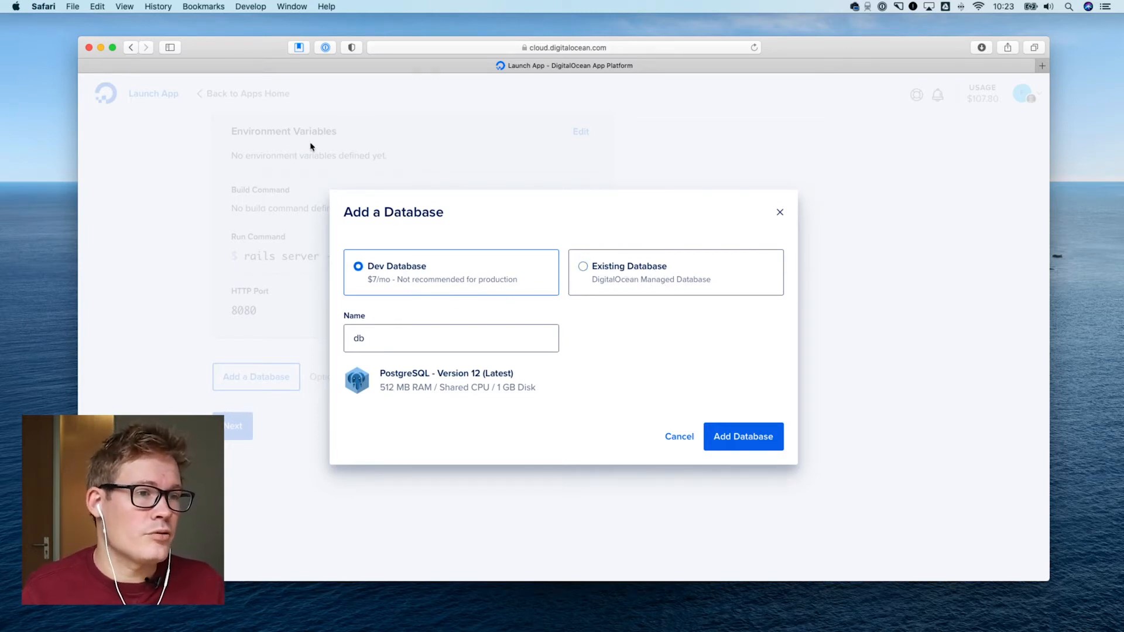
{"action": "left_click", "coordinate": [380, 338]}
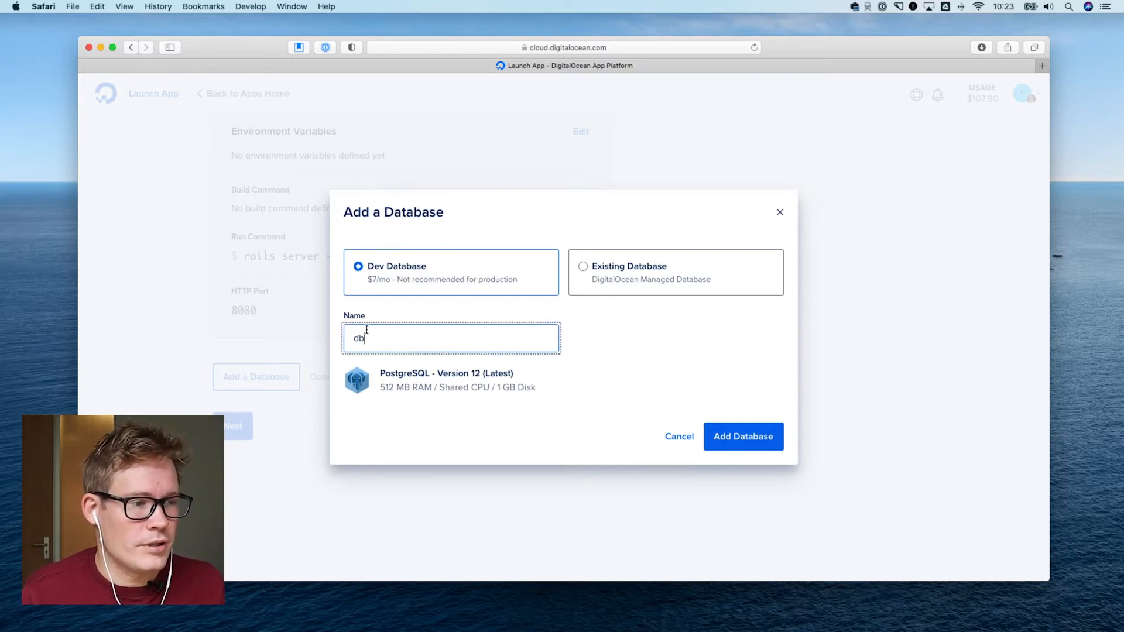
{"action": "left_click", "coordinate": [747, 438]}
Review the added PostgreSQL database and continue to the final launch step
{"action": "scroll", "coordinate": [568, 370], "scroll_direction": "down", "scroll_amount": 3}
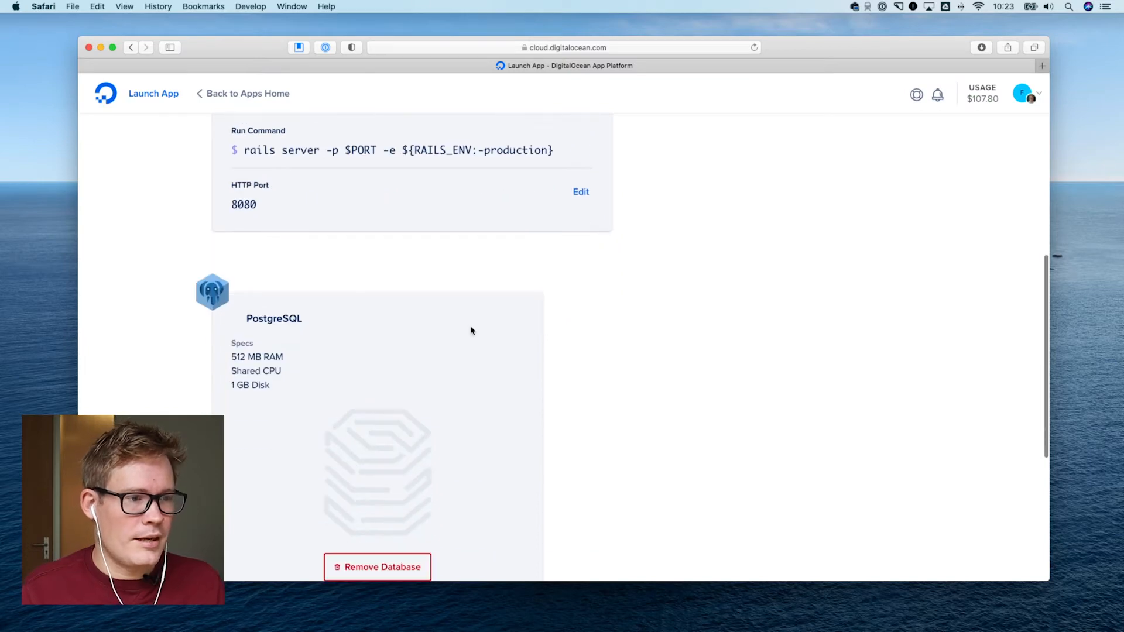
{"action": "scroll", "coordinate": [469, 326], "scroll_direction": "up", "scroll_amount": 8}
{"action": "scroll", "coordinate": [462, 332], "scroll_direction": "down", "scroll_amount": 12}
{"action": "scroll", "coordinate": [461, 332], "scroll_direction": "up", "scroll_amount": 4}
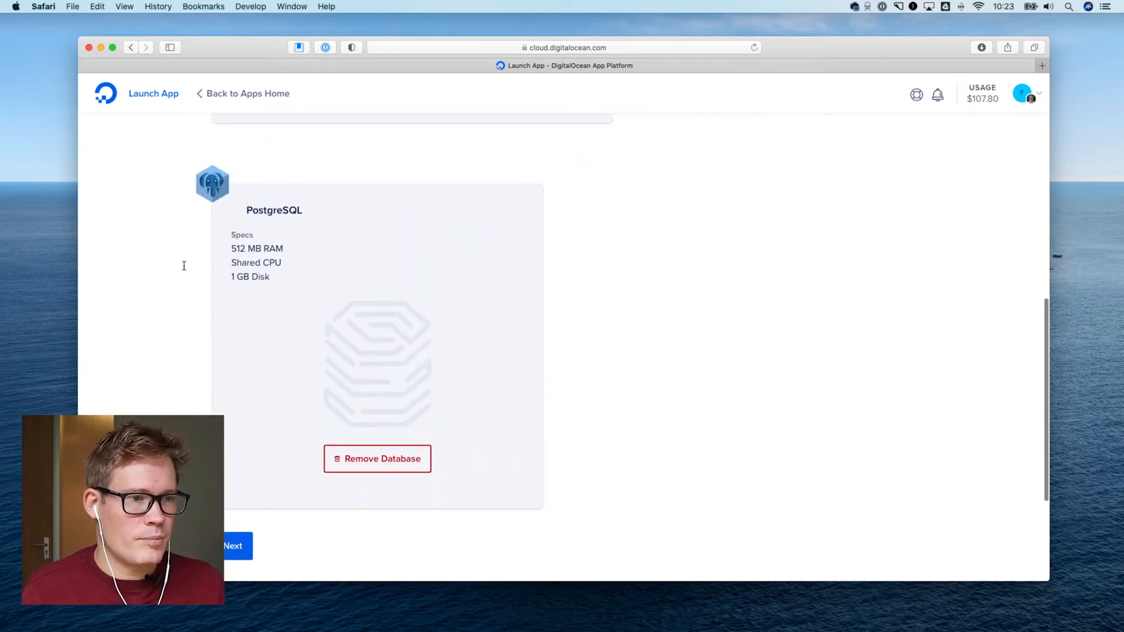
{"action": "scroll", "coordinate": [282, 307], "scroll_direction": "down", "scroll_amount": 3}
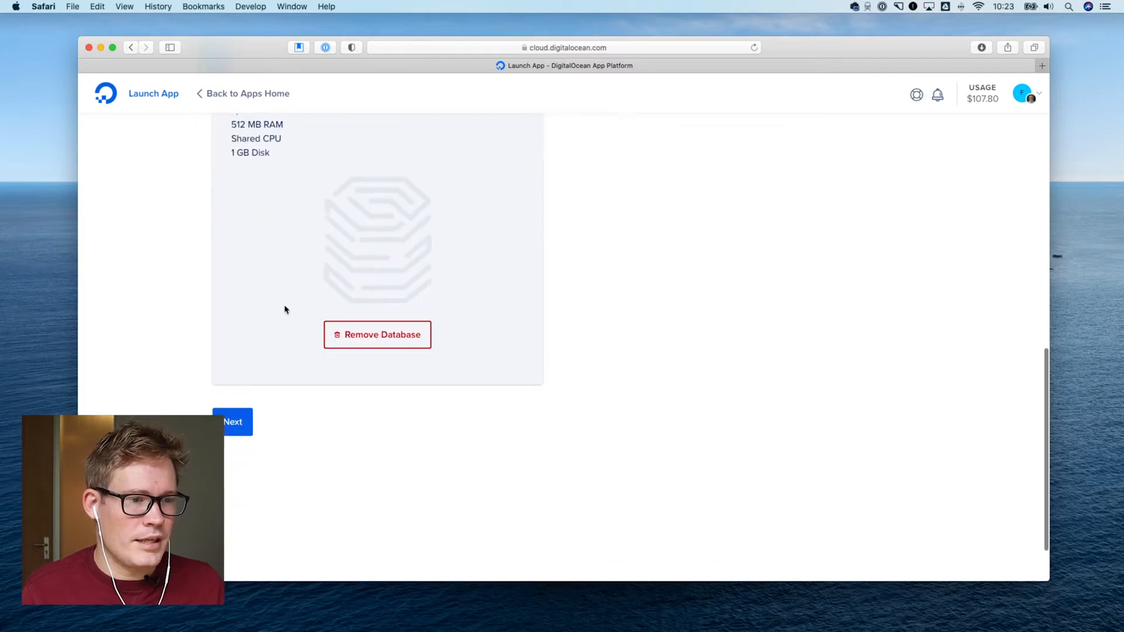
{"action": "left_click", "coordinate": [237, 429]}
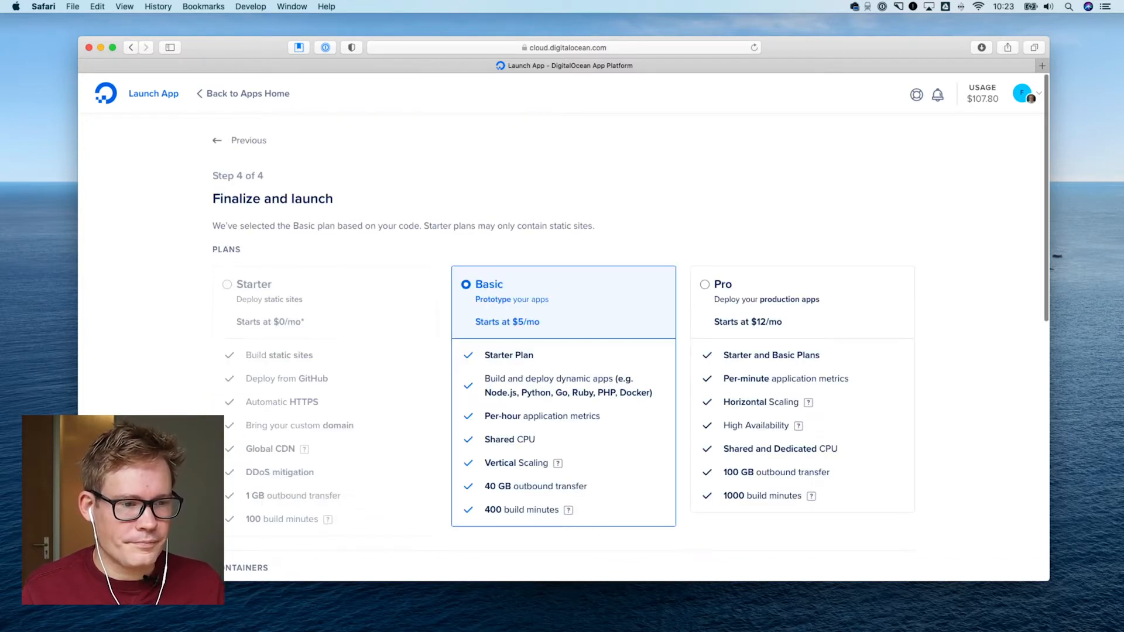
Compare the Basic and Pro plan features, including vertical and horizontal scaling, high availability, outbound transfer and build minutes
{"action": "scroll", "coordinate": [433, 515], "scroll_direction": "down", "scroll_amount": 3}
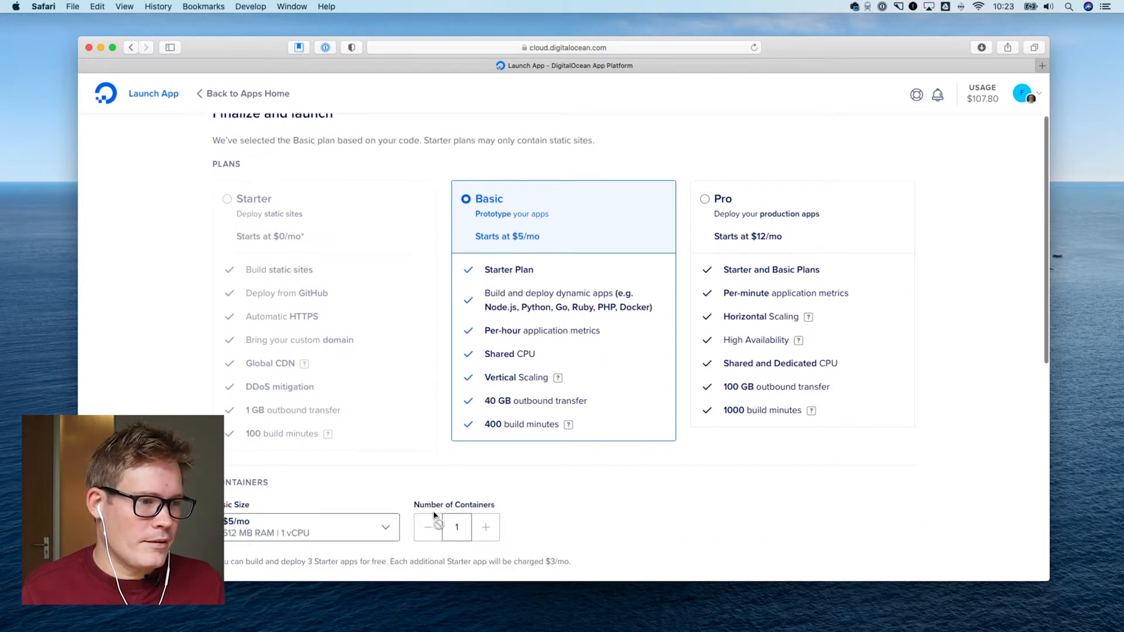
{"action": "scroll", "coordinate": [422, 503], "scroll_direction": "up", "scroll_amount": 2}
{"action": "scroll", "coordinate": [352, 416], "scroll_direction": "down", "scroll_amount": 1}
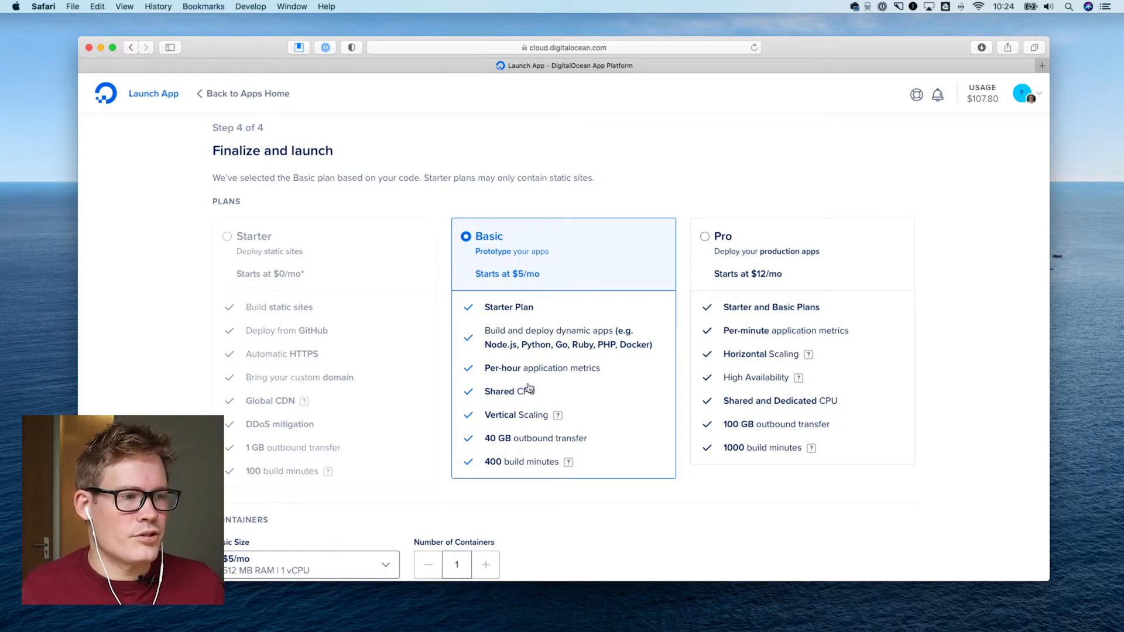
{"action": "scroll", "coordinate": [559, 412], "scroll_direction": "down", "scroll_amount": 1}
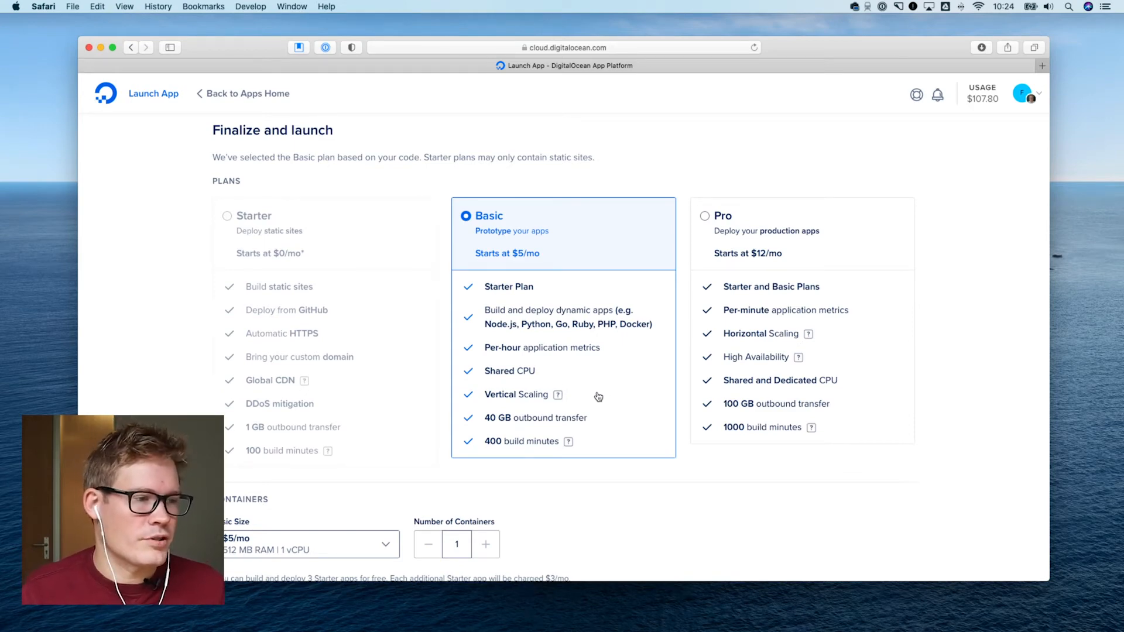
{"action": "mouse_move", "coordinate": [559, 398]}
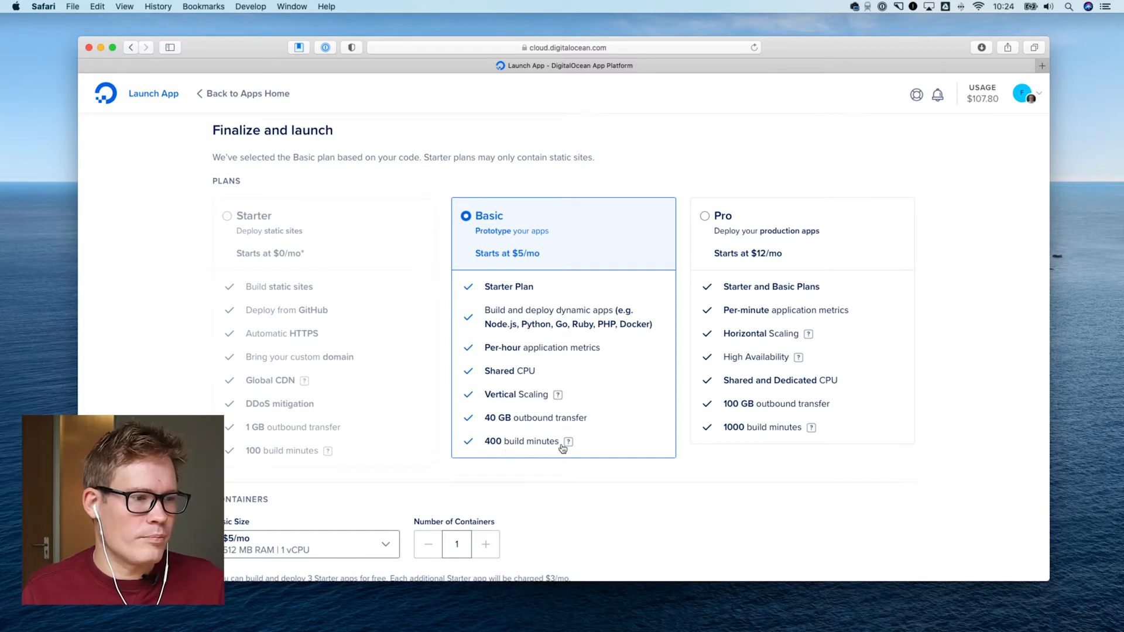
{"action": "mouse_move", "coordinate": [570, 446]}
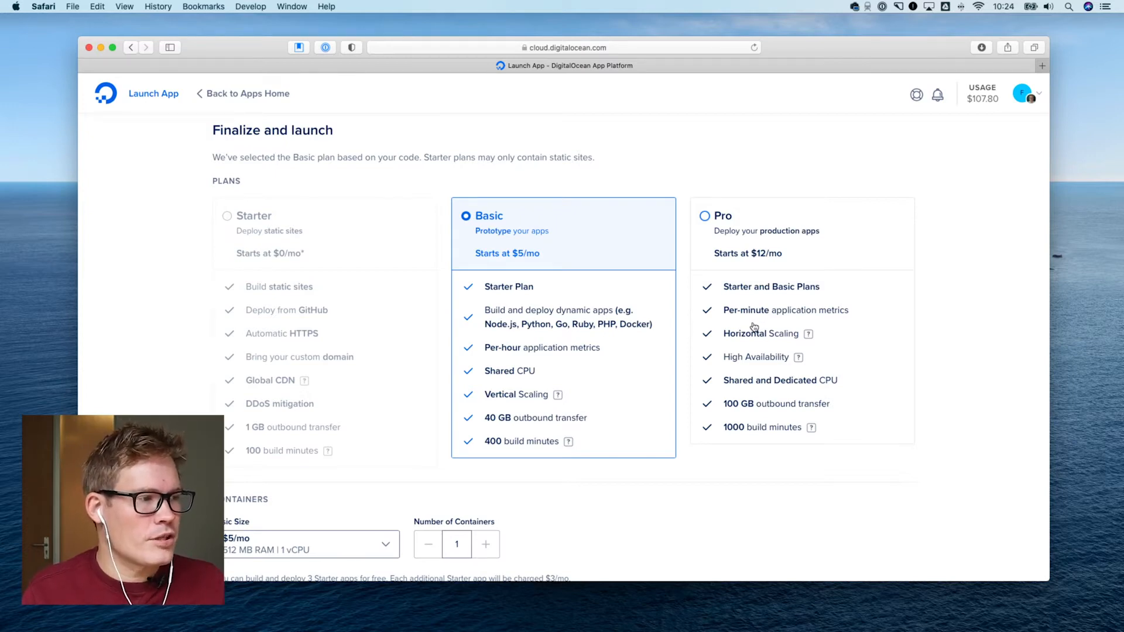
{"action": "mouse_move", "coordinate": [809, 334]}
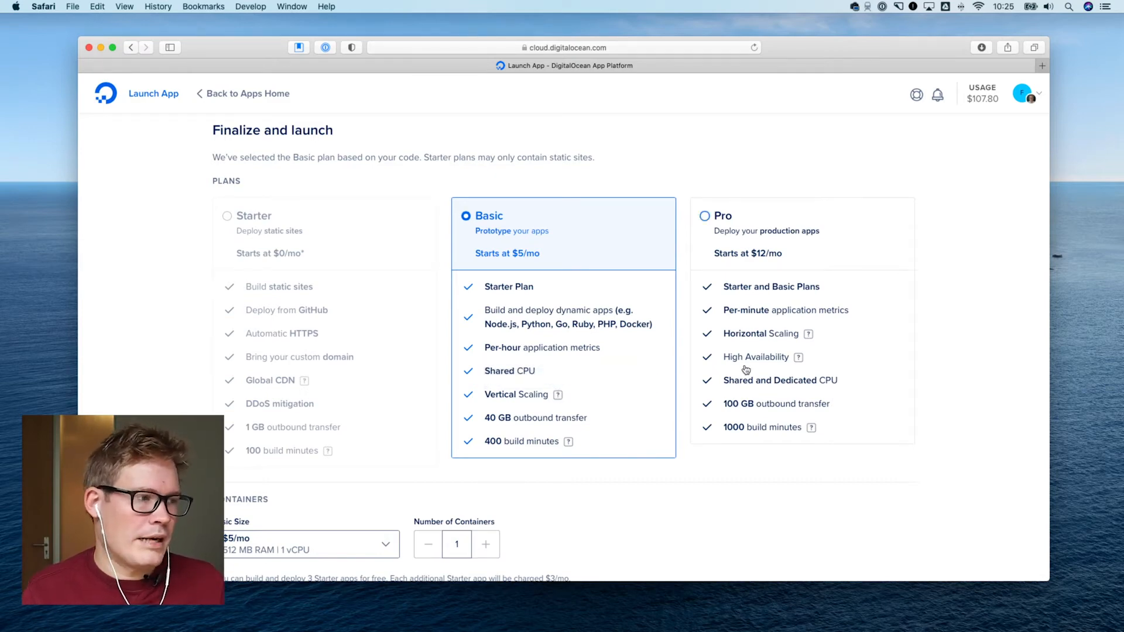
{"action": "mouse_move", "coordinate": [798, 361]}
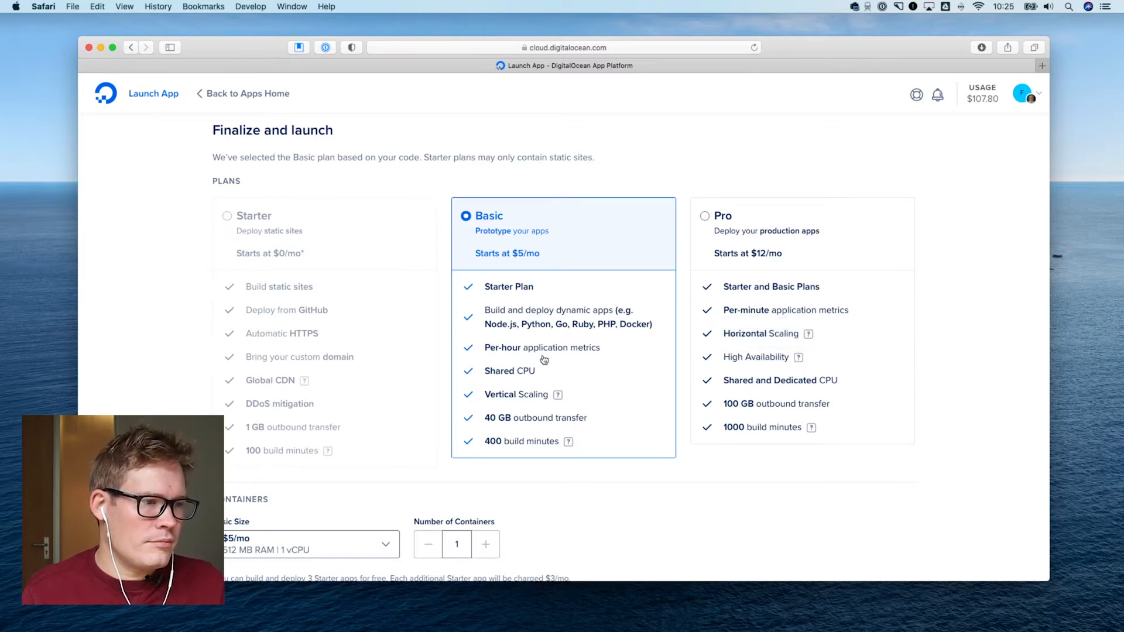
{"action": "mouse_move", "coordinate": [558, 396]}
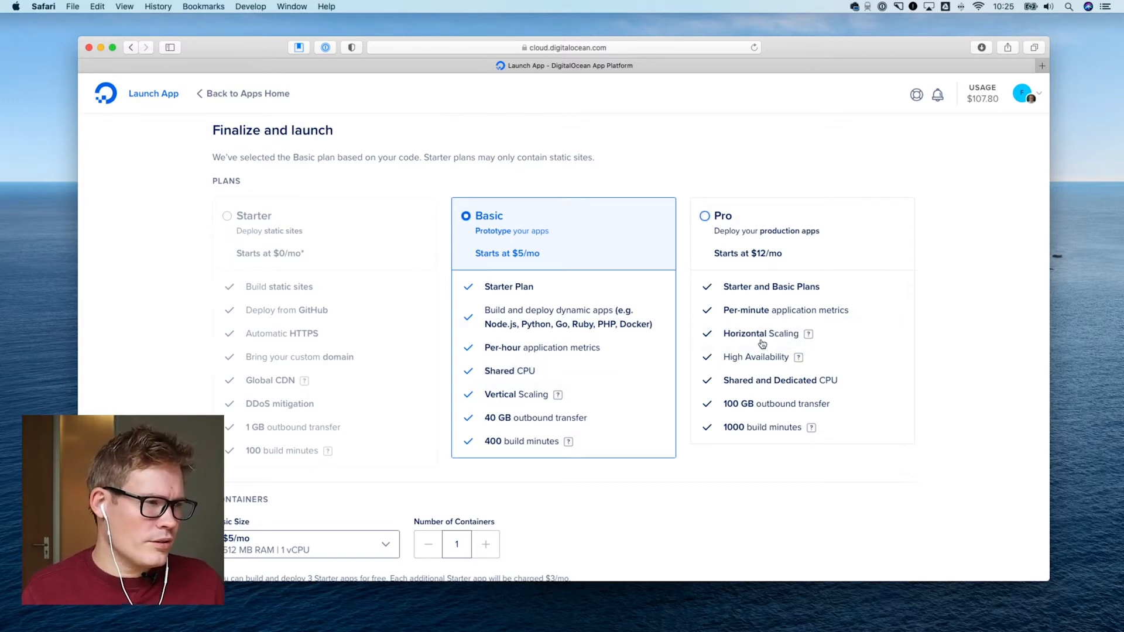
{"action": "mouse_move", "coordinate": [798, 361]}
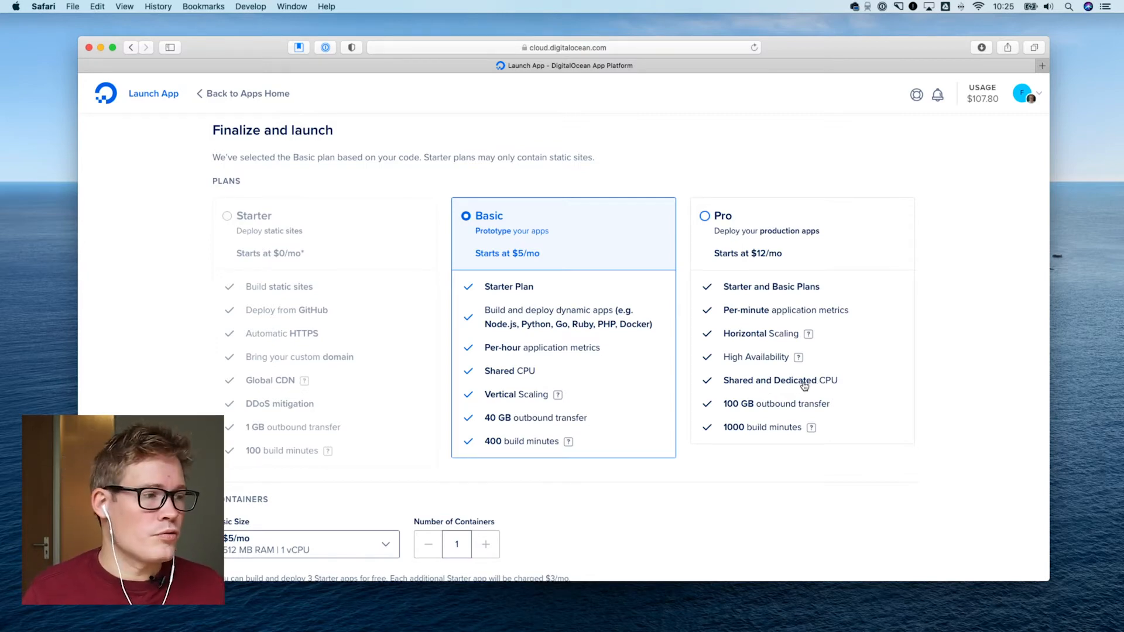
{"action": "scroll", "coordinate": [804, 386], "scroll_direction": "down", "scroll_amount": 2}
{"action": "scroll", "coordinate": [809, 384], "scroll_direction": "up", "scroll_amount": 1}
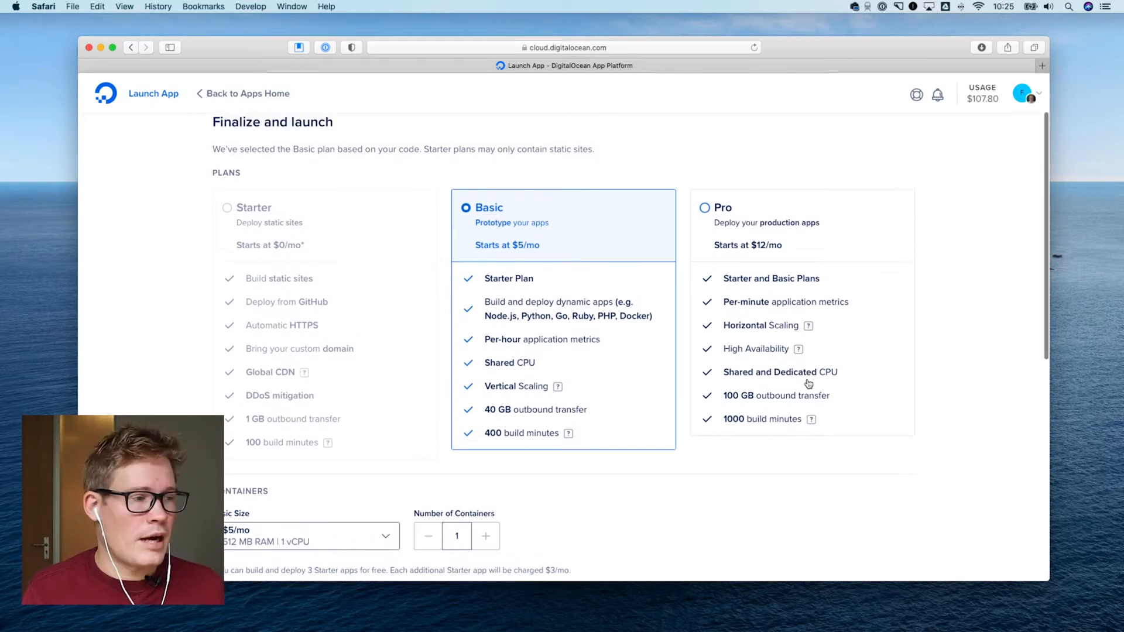
{"action": "scroll", "coordinate": [807, 389], "scroll_direction": "down", "scroll_amount": 3}
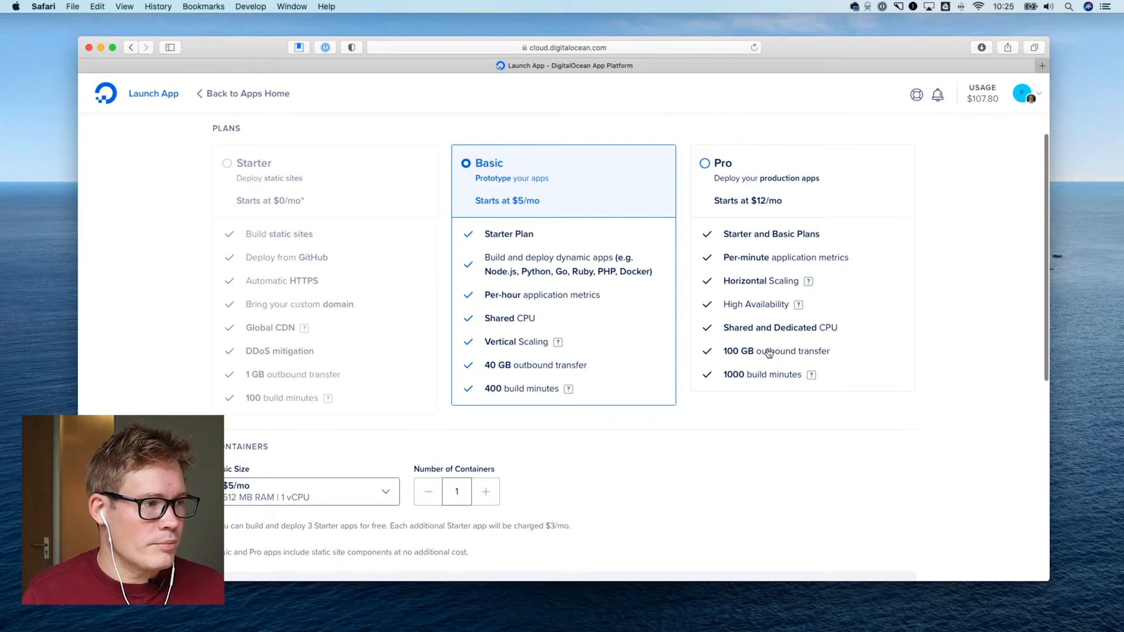
Review the Basic plan's container size, number of containers and monthly app cost breakdown before launching
{"action": "scroll", "coordinate": [765, 369], "scroll_direction": "down", "scroll_amount": 5}
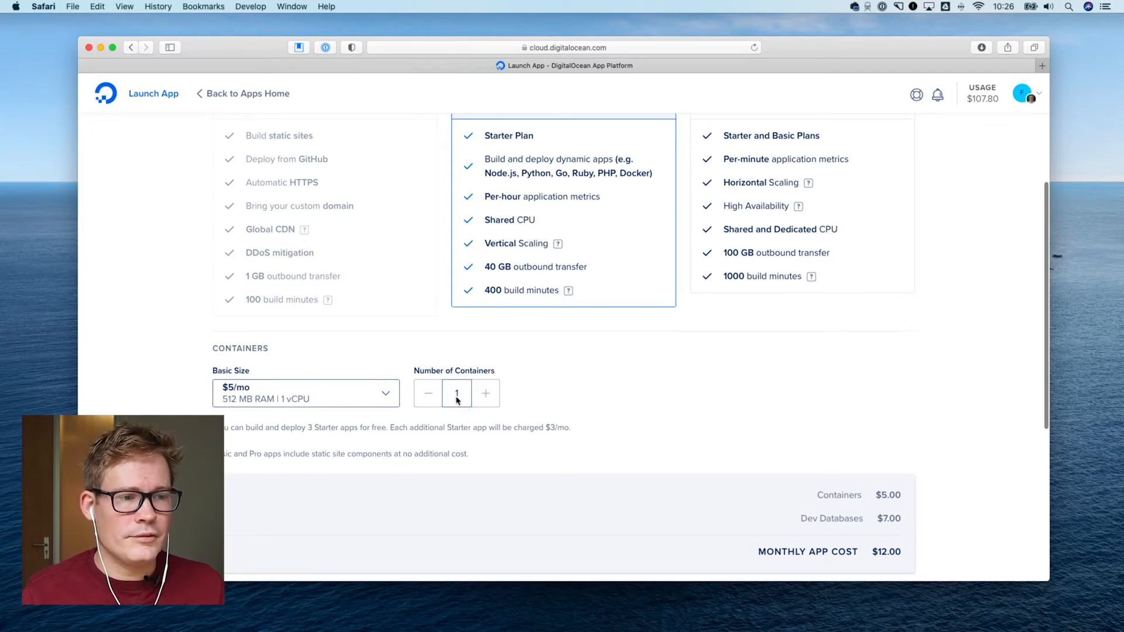
{"action": "scroll", "coordinate": [527, 421], "scroll_direction": "down", "scroll_amount": 8}
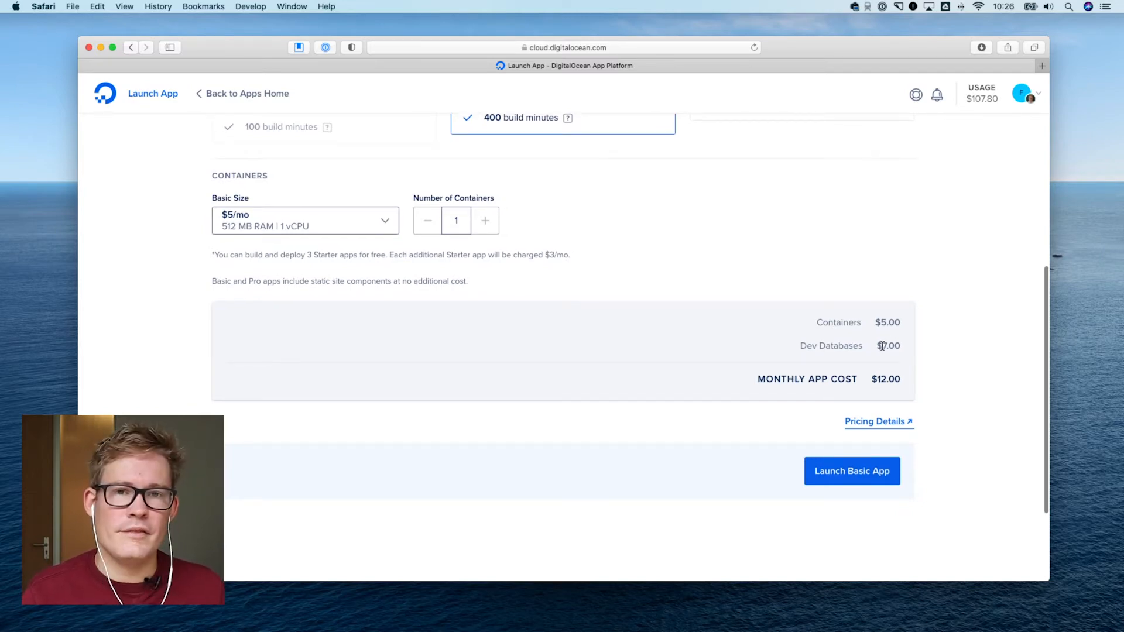
{"action": "scroll", "coordinate": [882, 346], "scroll_direction": "down", "scroll_amount": 1}
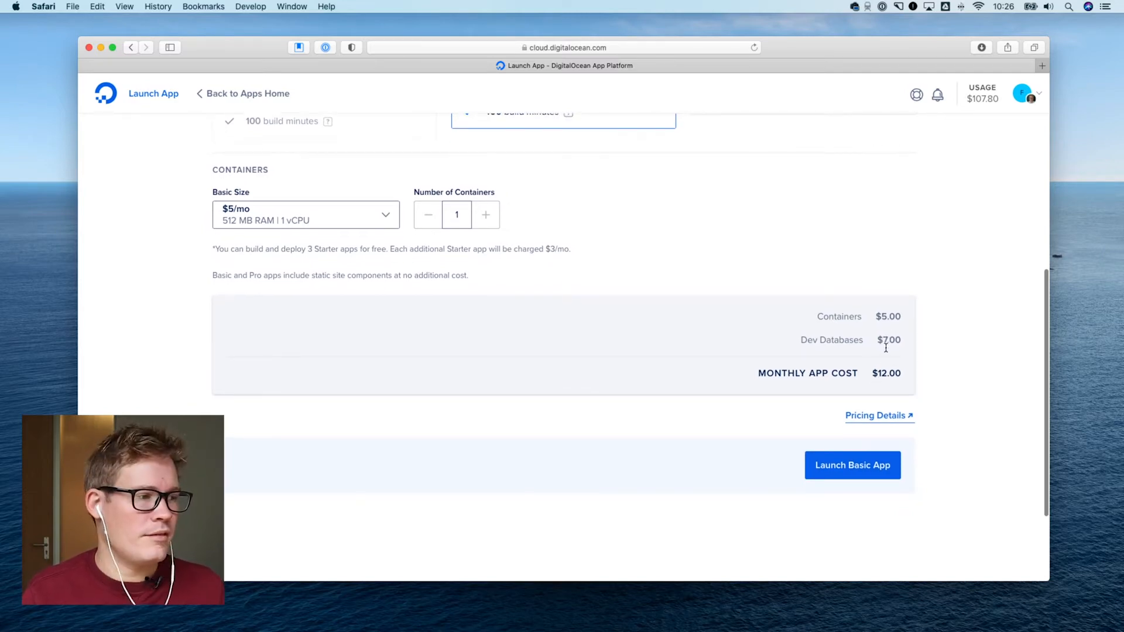
Launch the app on the Basic plan and open the build logs of its initial deployment
{"action": "left_click", "coordinate": [853, 466]}
{"action": "scroll", "coordinate": [603, 414], "scroll_direction": "down", "scroll_amount": 3}
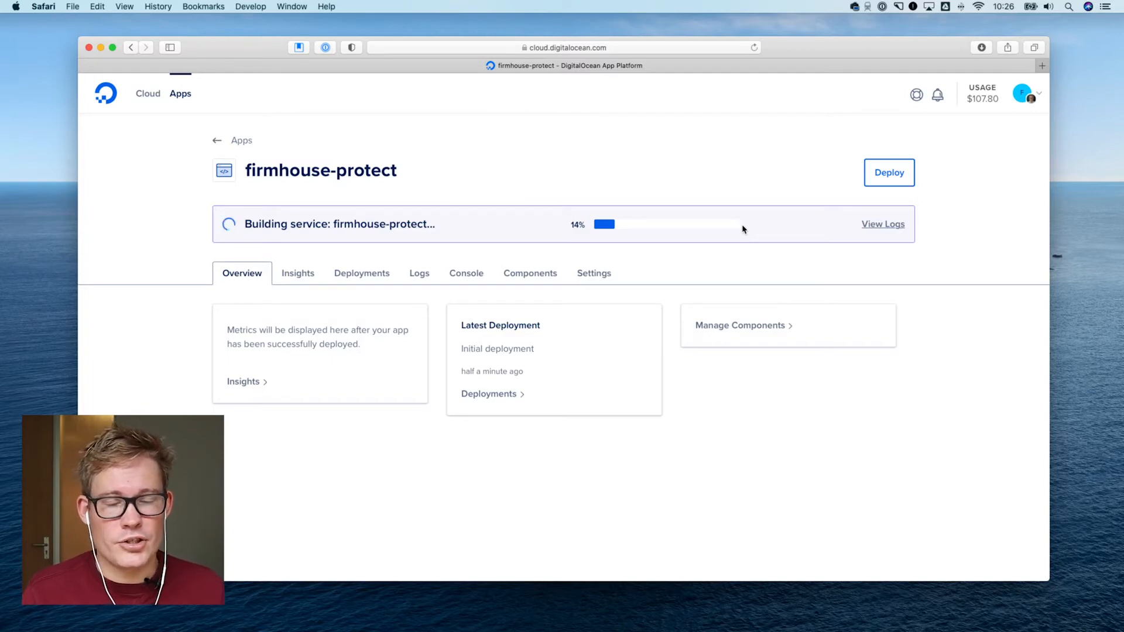
{"action": "left_click", "coordinate": [883, 225]}
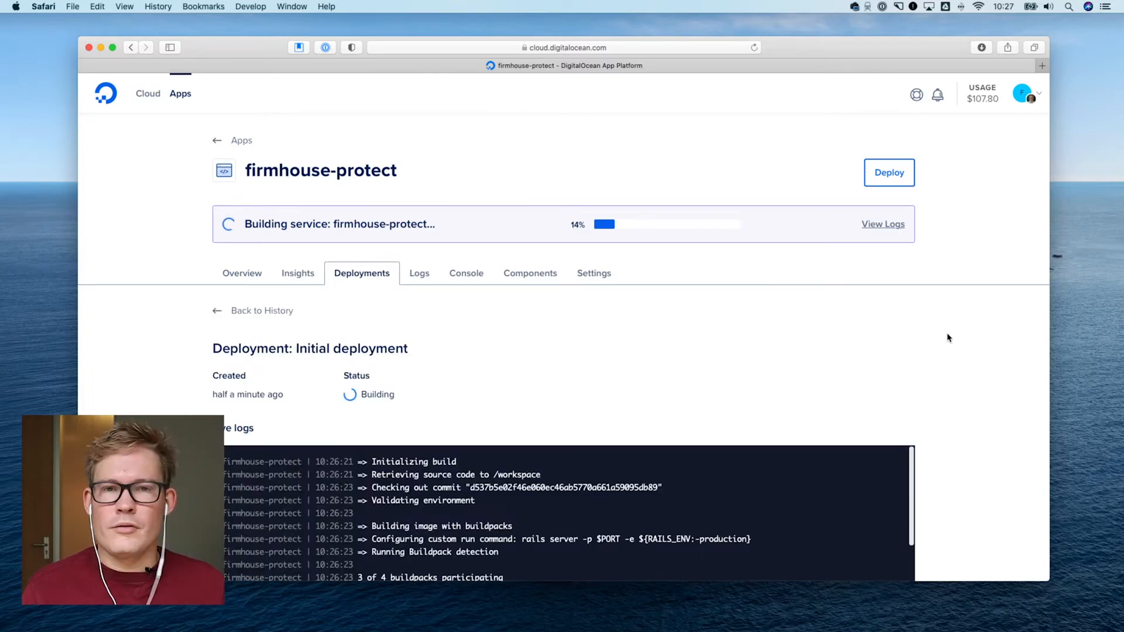
Examine the initial deployment's live build logs, from buildpack detection through the bundler gem installation
{"action": "scroll", "coordinate": [942, 337], "scroll_direction": "down", "scroll_amount": 2}
{"action": "scroll", "coordinate": [941, 339], "scroll_direction": "down", "scroll_amount": 5}
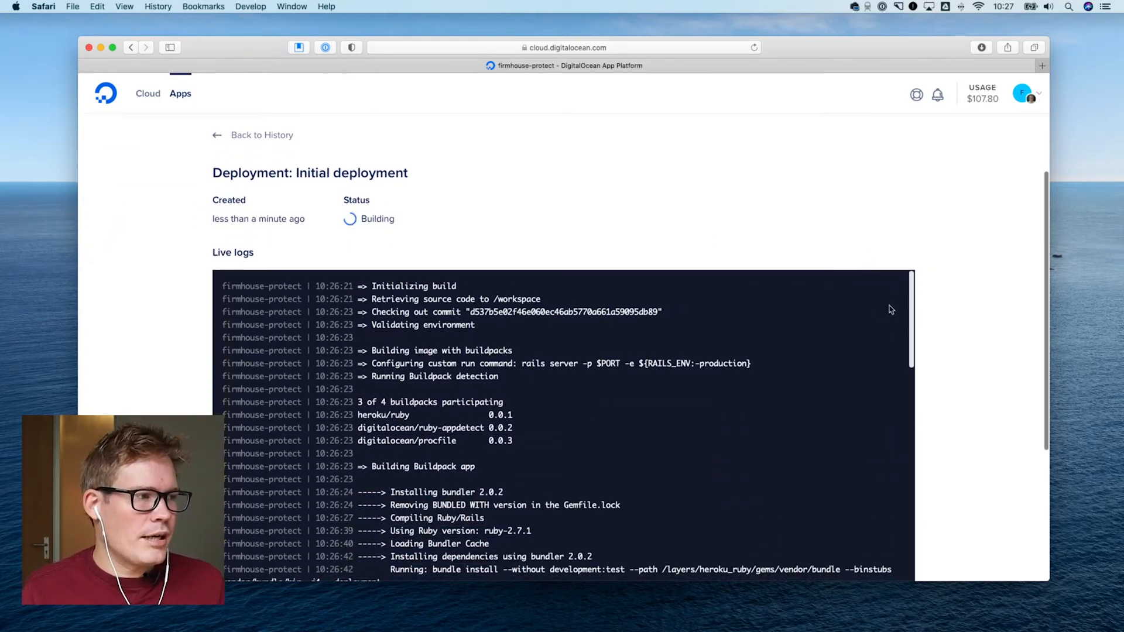
{"action": "scroll", "coordinate": [970, 309], "scroll_direction": "down", "scroll_amount": 4}
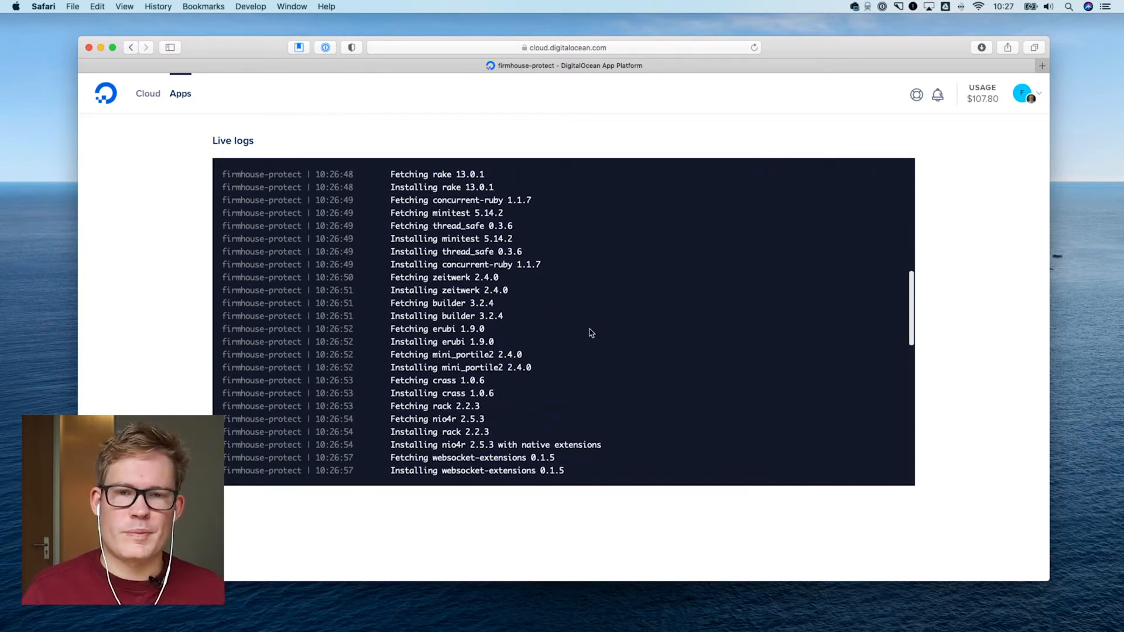
{"action": "scroll", "coordinate": [591, 333], "scroll_direction": "up", "scroll_amount": 15}
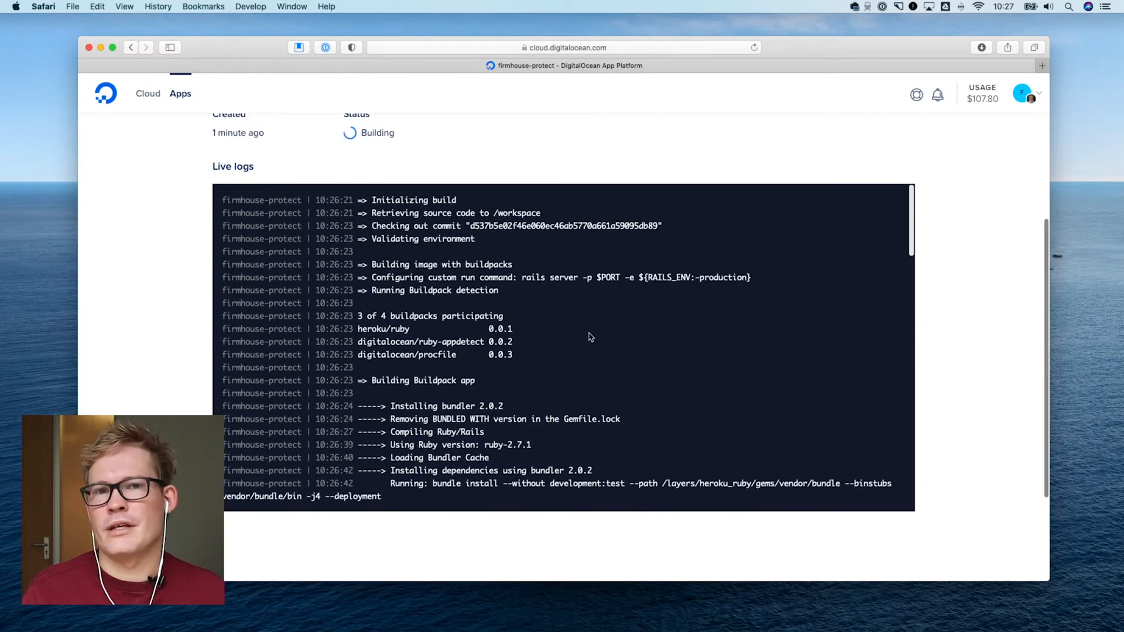
{"action": "scroll", "coordinate": [589, 332], "scroll_direction": "down", "scroll_amount": 10}
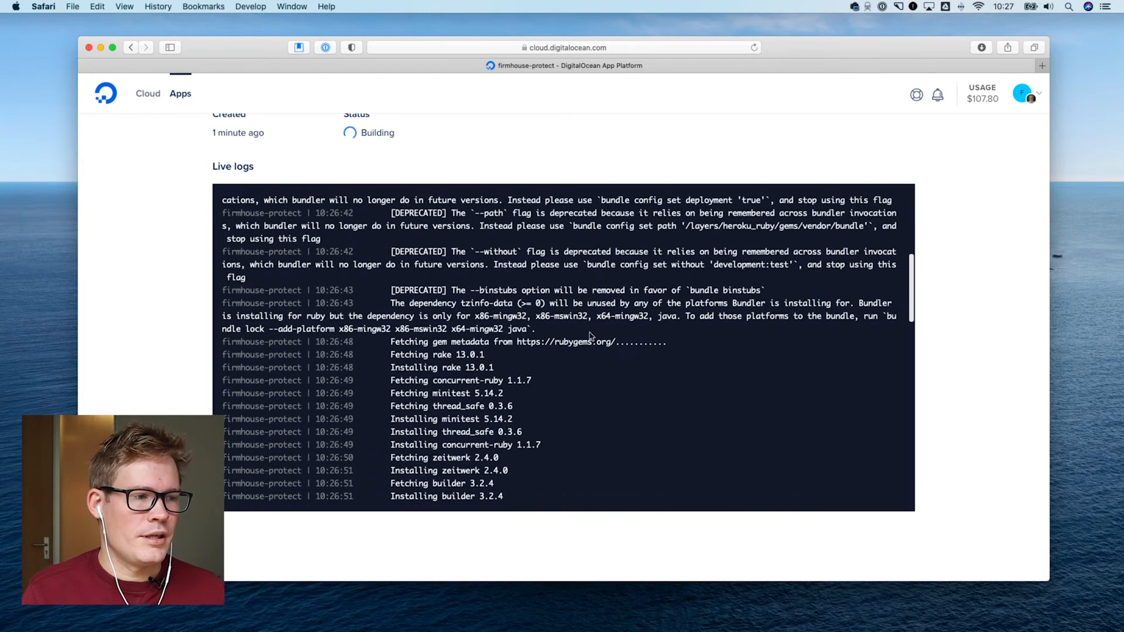
{"action": "scroll", "coordinate": [589, 337], "scroll_direction": "down", "scroll_amount": 8}
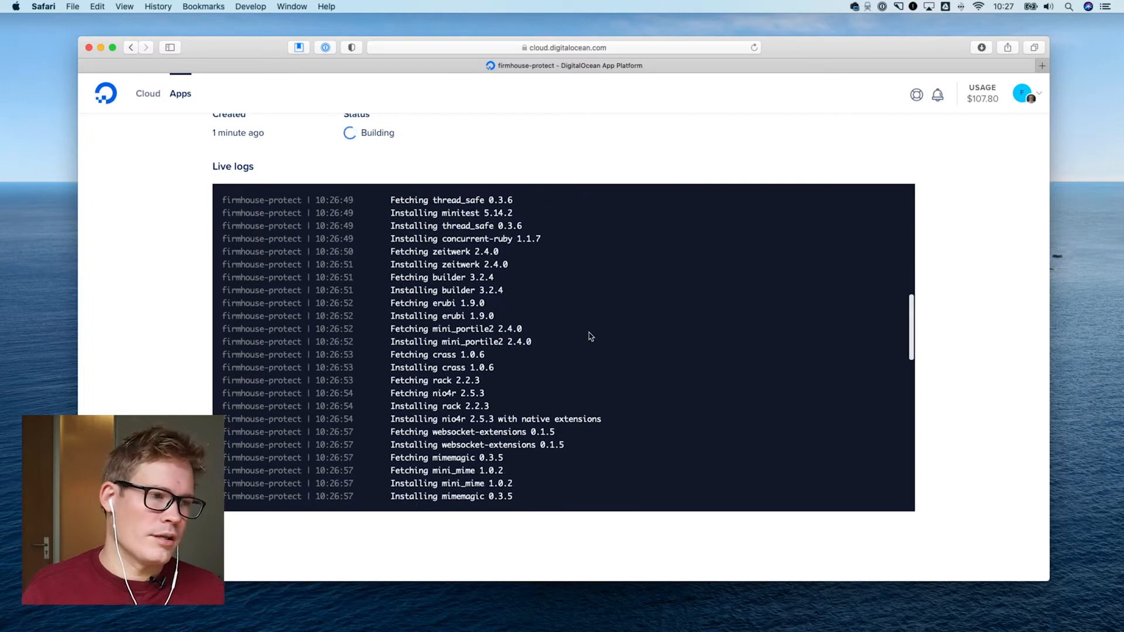
{"action": "scroll", "coordinate": [591, 334], "scroll_direction": "down", "scroll_amount": 10}
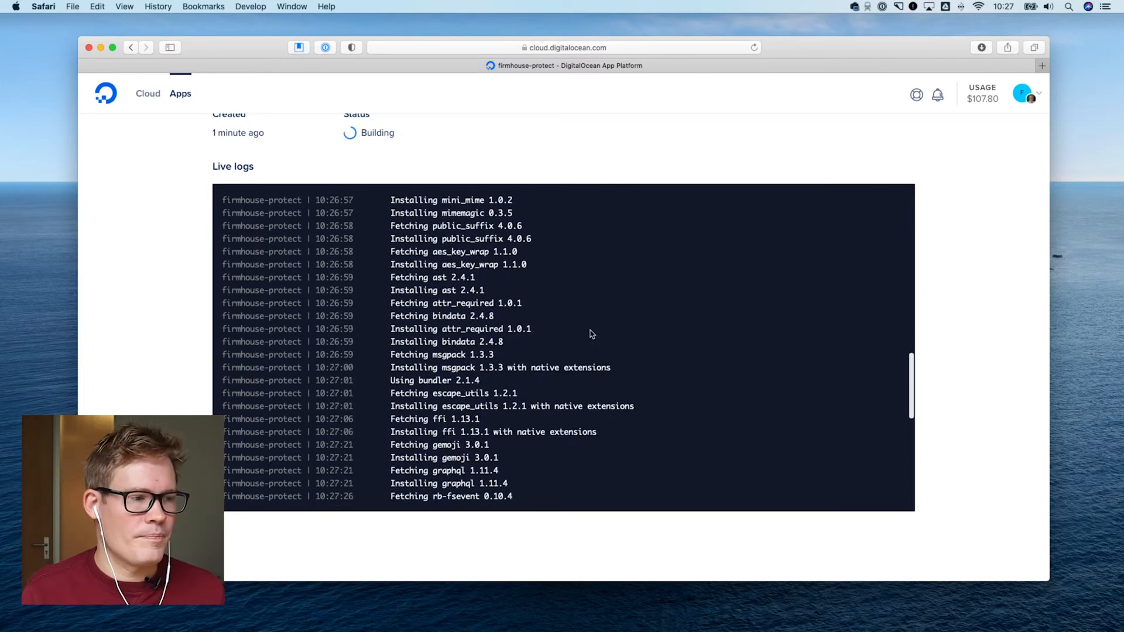
{"action": "scroll", "coordinate": [591, 334], "scroll_direction": "down", "scroll_amount": 7}
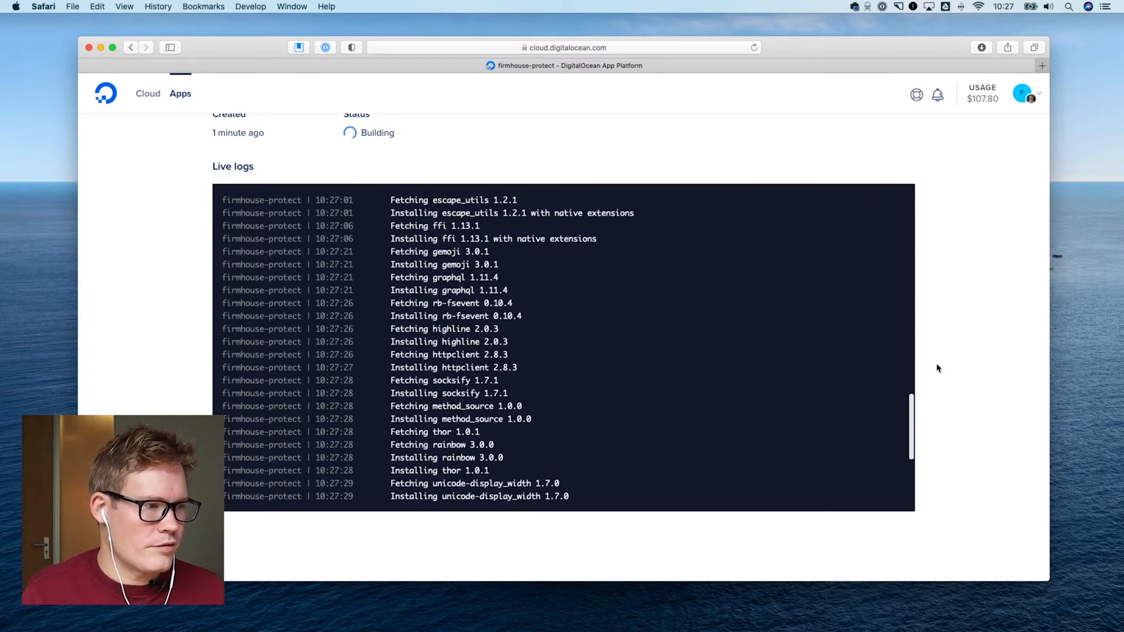
{"action": "scroll", "coordinate": [937, 368], "scroll_direction": "down", "scroll_amount": 3}
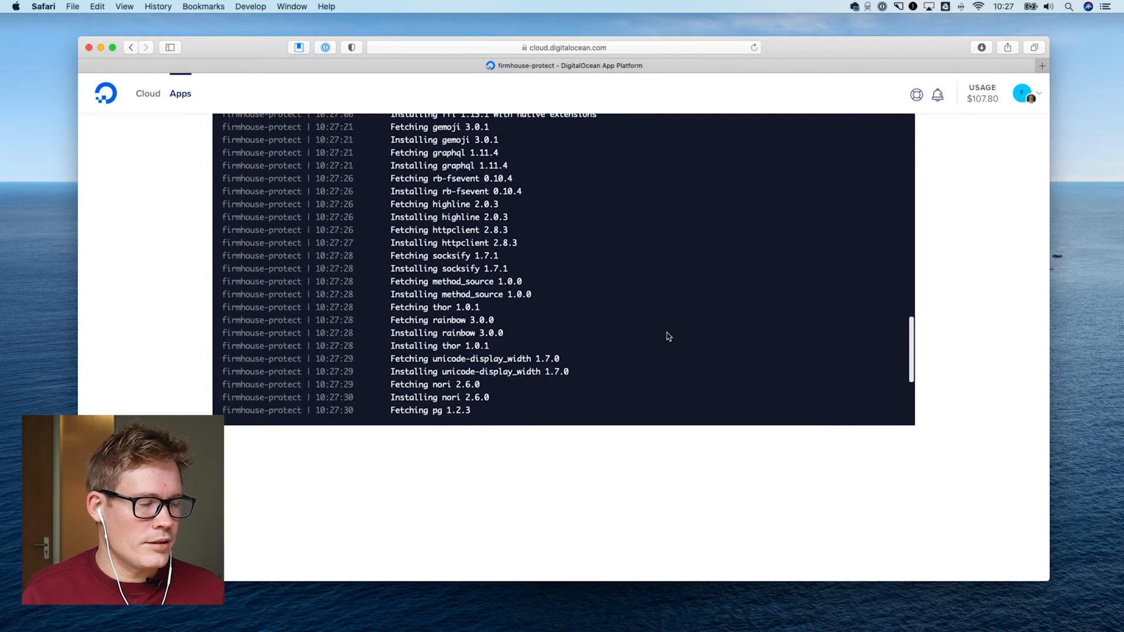
{"action": "scroll", "coordinate": [669, 336], "scroll_direction": "down", "scroll_amount": 3}
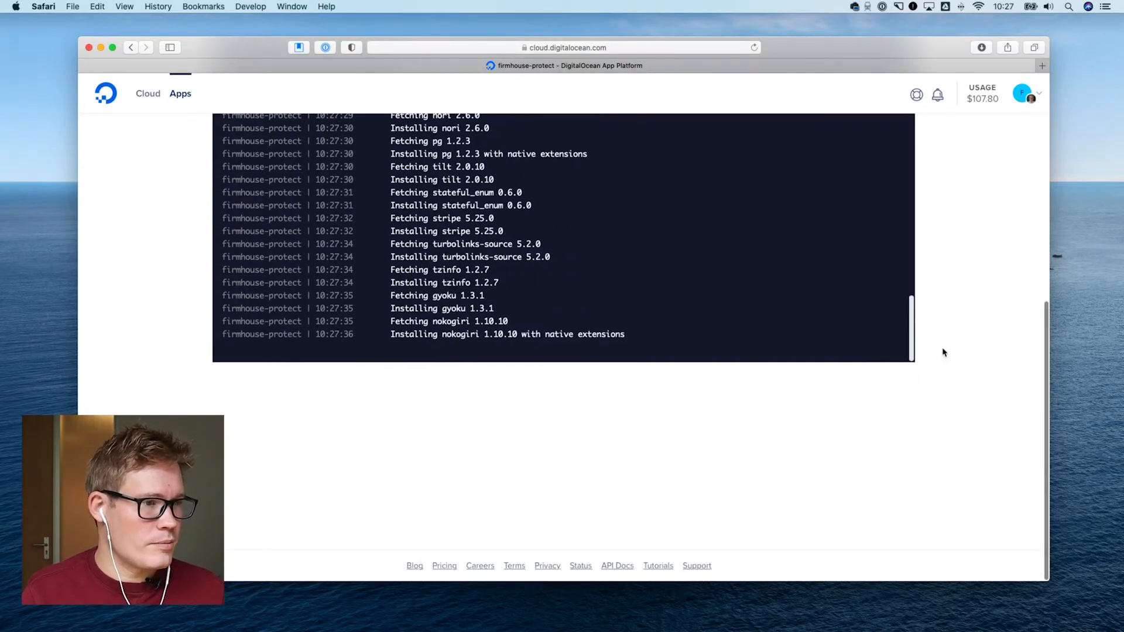
{"action": "scroll", "coordinate": [942, 352], "scroll_direction": "up", "scroll_amount": 4}
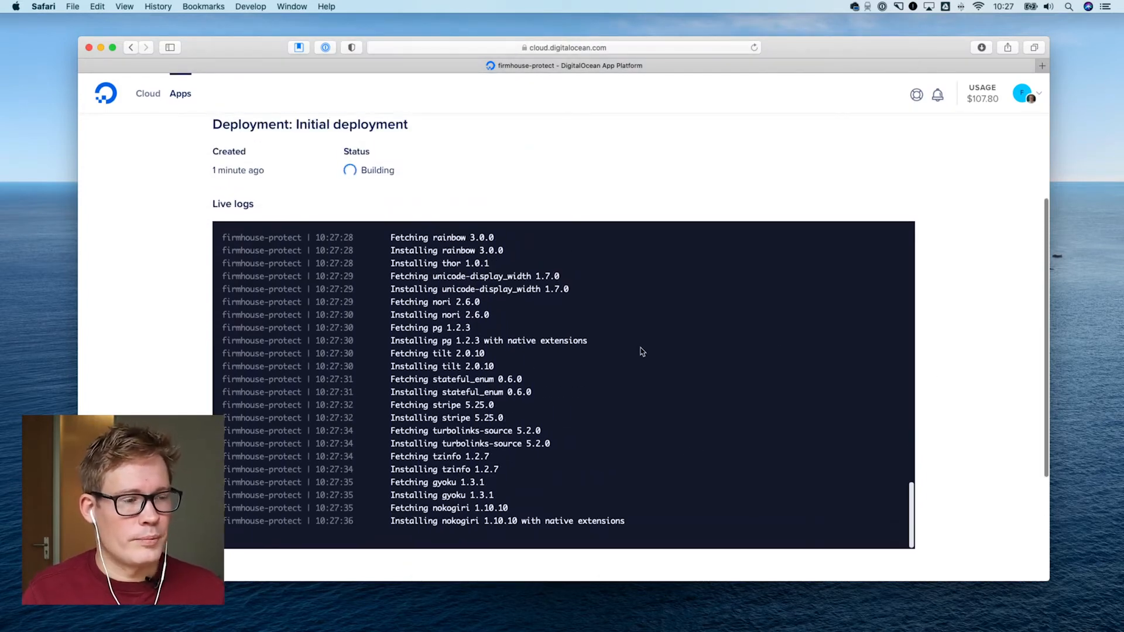
{"action": "scroll", "coordinate": [630, 346], "scroll_direction": "down", "scroll_amount": 1}
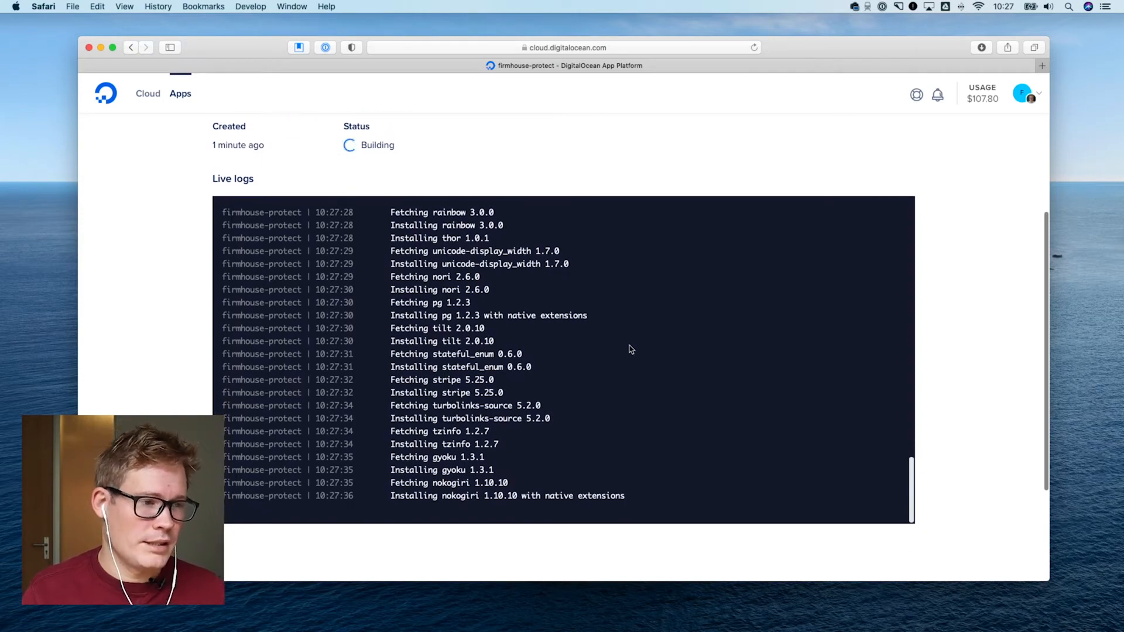
{"action": "scroll", "coordinate": [629, 343], "scroll_direction": "up", "scroll_amount": 15}
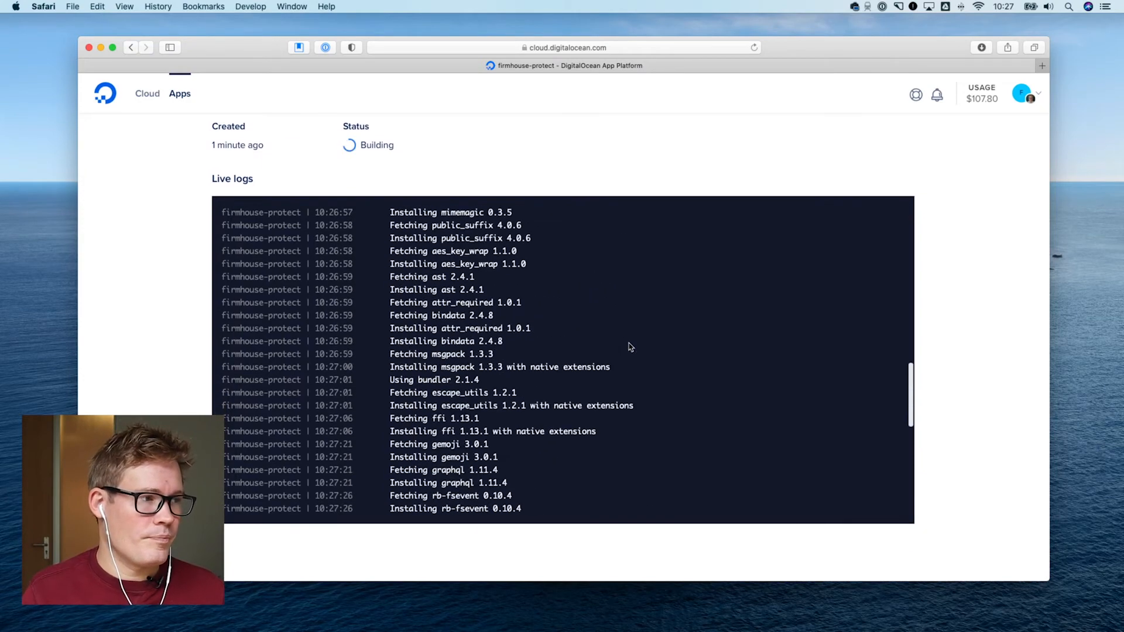
{"action": "scroll", "coordinate": [629, 343], "scroll_direction": "up", "scroll_amount": 4}
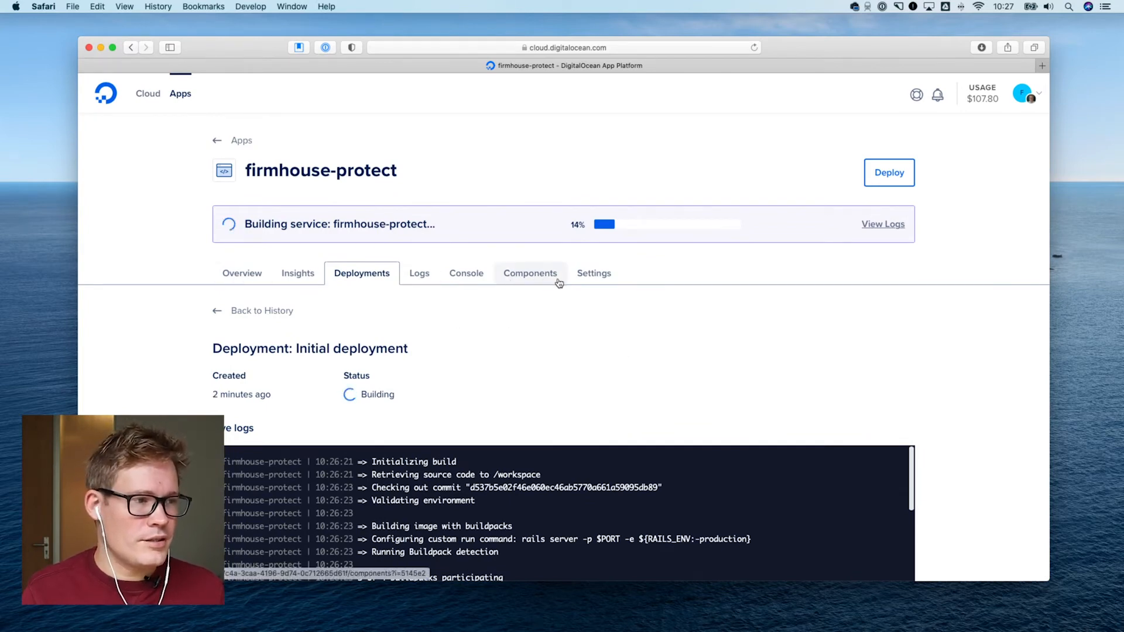
View the firmhouse-protect app's overview and its Insights page
{"action": "left_click", "coordinate": [240, 274]}
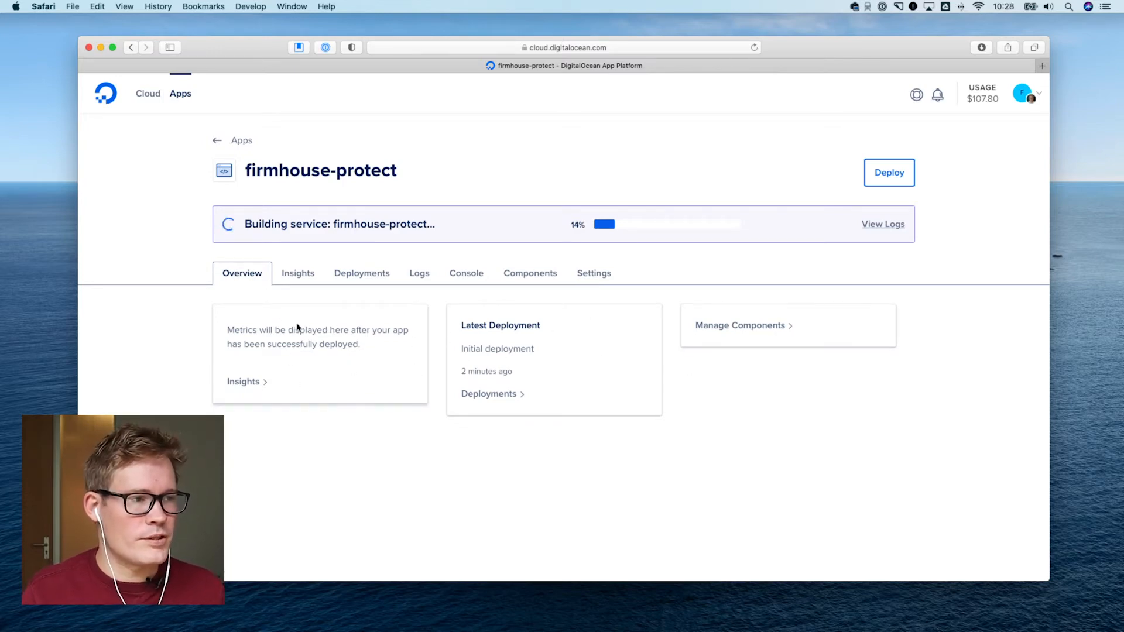
{"action": "left_click", "coordinate": [304, 277]}
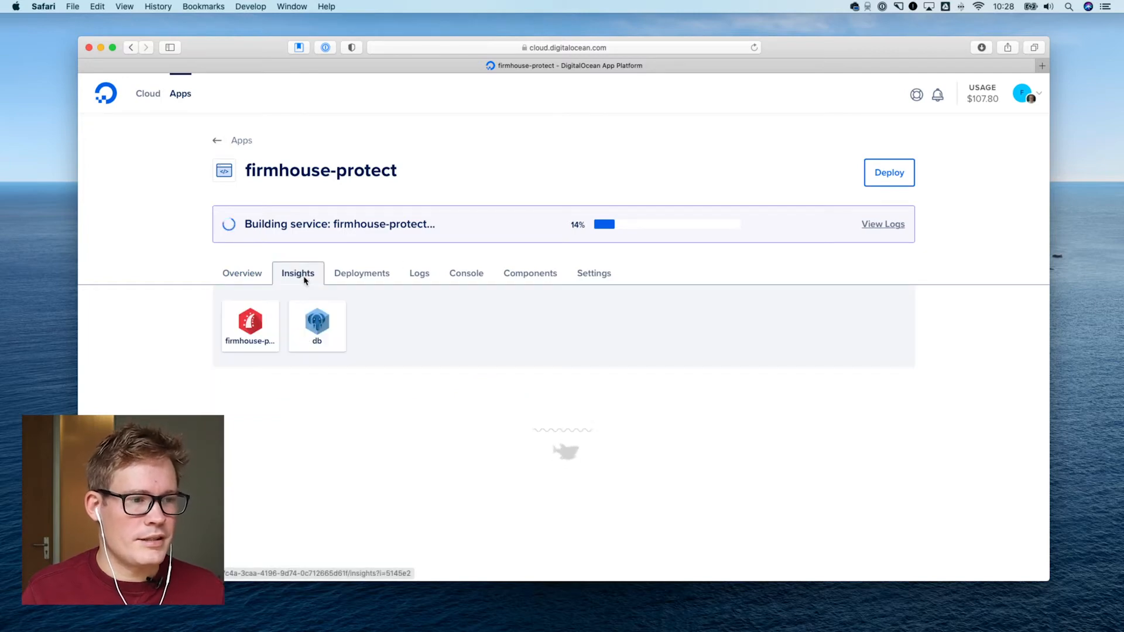
{"action": "scroll", "coordinate": [405, 332], "scroll_direction": "down", "scroll_amount": 1}
{"action": "scroll", "coordinate": [405, 332], "scroll_direction": "up", "scroll_amount": 1}
{"action": "scroll", "coordinate": [405, 332], "scroll_direction": "down", "scroll_amount": 2}
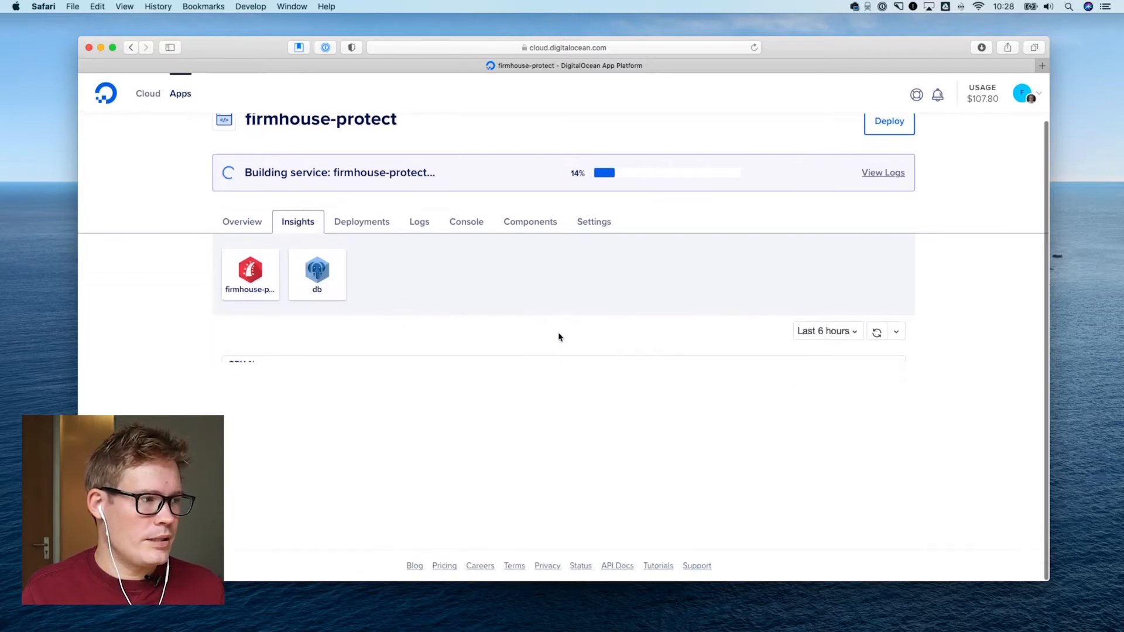
{"action": "scroll", "coordinate": [555, 338], "scroll_direction": "up", "scroll_amount": 2}
{"action": "scroll", "coordinate": [526, 334], "scroll_direction": "down", "scroll_amount": 2}
Look through the db component's metric charts, including load average, memory usage, disk usage, connections and replication status
{"action": "left_click", "coordinate": [313, 293]}
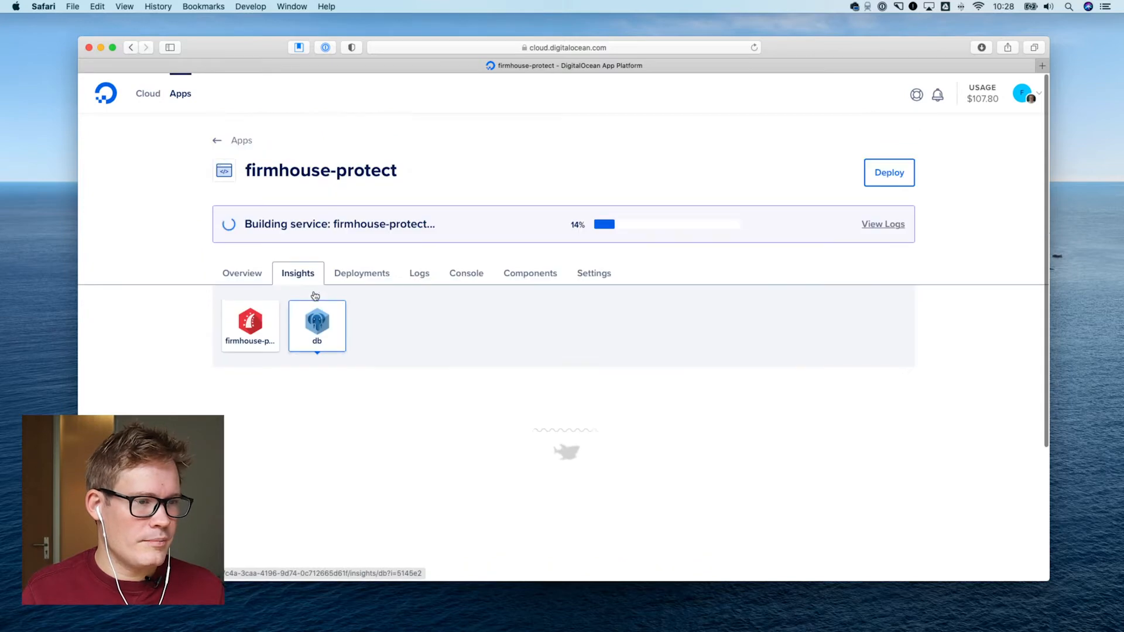
{"action": "scroll", "coordinate": [500, 331], "scroll_direction": "down", "scroll_amount": 2}
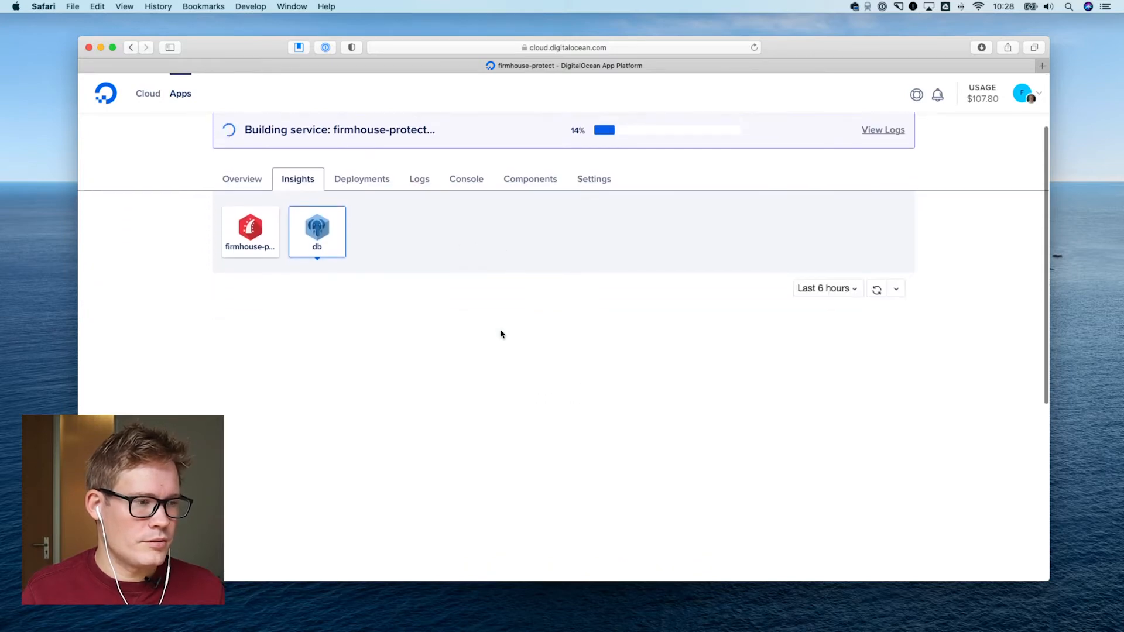
{"action": "scroll", "coordinate": [499, 330], "scroll_direction": "down", "scroll_amount": 10}
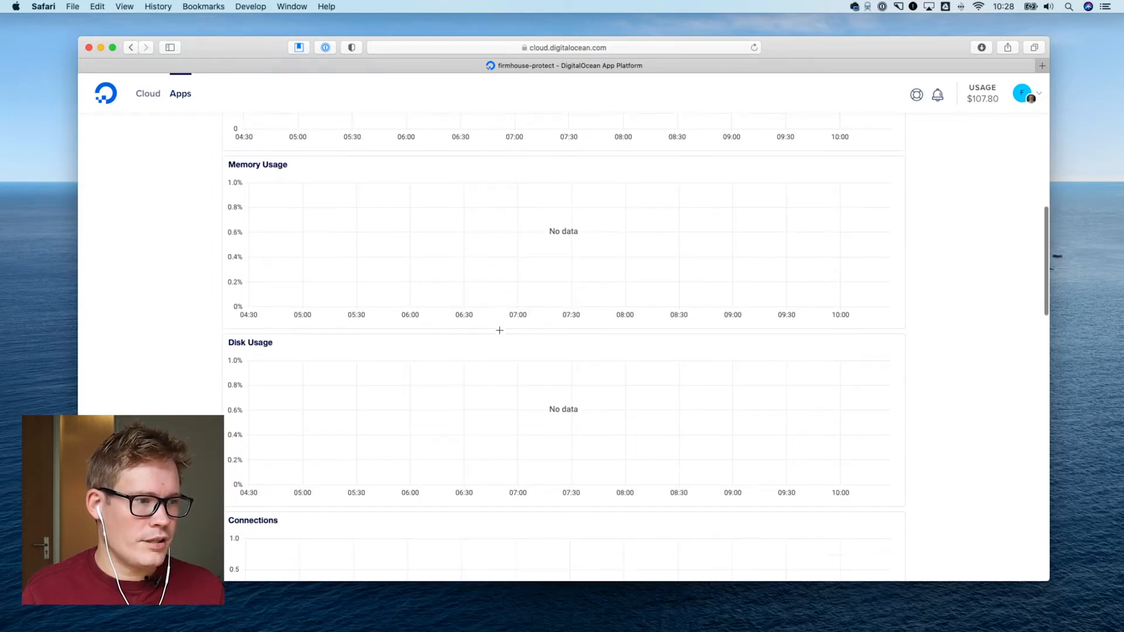
{"action": "scroll", "coordinate": [500, 330], "scroll_direction": "down", "scroll_amount": 15}
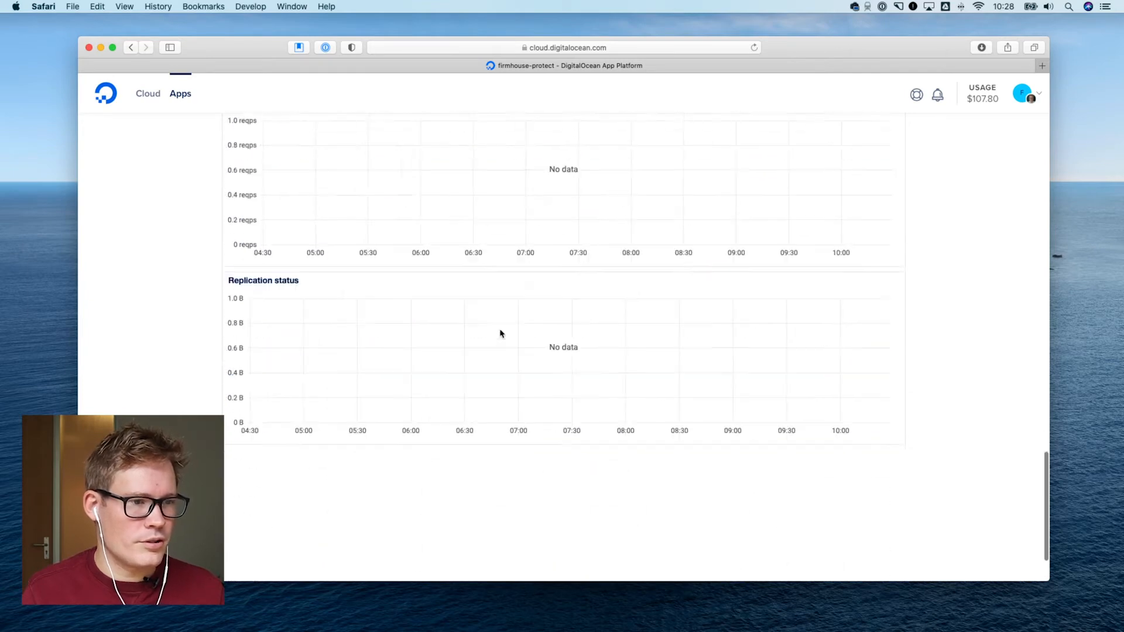
{"action": "scroll", "coordinate": [499, 330], "scroll_direction": "up", "scroll_amount": 20}
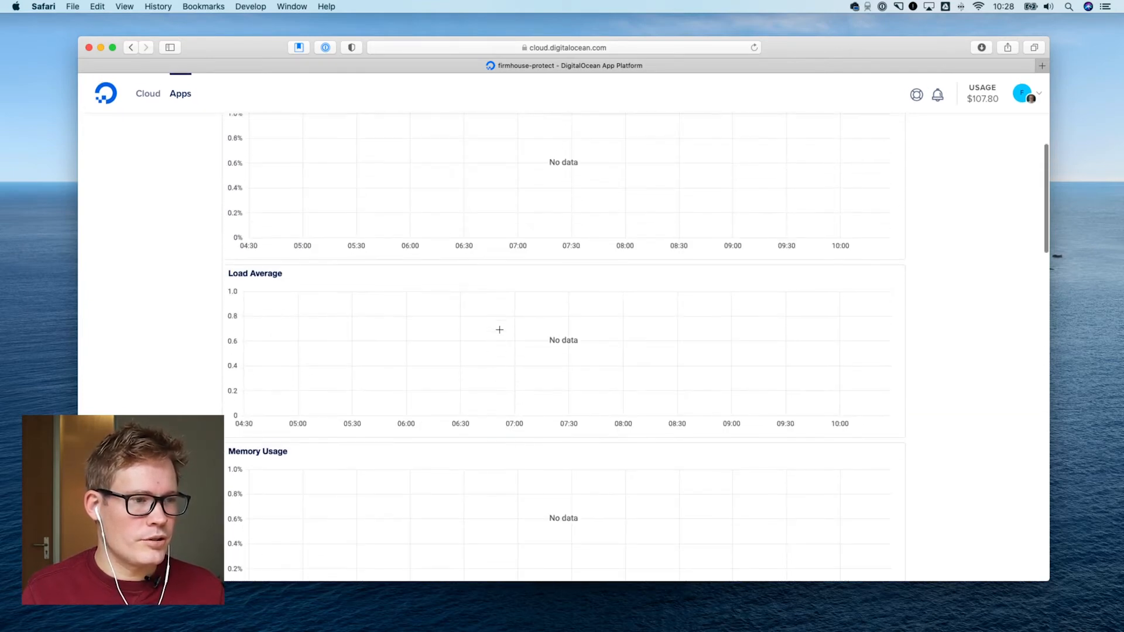
{"action": "scroll", "coordinate": [500, 330], "scroll_direction": "up", "scroll_amount": 2}
Look over the metric charts of the firmhouse-protect service component, including CPU usage
{"action": "left_click", "coordinate": [249, 327]}
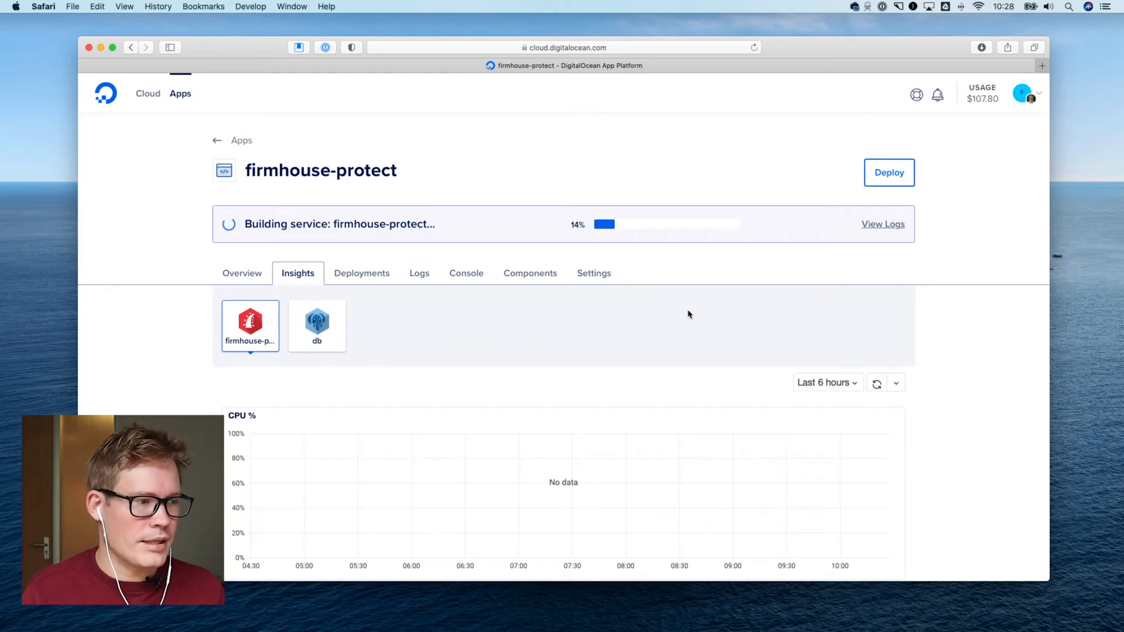
{"action": "scroll", "coordinate": [695, 319], "scroll_direction": "down", "scroll_amount": 6}
{"action": "scroll", "coordinate": [695, 314], "scroll_direction": "down", "scroll_amount": 4}
{"action": "scroll", "coordinate": [695, 310], "scroll_direction": "up", "scroll_amount": 10}
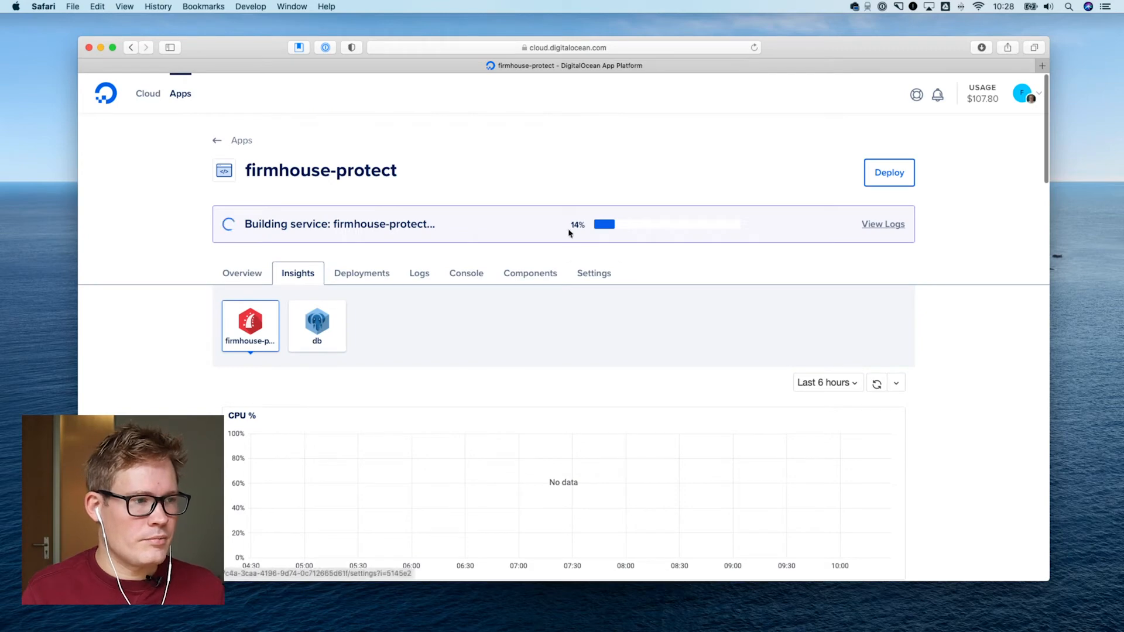
Check the app's deployment history, runtime logs and console access
{"action": "left_click", "coordinate": [372, 274]}
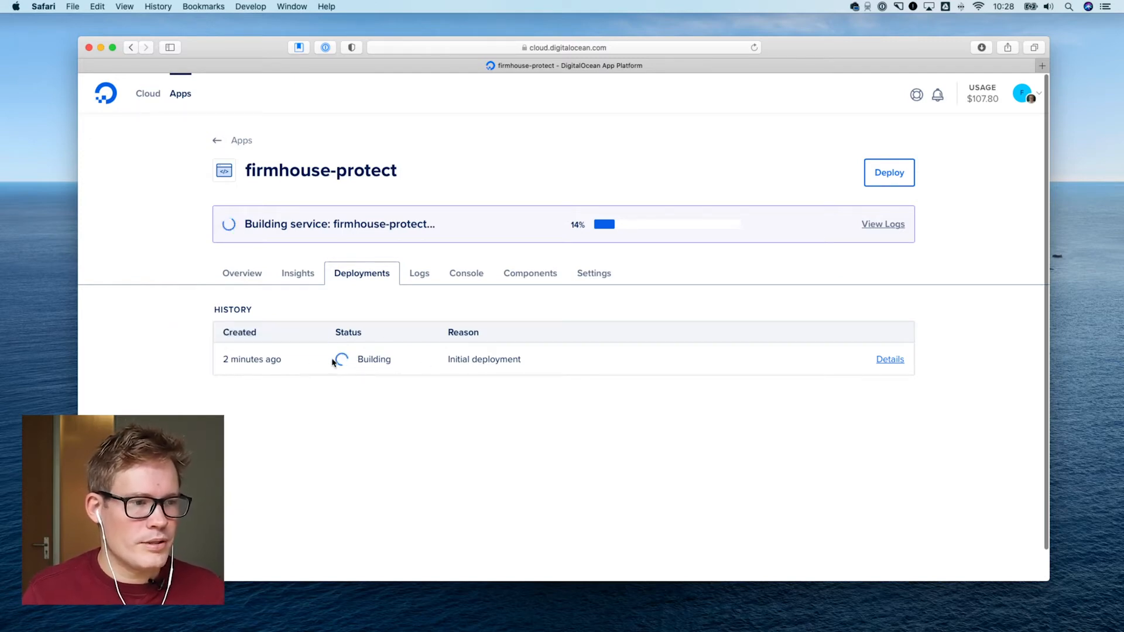
{"action": "left_click", "coordinate": [419, 274]}
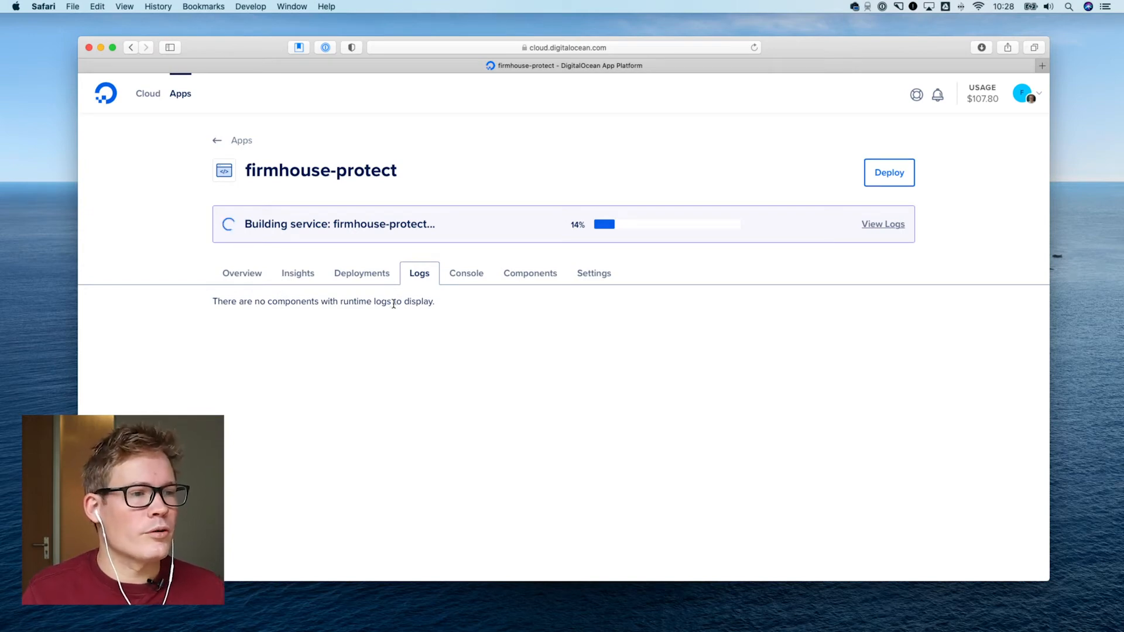
{"action": "left_click", "coordinate": [476, 274]}
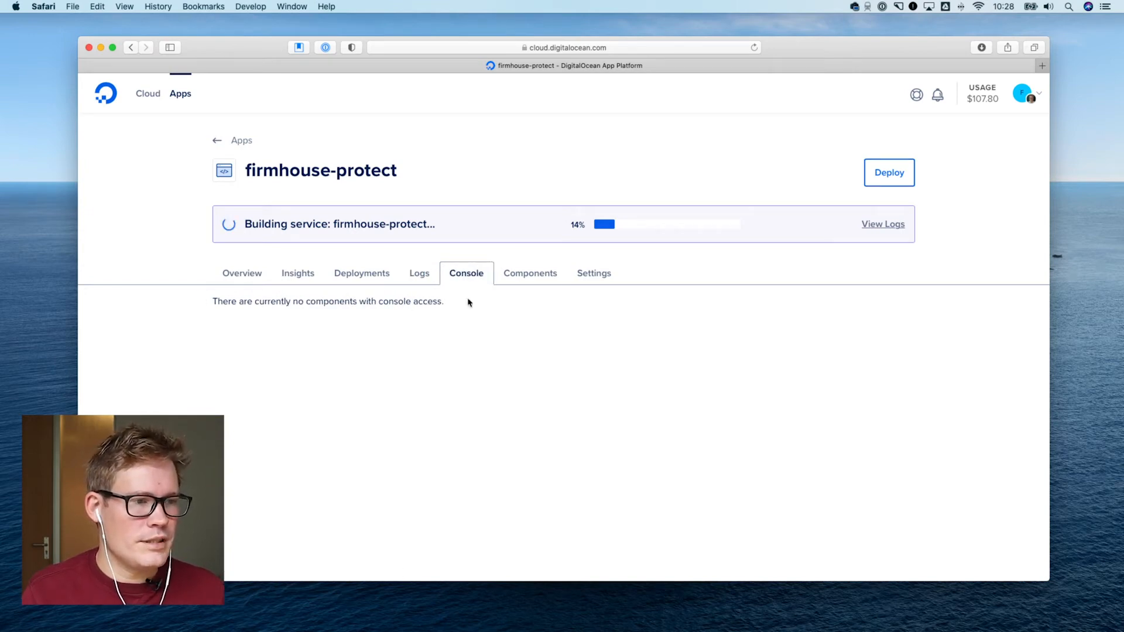
Review the firmhouse-protect component's scaling, repo, environment variable, HTTP route and health check settings
{"action": "left_click", "coordinate": [524, 276]}
{"action": "scroll", "coordinate": [518, 334], "scroll_direction": "down", "scroll_amount": 6}
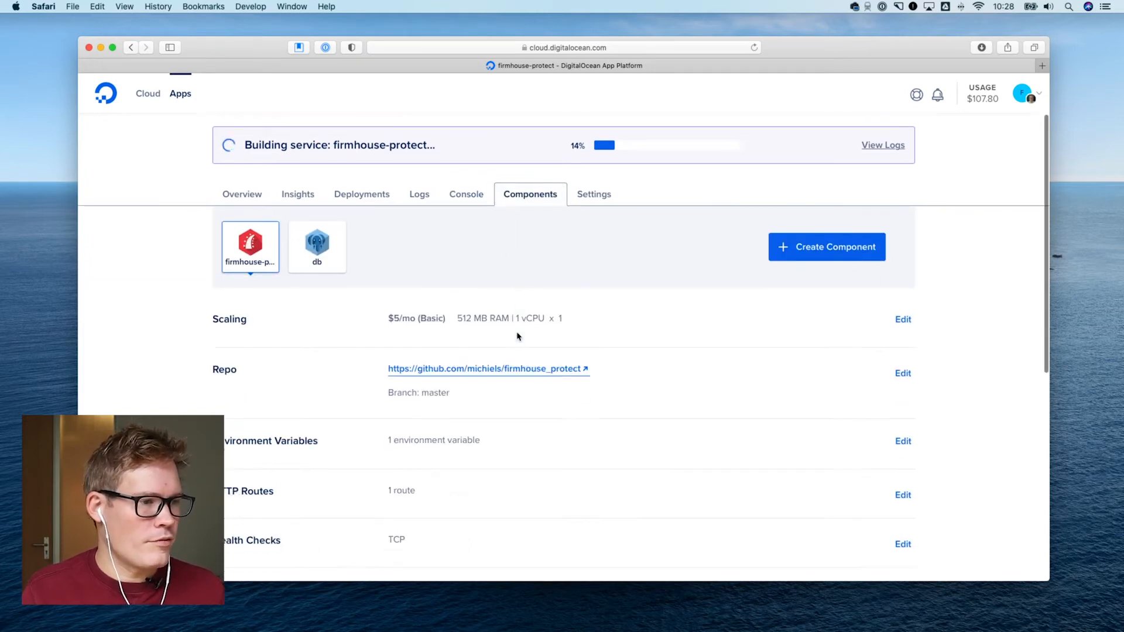
{"action": "scroll", "coordinate": [518, 335], "scroll_direction": "up", "scroll_amount": 6}
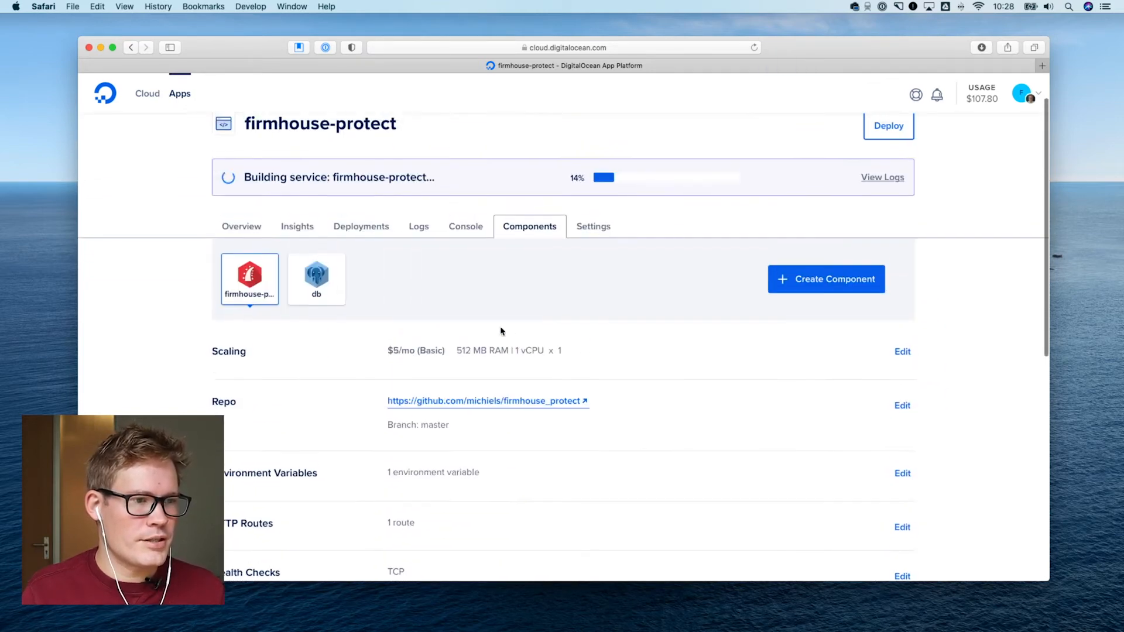
Review the db component's dev database type and scale, managed database upgrade option and connection details
{"action": "left_click", "coordinate": [326, 293]}
{"action": "scroll", "coordinate": [560, 339], "scroll_direction": "down", "scroll_amount": 4}
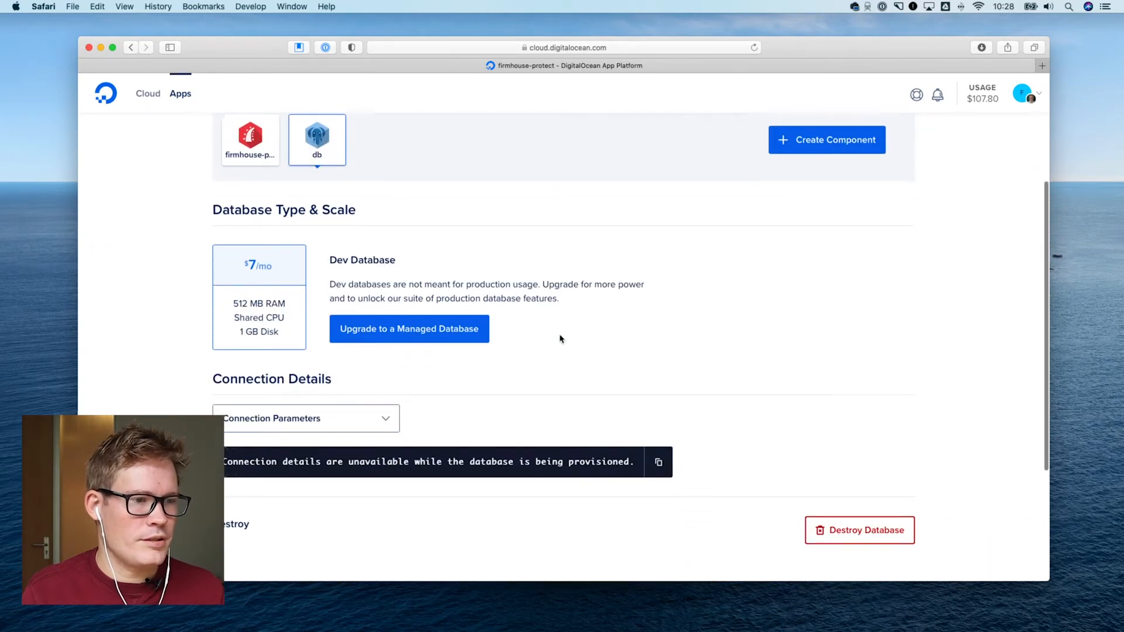
{"action": "scroll", "coordinate": [356, 260], "scroll_direction": "up", "scroll_amount": 1}
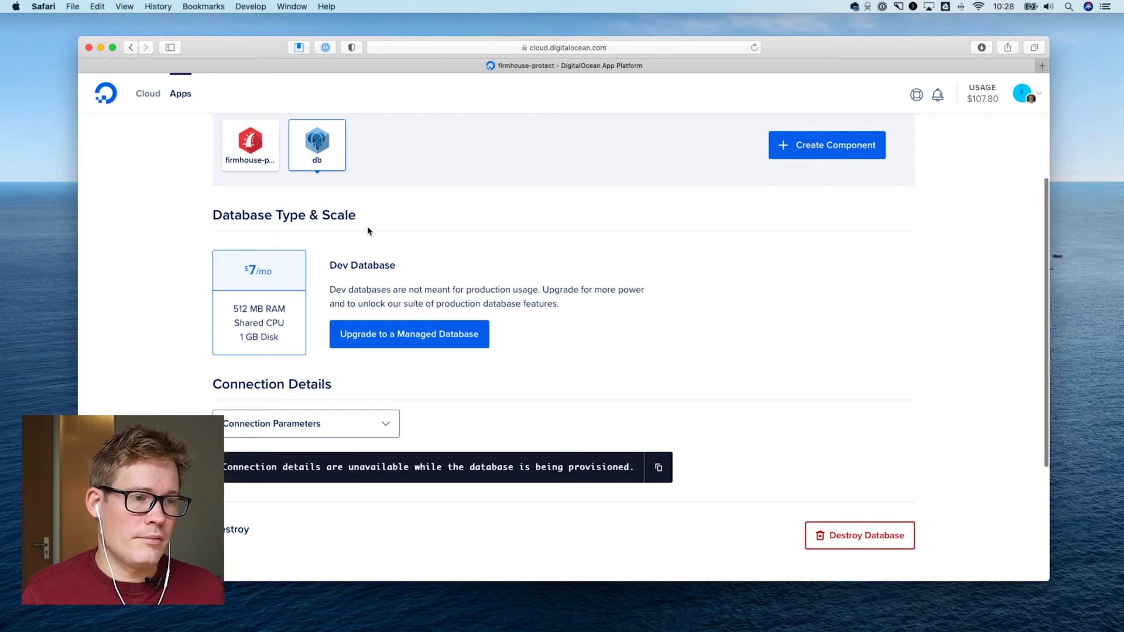
{"action": "scroll", "coordinate": [368, 232], "scroll_direction": "up", "scroll_amount": 1}
{"action": "left_click_drag", "start_coordinate": [337, 297], "coordinate": [390, 321]}
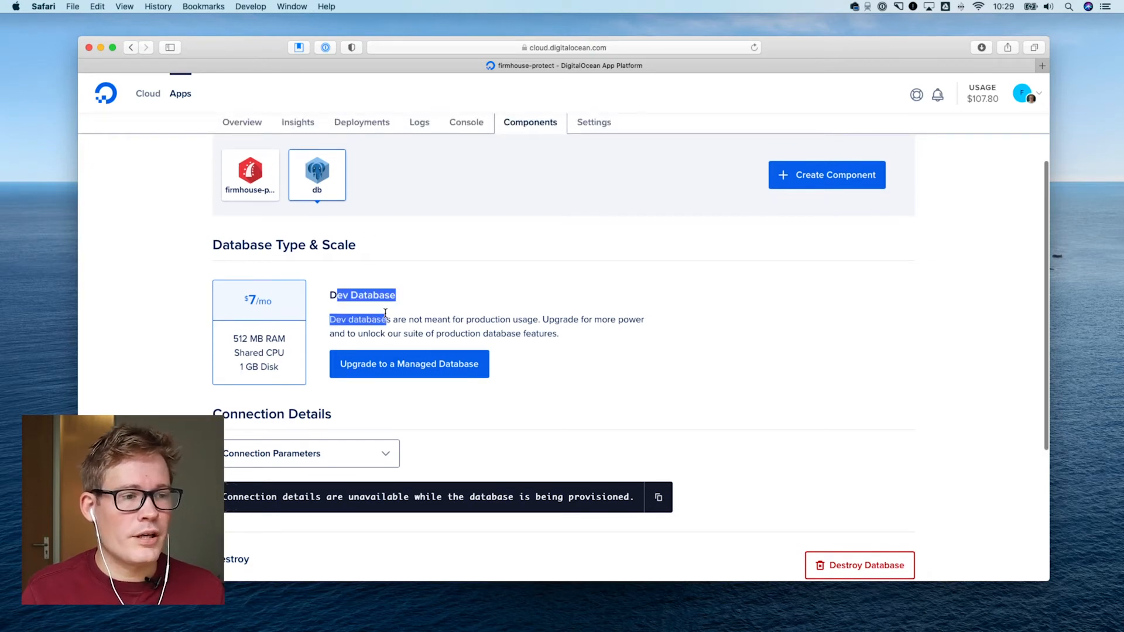
{"action": "left_click", "coordinate": [390, 323]}
{"action": "scroll", "coordinate": [523, 364], "scroll_direction": "down", "scroll_amount": 3}
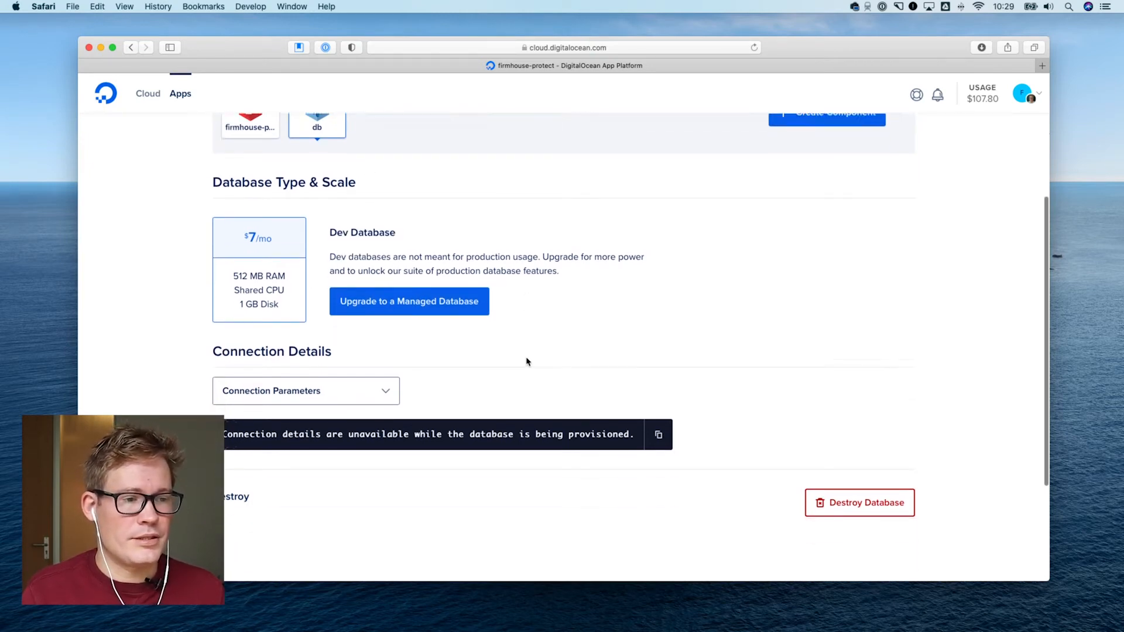
{"action": "scroll", "coordinate": [462, 375], "scroll_direction": "up", "scroll_amount": 3}
{"action": "scroll", "coordinate": [462, 375], "scroll_direction": "down", "scroll_amount": 5}
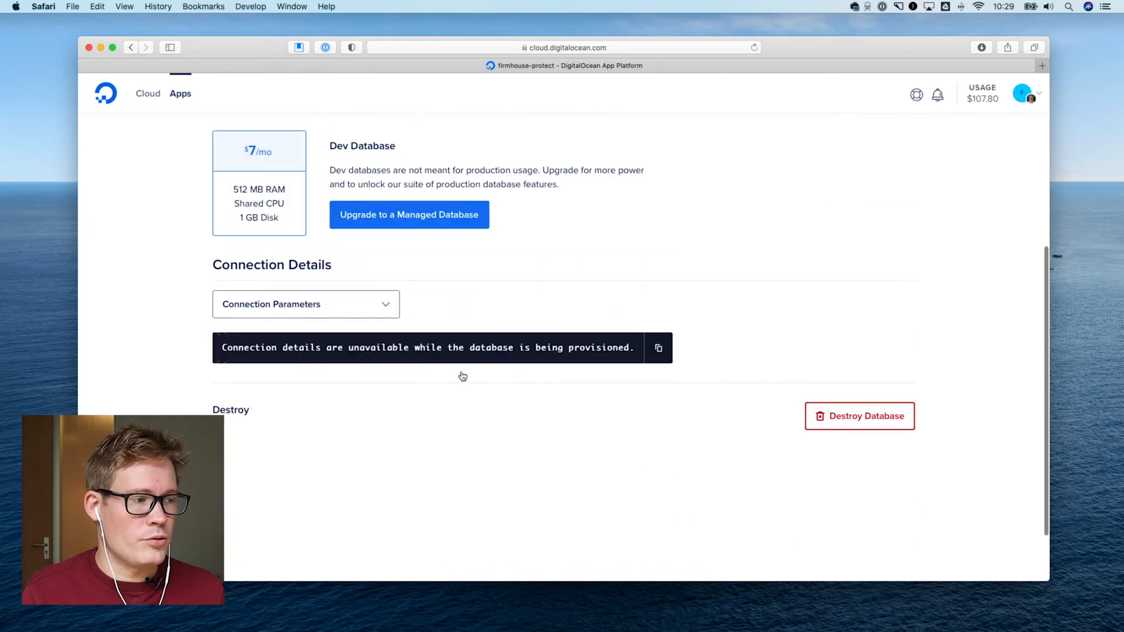
Review the firmhouse-protect app-level settings, including region, plan, deploy settings, domains and certificates, and app spec
{"action": "scroll", "coordinate": [461, 375], "scroll_direction": "up", "scroll_amount": 4}
{"action": "scroll", "coordinate": [461, 373], "scroll_direction": "up", "scroll_amount": 3}
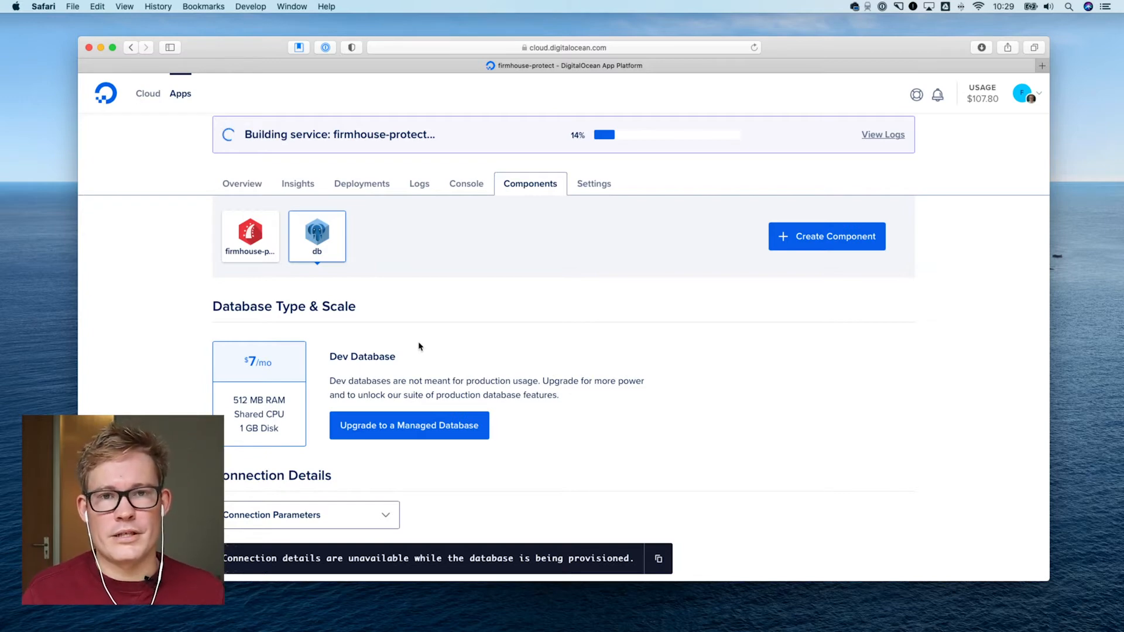
{"action": "scroll", "coordinate": [434, 360], "scroll_direction": "up", "scroll_amount": 2}
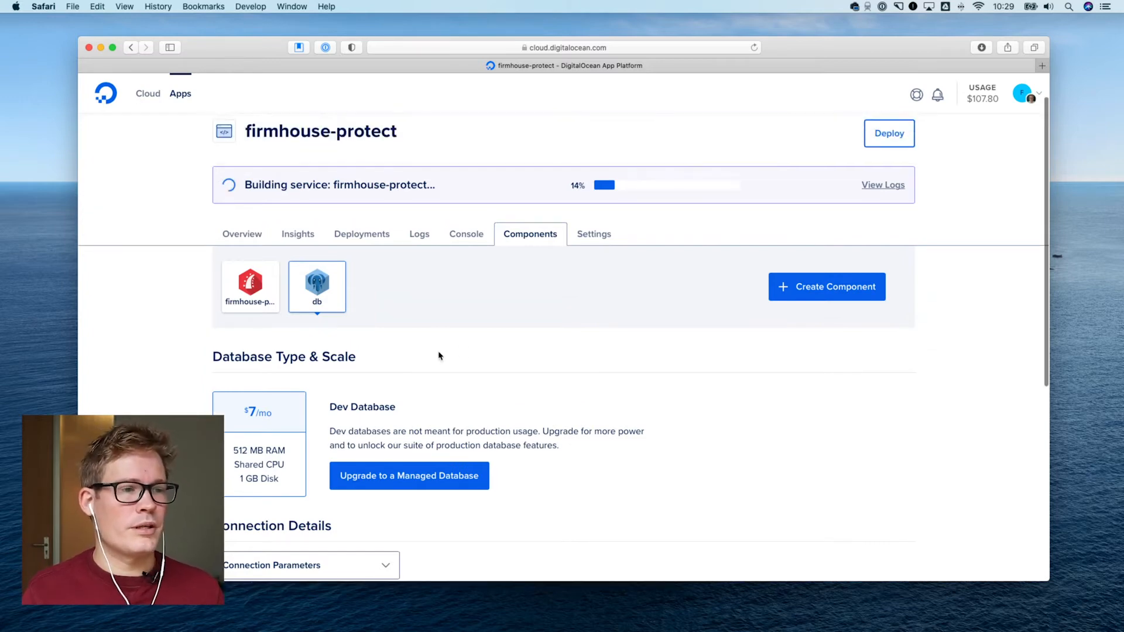
{"action": "left_click", "coordinate": [593, 235]}
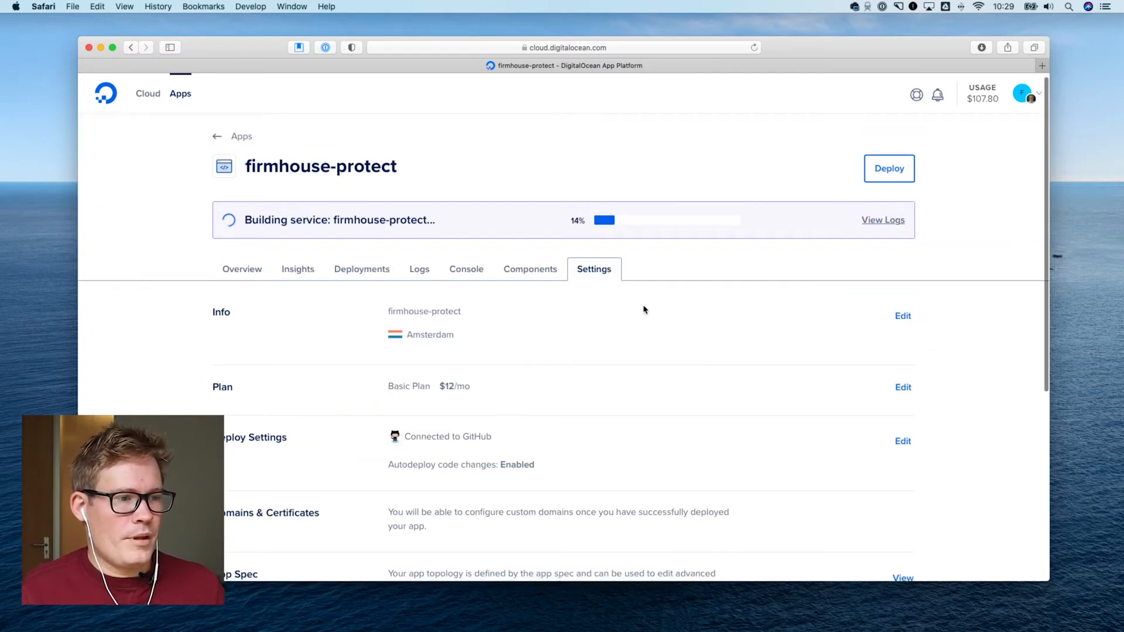
{"action": "scroll", "coordinate": [644, 310], "scroll_direction": "down", "scroll_amount": 5}
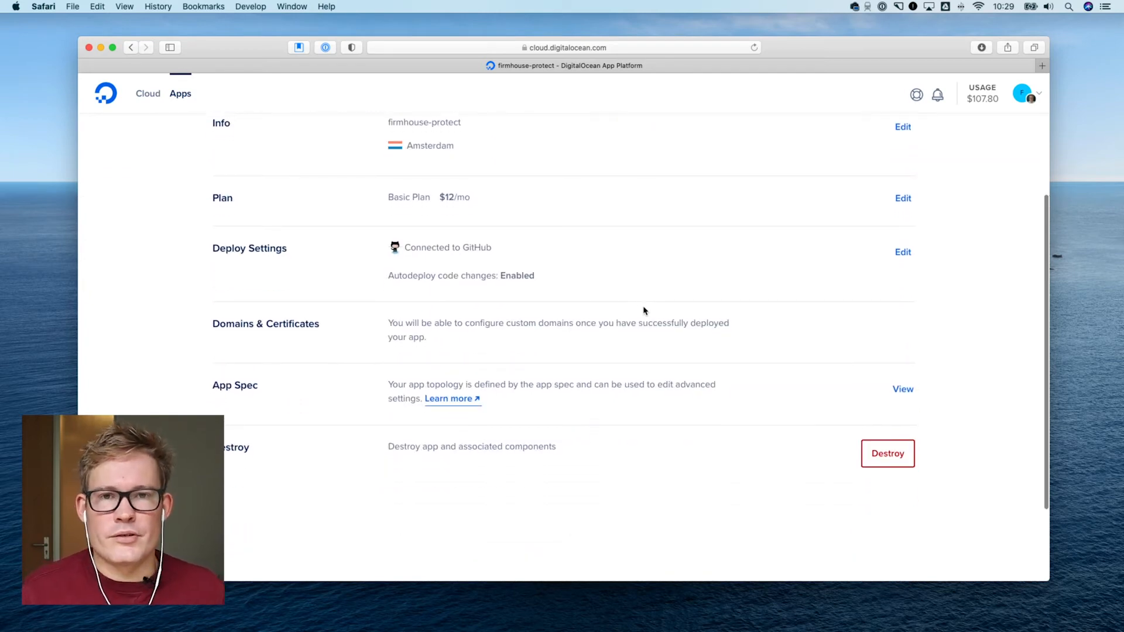
{"action": "scroll", "coordinate": [645, 310], "scroll_direction": "up", "scroll_amount": 2}
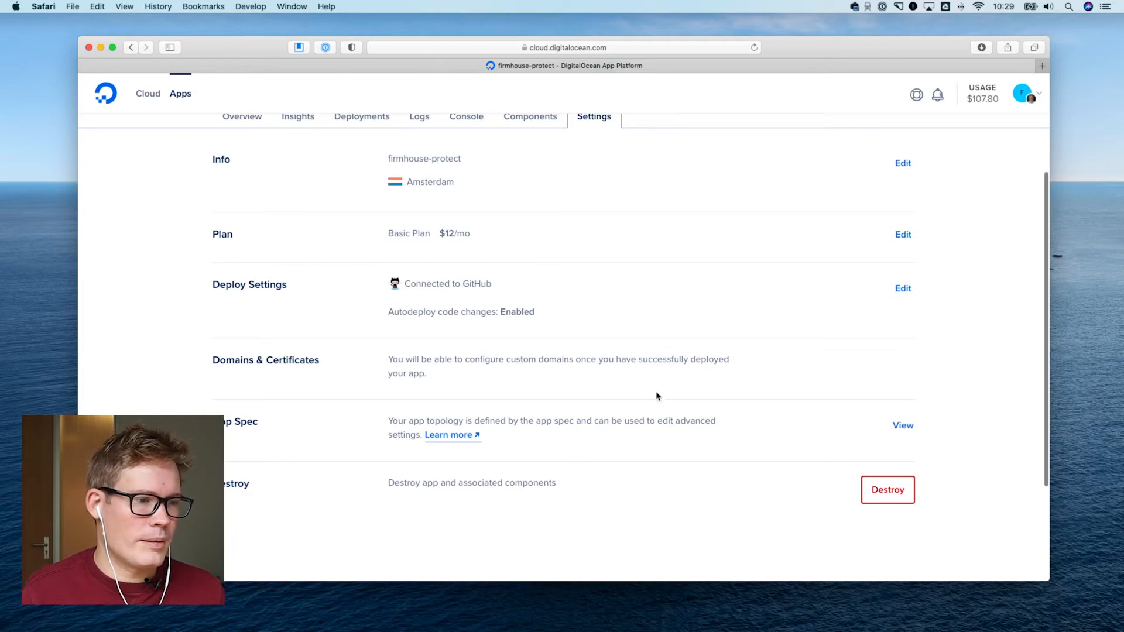
{"action": "scroll", "coordinate": [569, 402], "scroll_direction": "down", "scroll_amount": 1}
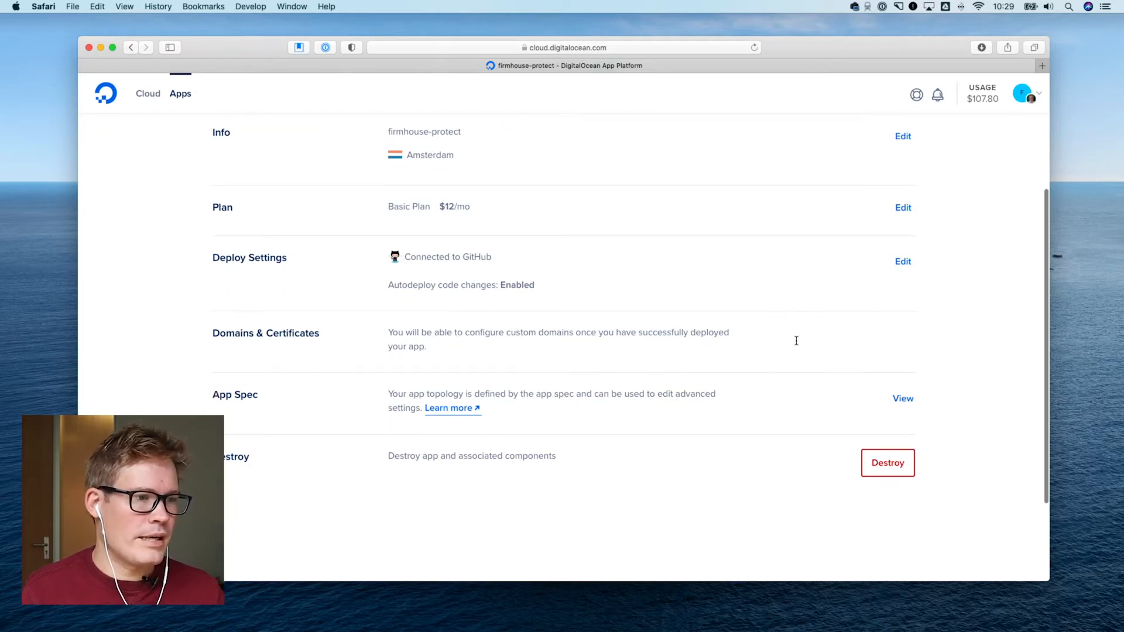
{"action": "triple_click", "coordinate": [395, 337]}
{"action": "left_click", "coordinate": [504, 351]}
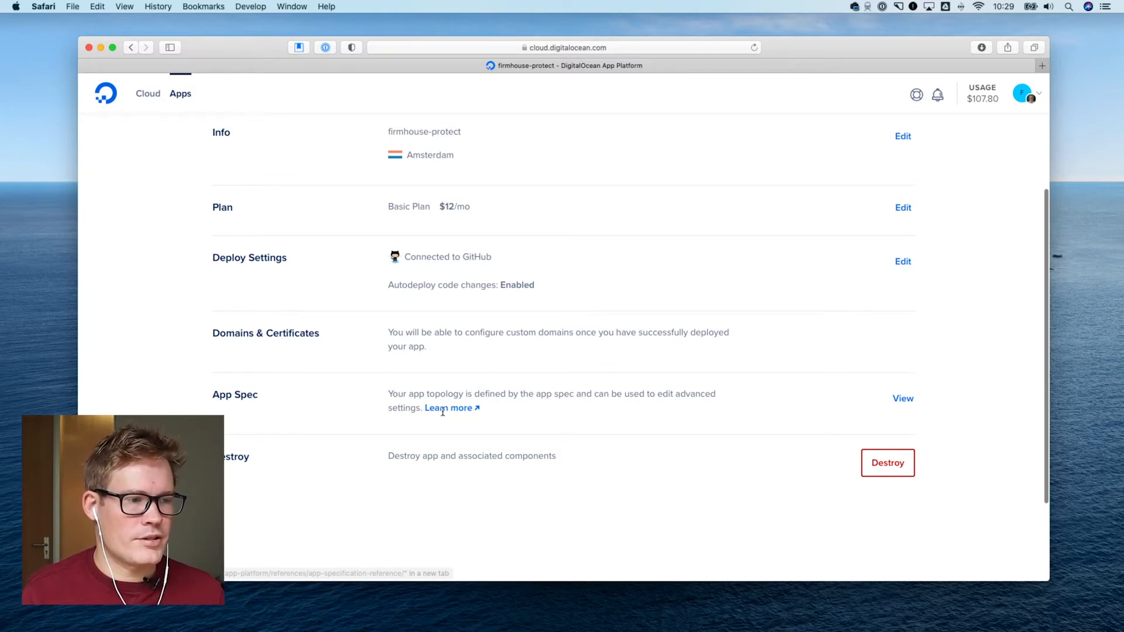
{"action": "scroll", "coordinate": [520, 408], "scroll_direction": "up", "scroll_amount": 1}
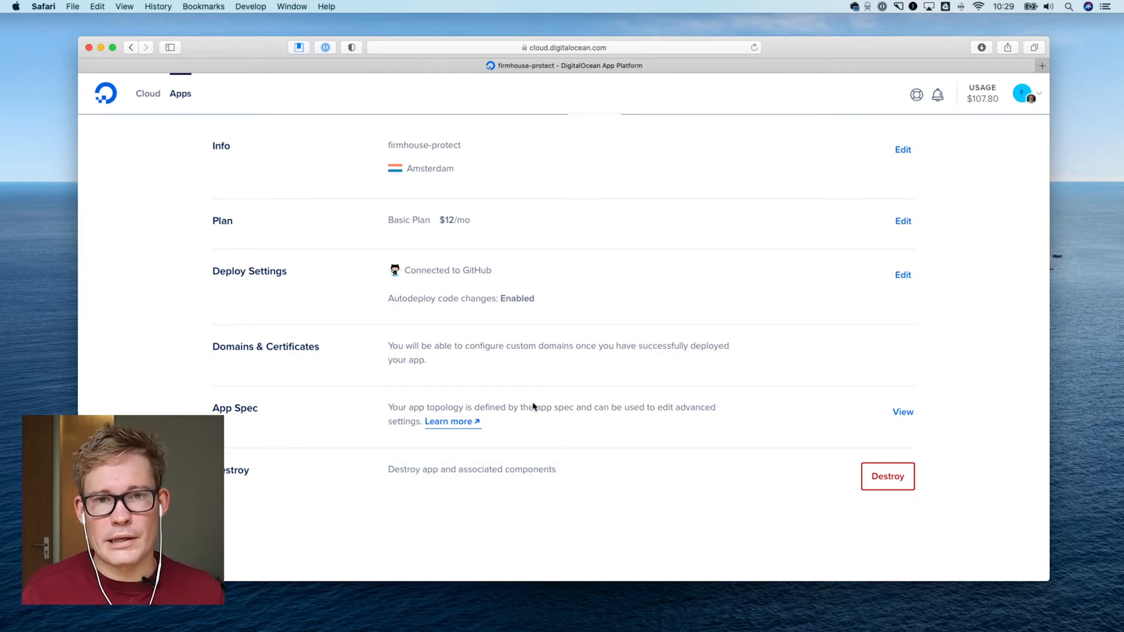
{"action": "scroll", "coordinate": [557, 404], "scroll_direction": "up", "scroll_amount": 5}
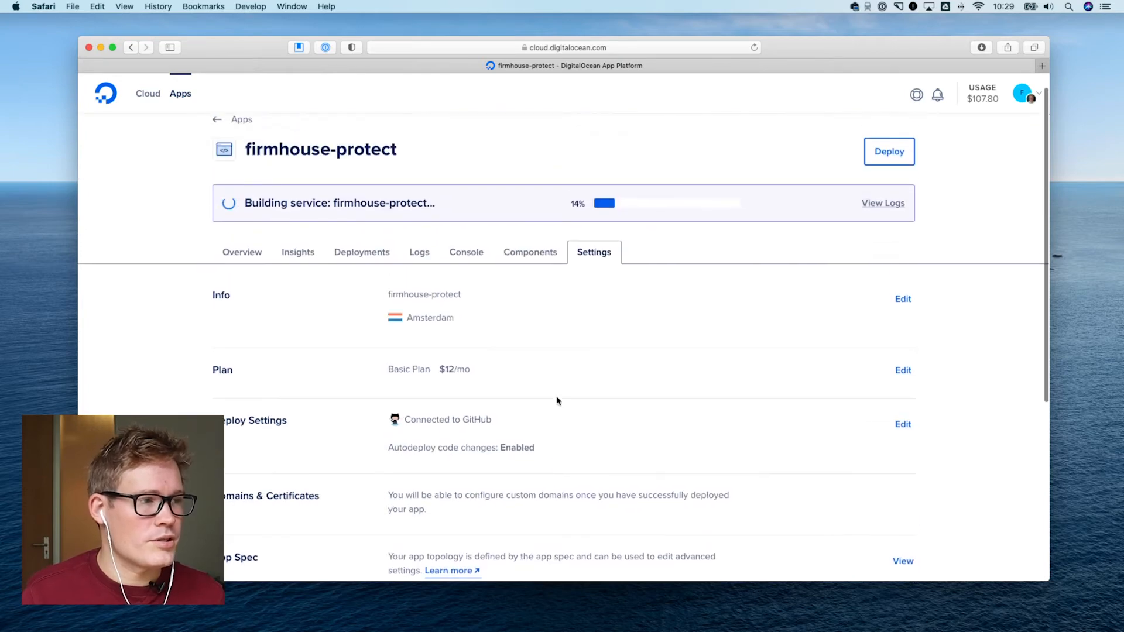
Look through the build logs and deploy logs of the app's initial deployment
{"action": "left_click", "coordinate": [250, 274]}
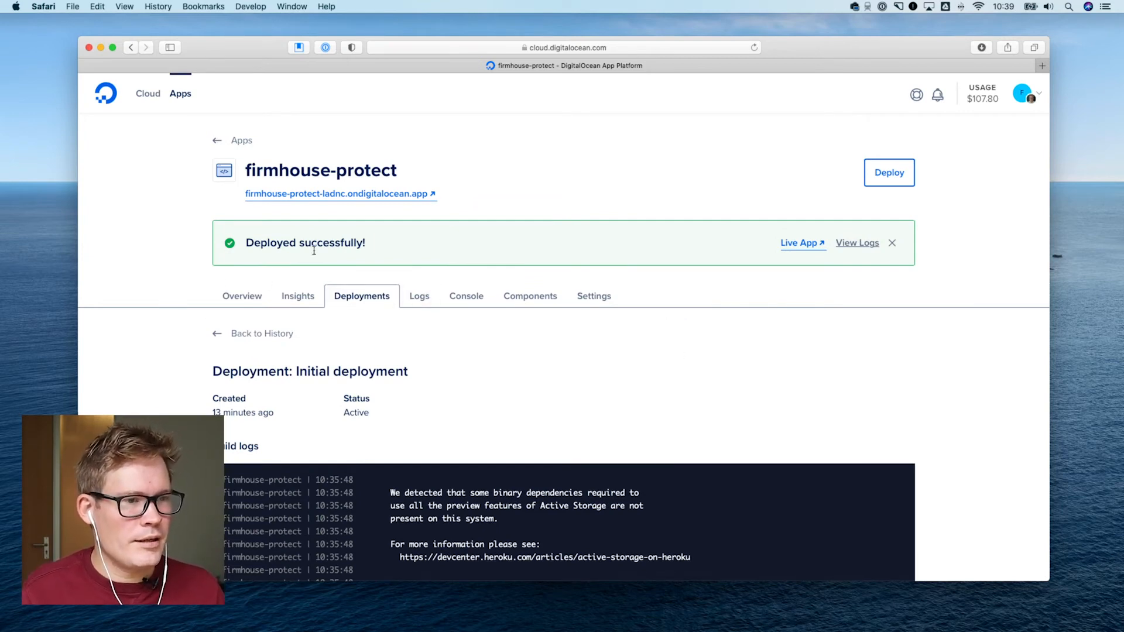
{"action": "scroll", "coordinate": [834, 331], "scroll_direction": "down", "scroll_amount": 7}
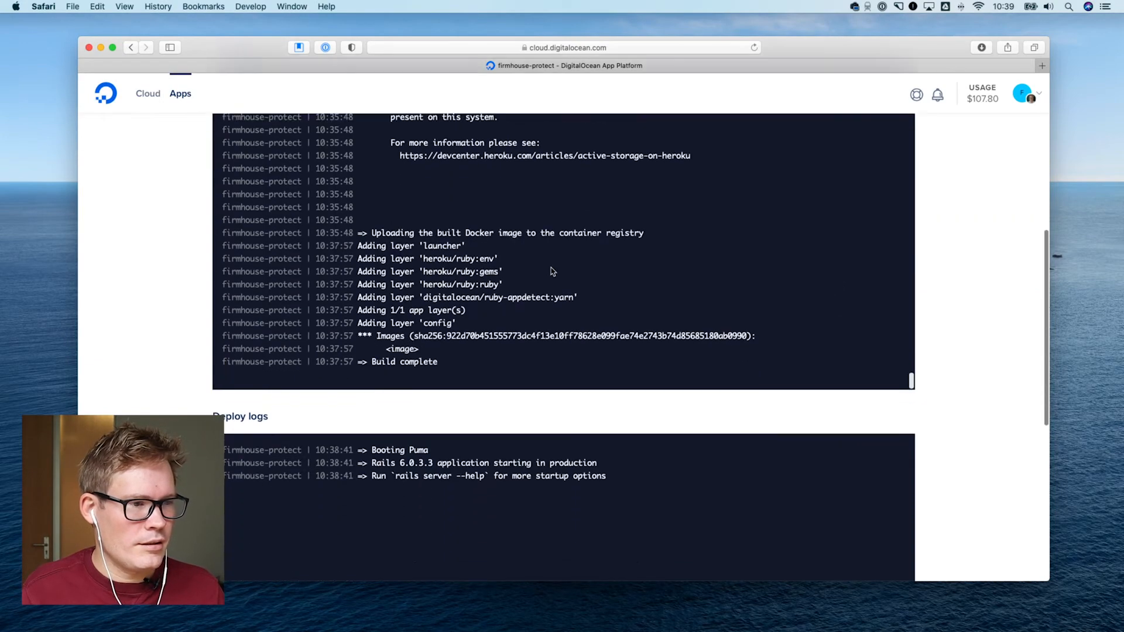
{"action": "scroll", "coordinate": [550, 271], "scroll_direction": "down", "scroll_amount": 3}
{"action": "scroll", "coordinate": [620, 268], "scroll_direction": "up", "scroll_amount": 8}
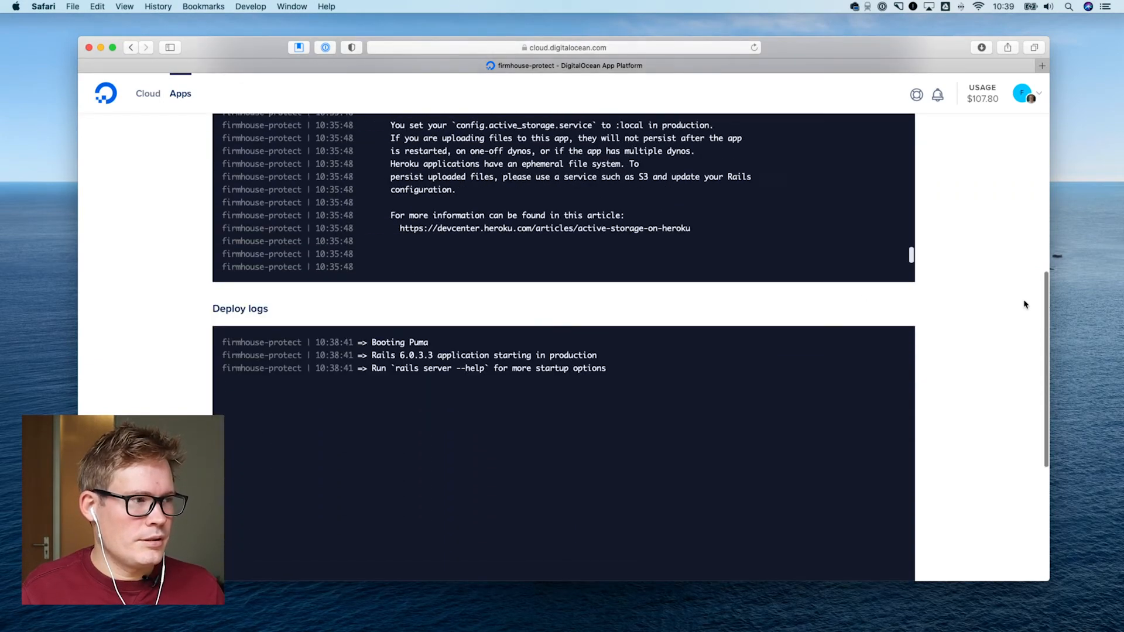
{"action": "scroll", "coordinate": [976, 305], "scroll_direction": "up", "scroll_amount": 3}
{"action": "scroll", "coordinate": [755, 316], "scroll_direction": "down", "scroll_amount": 10}
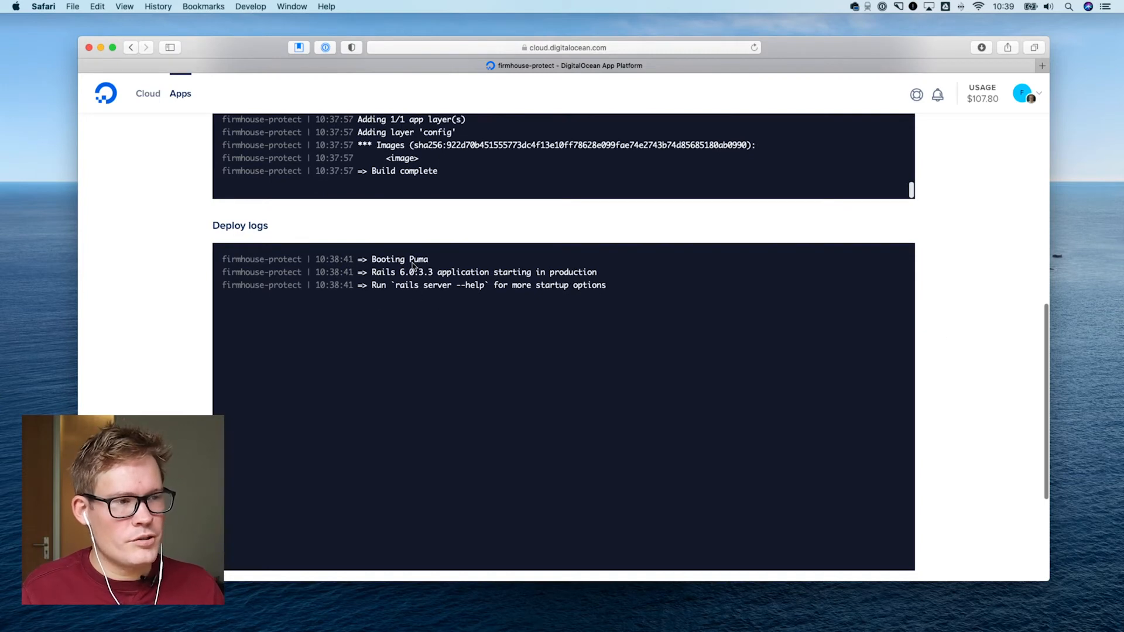
{"action": "scroll", "coordinate": [944, 300], "scroll_direction": "up", "scroll_amount": 5}
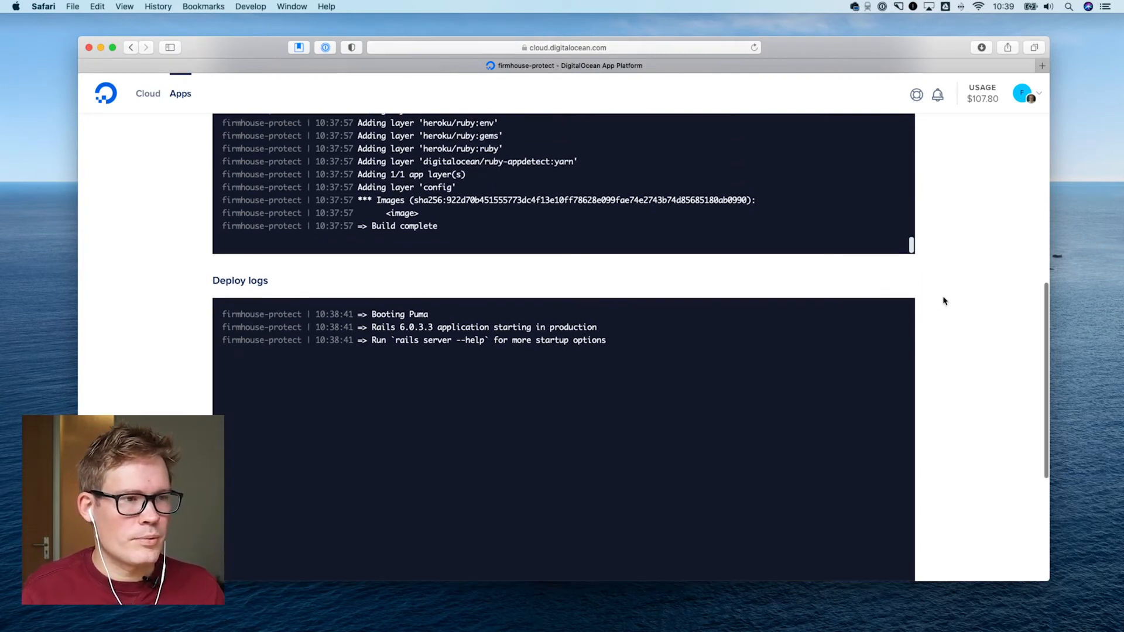
{"action": "scroll", "coordinate": [943, 300], "scroll_direction": "up", "scroll_amount": 6}
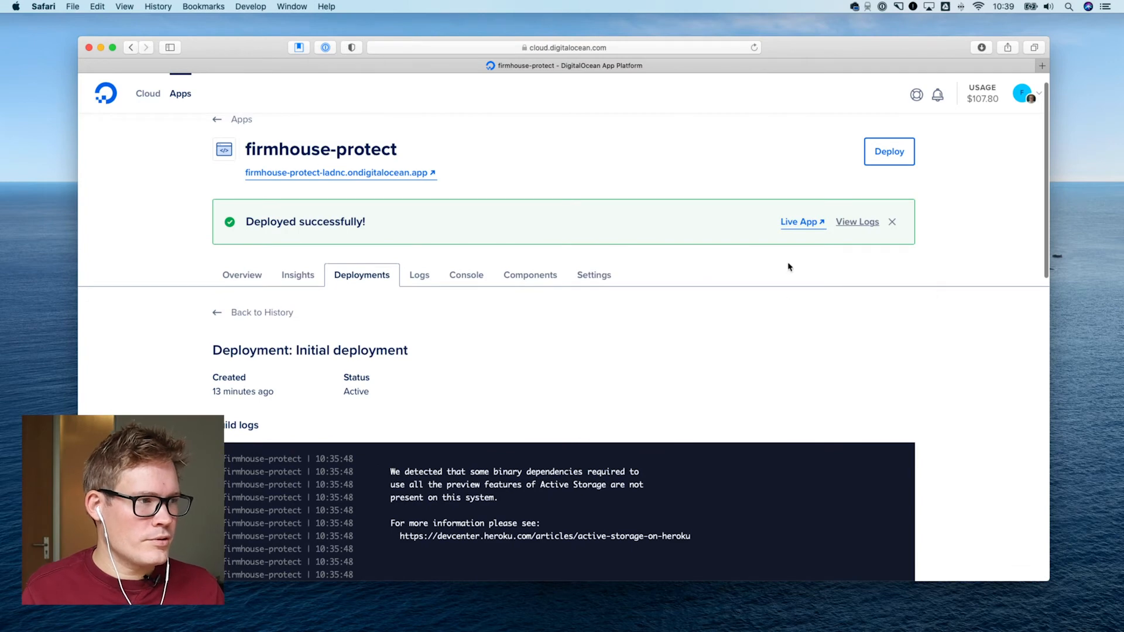
Open the live app in the browser and go to its /accounts/new page
{"action": "left_click", "coordinate": [795, 227]}
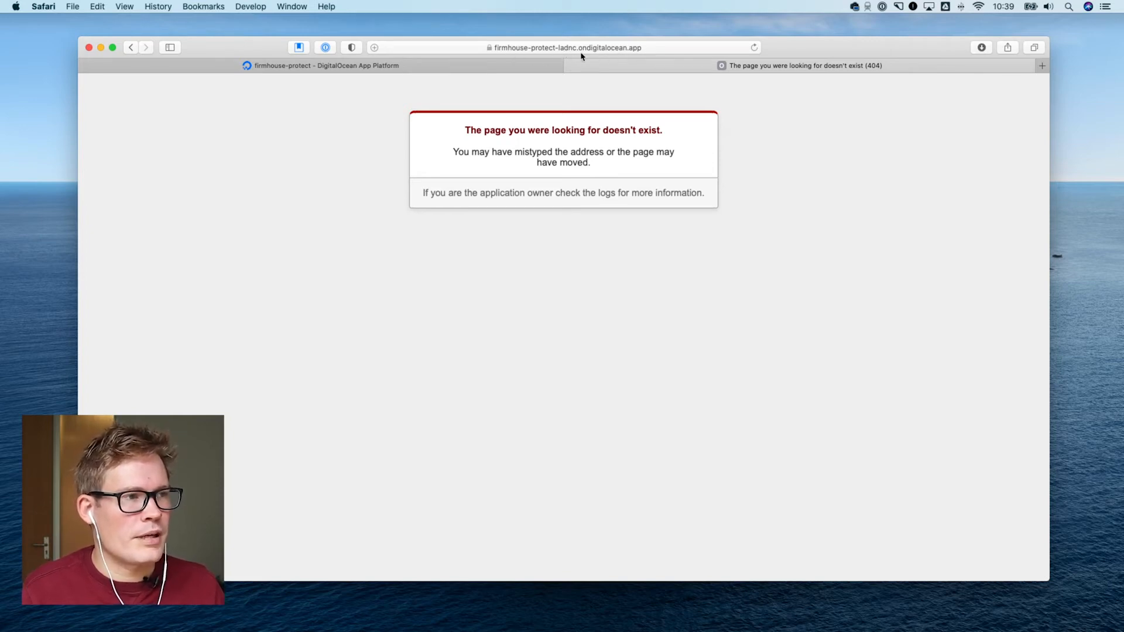
{"action": "left_click", "coordinate": [632, 51]}
{"action": "left_click", "coordinate": [649, 48]}
{"action": "type", "text": "ac"}
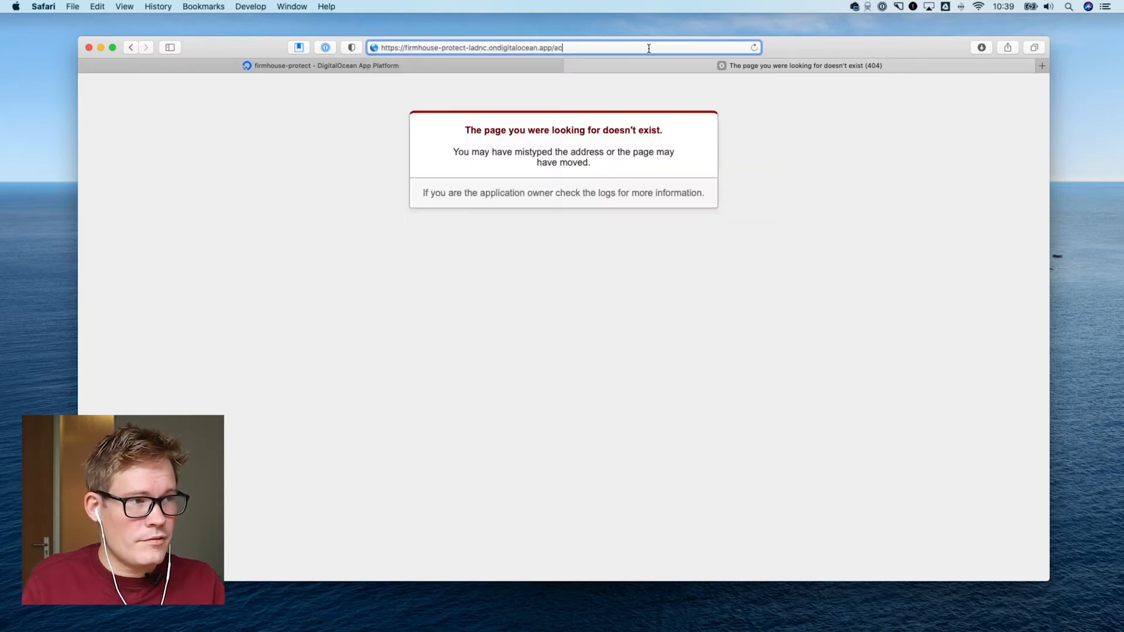
{"action": "type", "text": "counts/new"}
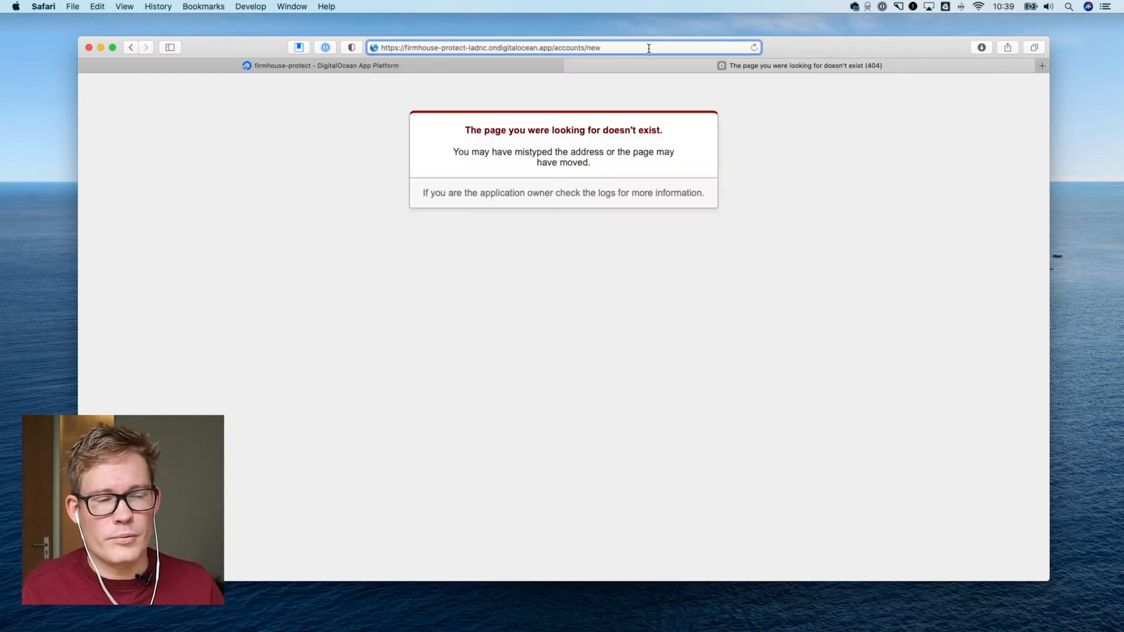
{"action": "key", "text": "Return"}
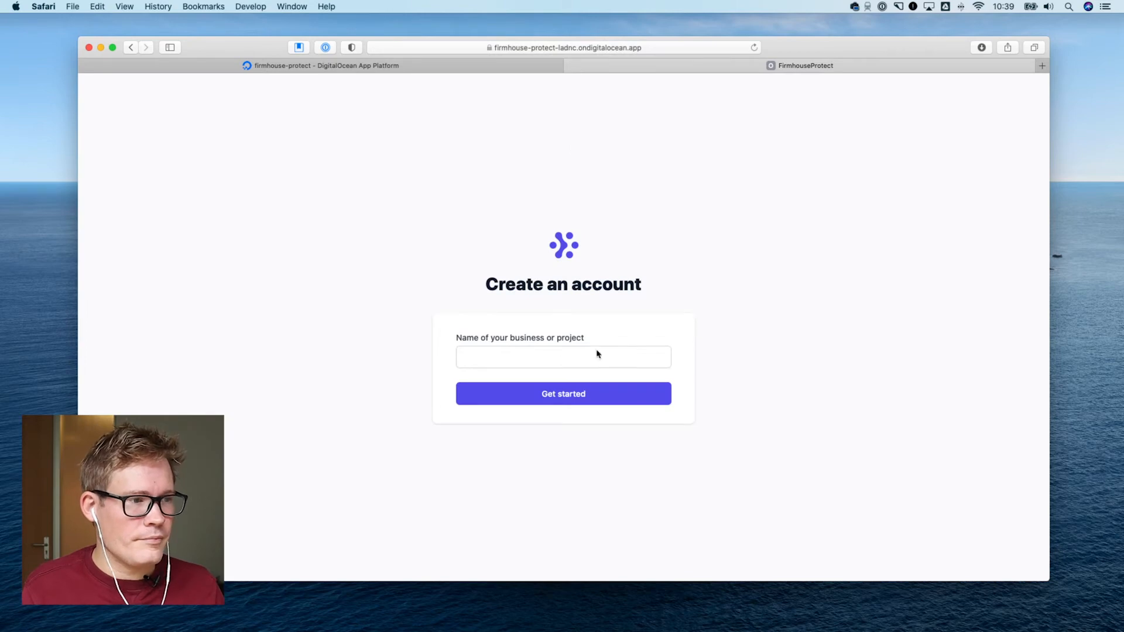
Try to create an account in the live app with Firmhouse as the business or project name
{"action": "mouse_move", "coordinate": [602, 292]}
{"action": "left_mouse_down"}
{"action": "mouse_move", "coordinate": [507, 244]}
{"action": "mouse_move", "coordinate": [607, 297]}
{"action": "left_mouse_up"}
{"action": "left_click", "coordinate": [507, 244]}
{"action": "left_click", "coordinate": [606, 297]}
{"action": "left_click", "coordinate": [560, 355]}
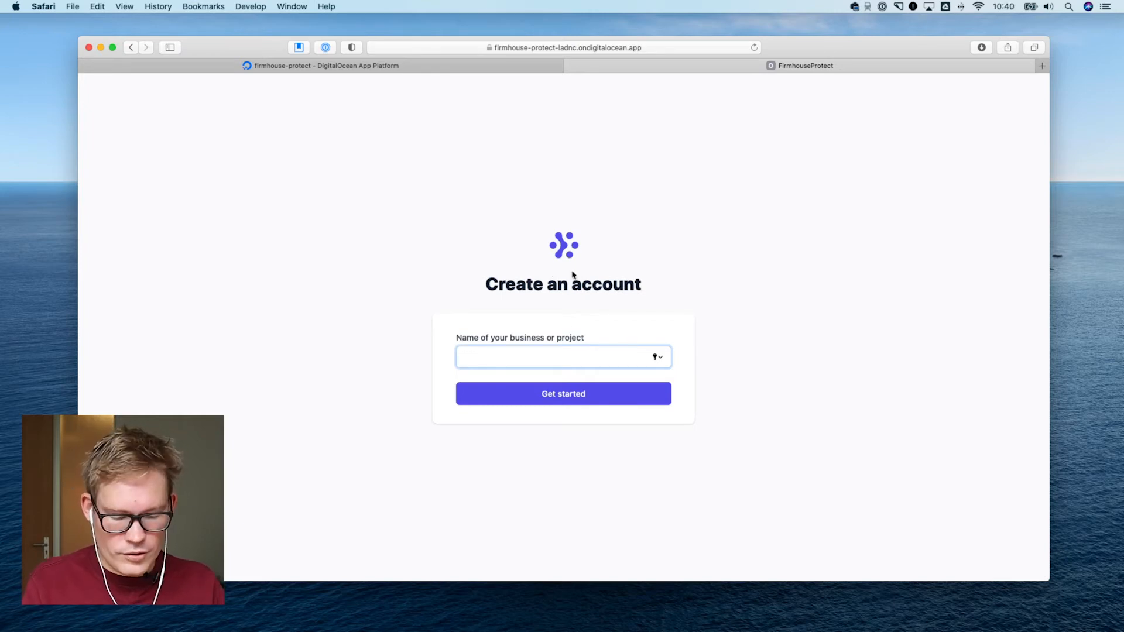
{"action": "type", "text": "irmhouse"}
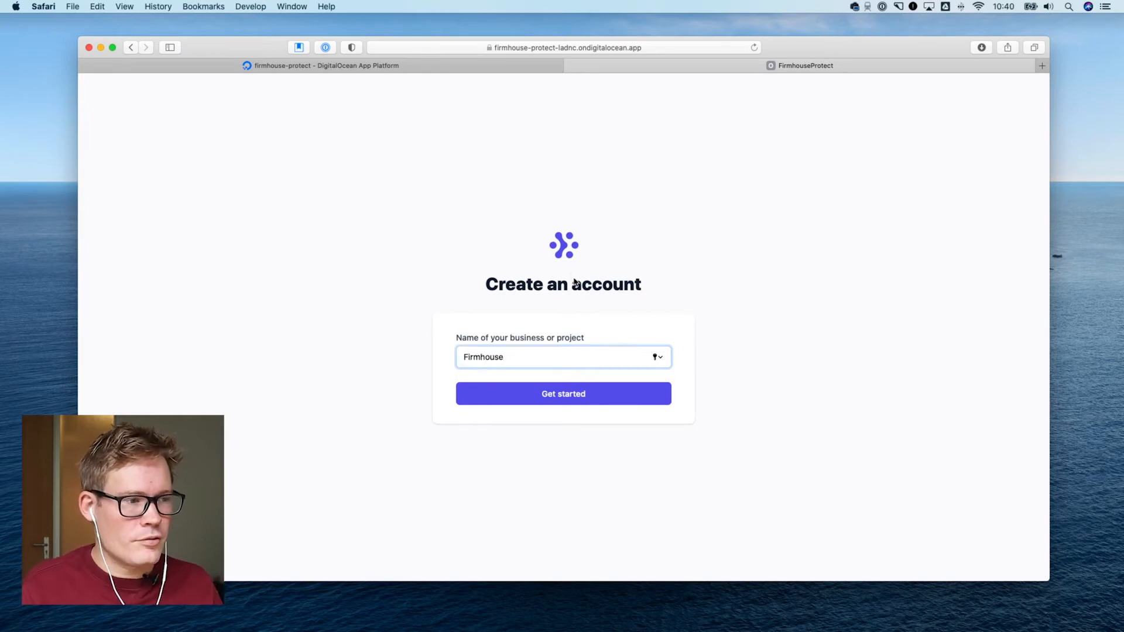
{"action": "left_click", "coordinate": [562, 392]}
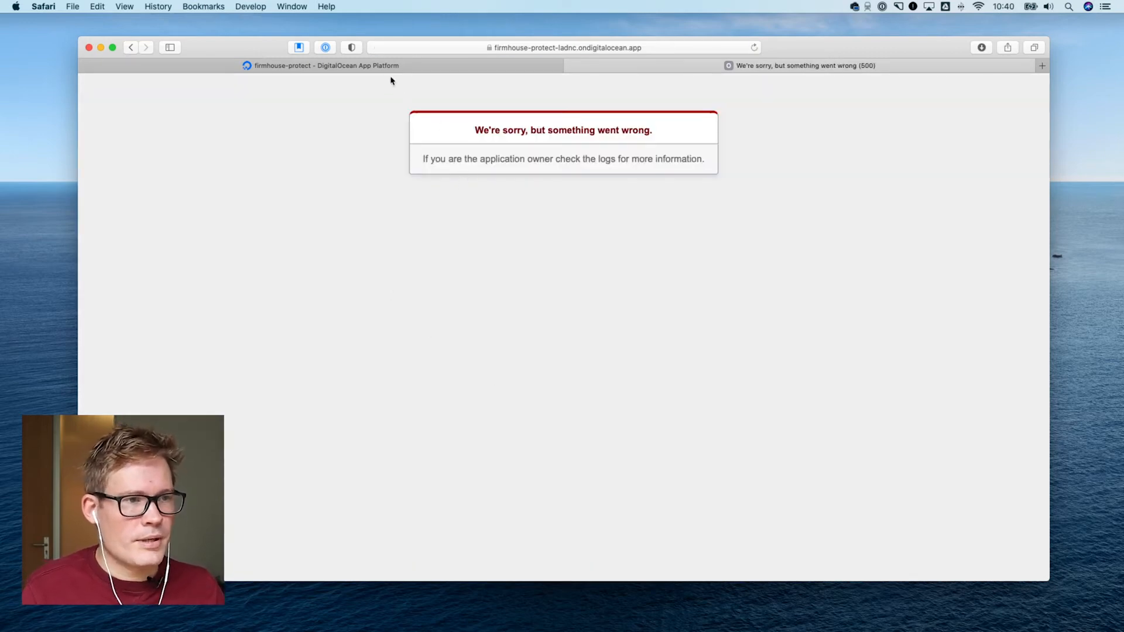
Return to the App Platform dashboard and examine the firmhouse-protect runtime logs for the cause of the failed account creation
{"action": "left_click", "coordinate": [469, 67]}
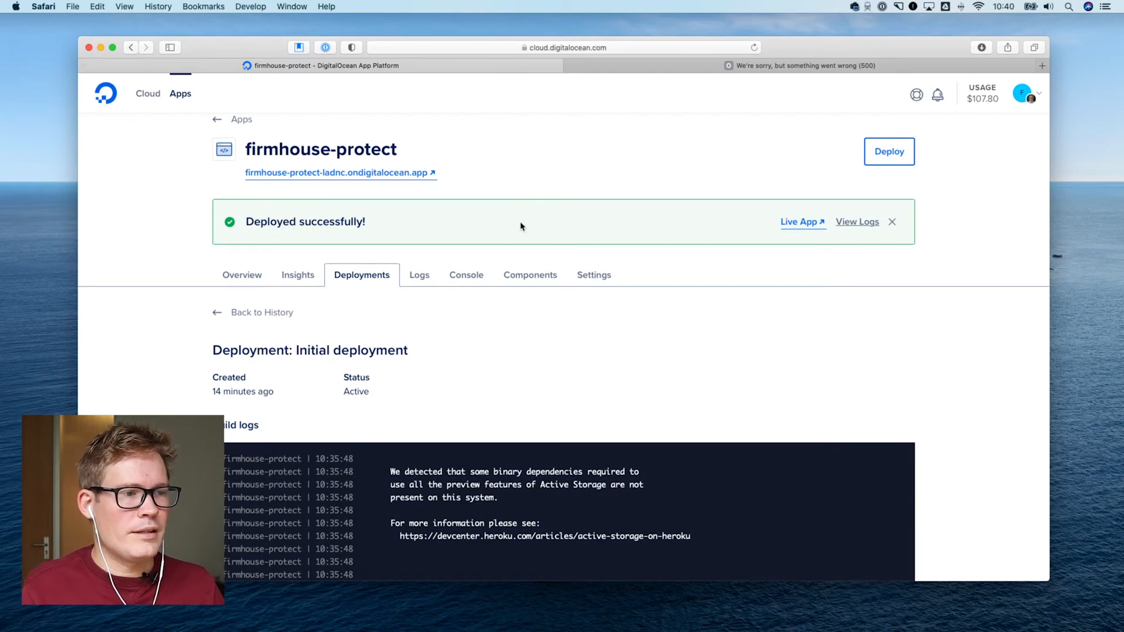
{"action": "left_click", "coordinate": [417, 293]}
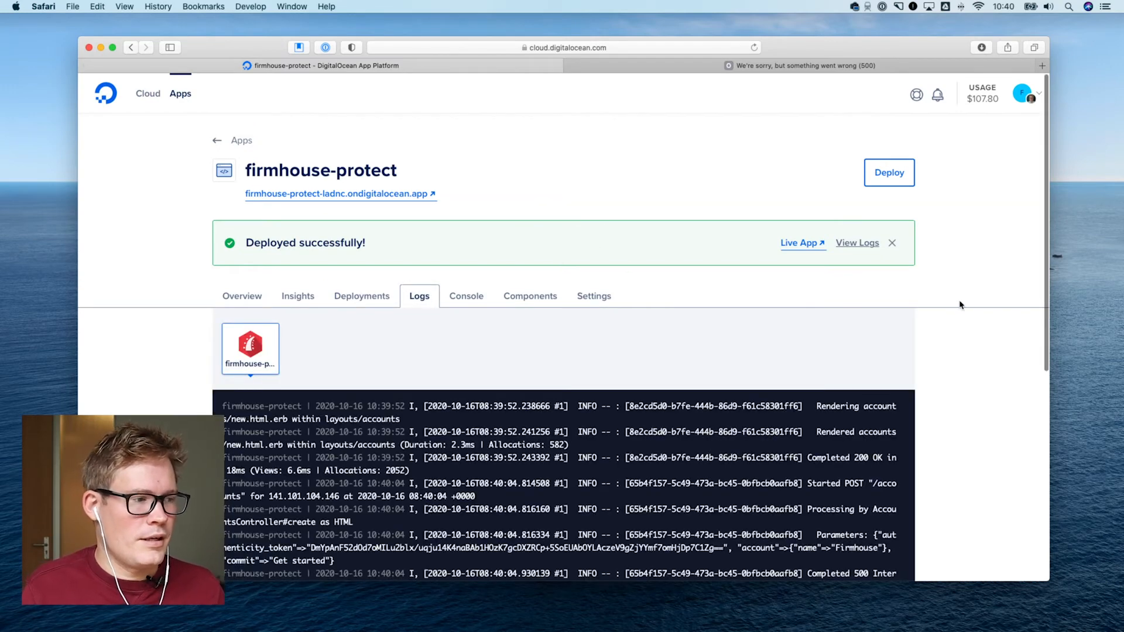
{"action": "scroll", "coordinate": [971, 309], "scroll_direction": "down", "scroll_amount": 5}
{"action": "scroll", "coordinate": [973, 310], "scroll_direction": "down", "scroll_amount": 2}
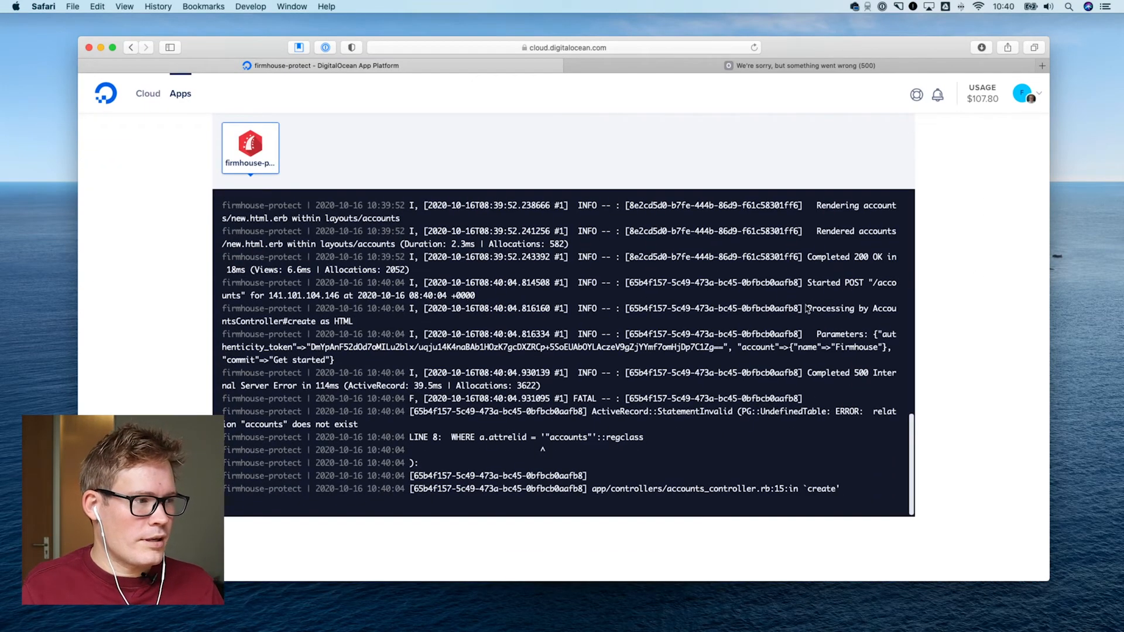
{"action": "scroll", "coordinate": [807, 308], "scroll_direction": "down", "scroll_amount": 1}
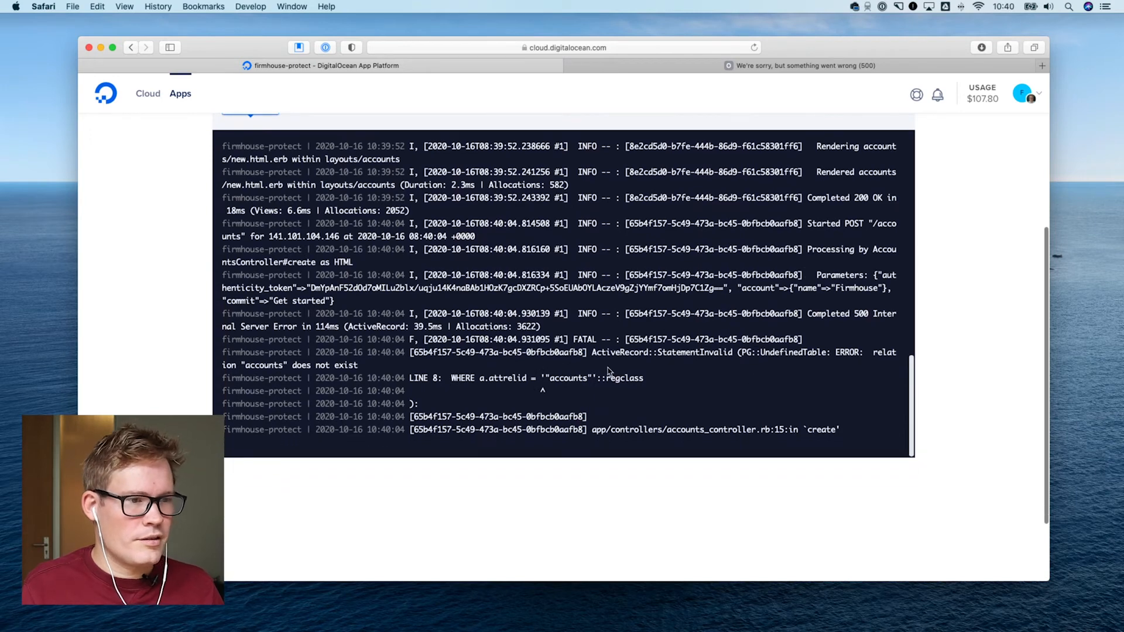
{"action": "left_click_drag", "start_coordinate": [741, 353], "coordinate": [831, 354]}
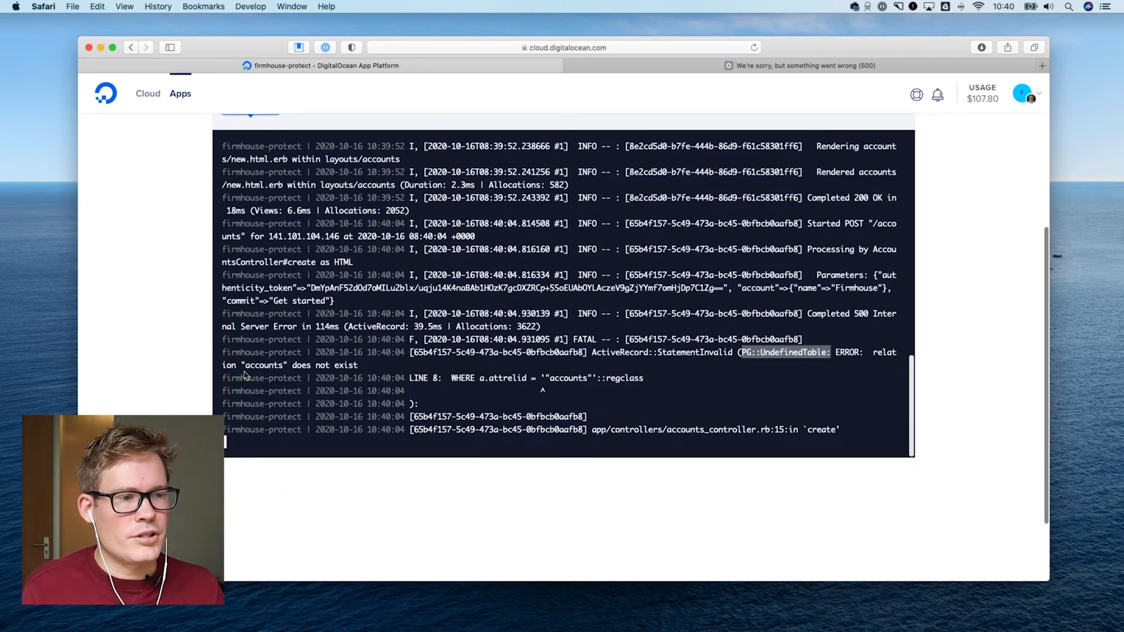
{"action": "left_click", "coordinate": [550, 394]}
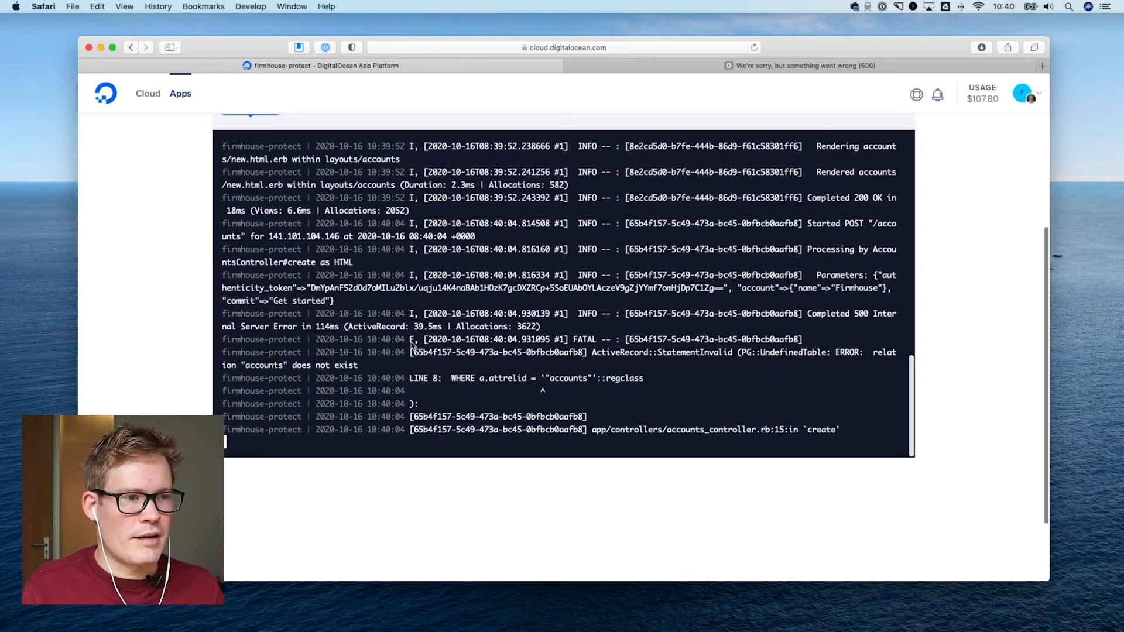
Run the database migrations with bin/rails db:migrate in the firmhouse-protect component's console
{"action": "scroll", "coordinate": [411, 346], "scroll_direction": "up", "scroll_amount": 10}
{"action": "scroll", "coordinate": [965, 391], "scroll_direction": "up", "scroll_amount": 5}
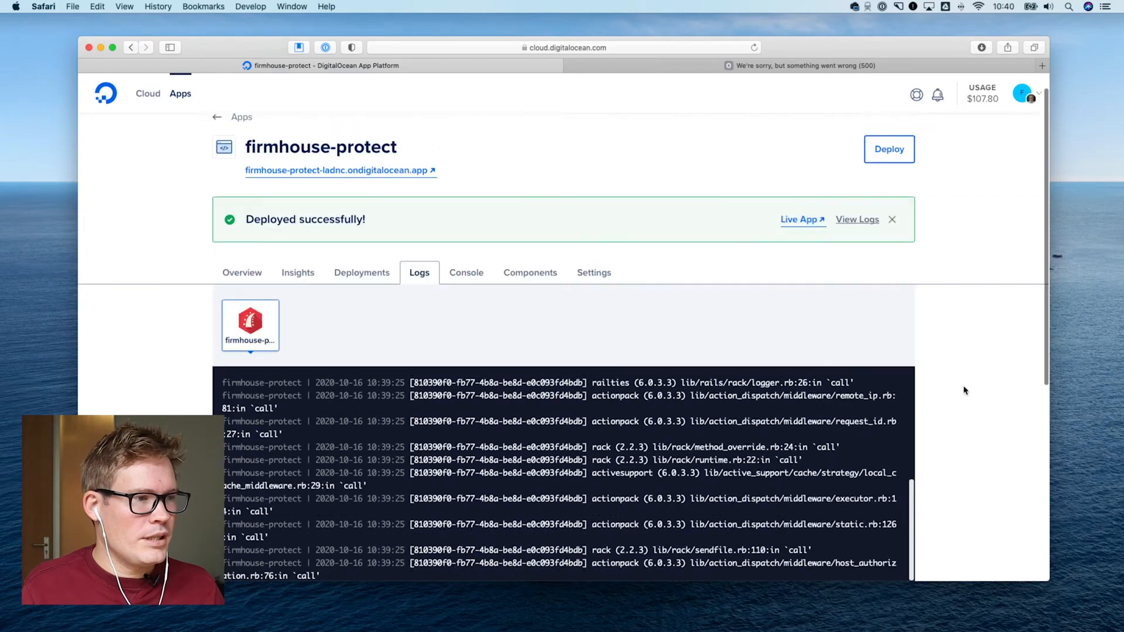
{"action": "scroll", "coordinate": [965, 390], "scroll_direction": "up", "scroll_amount": 1}
{"action": "left_click", "coordinate": [468, 298]}
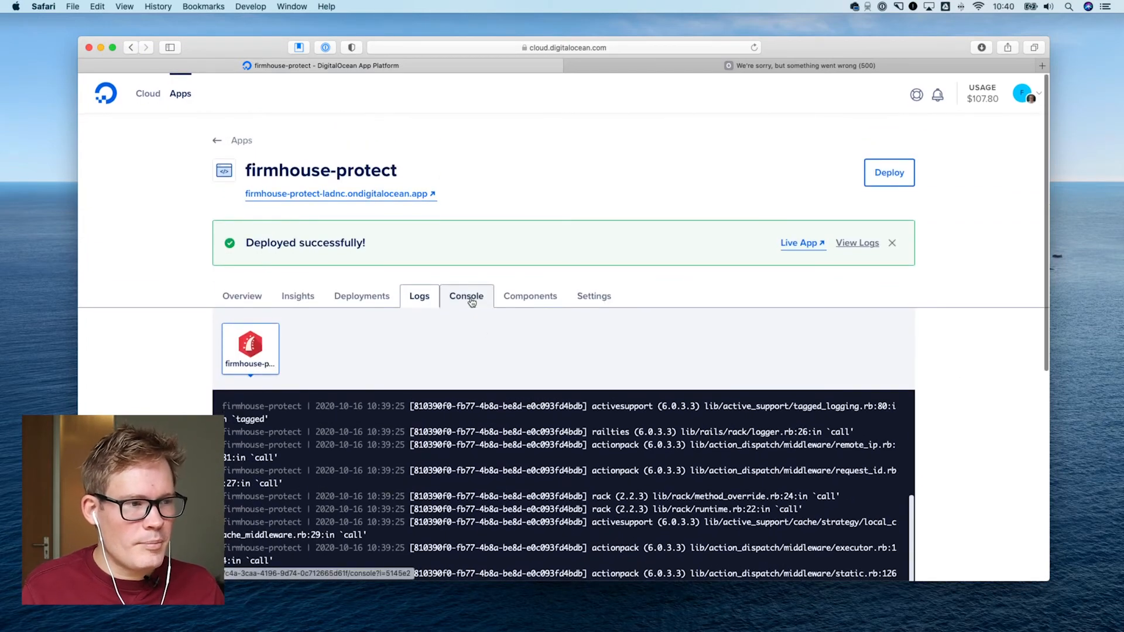
{"action": "scroll", "coordinate": [477, 351], "scroll_direction": "down", "scroll_amount": 2}
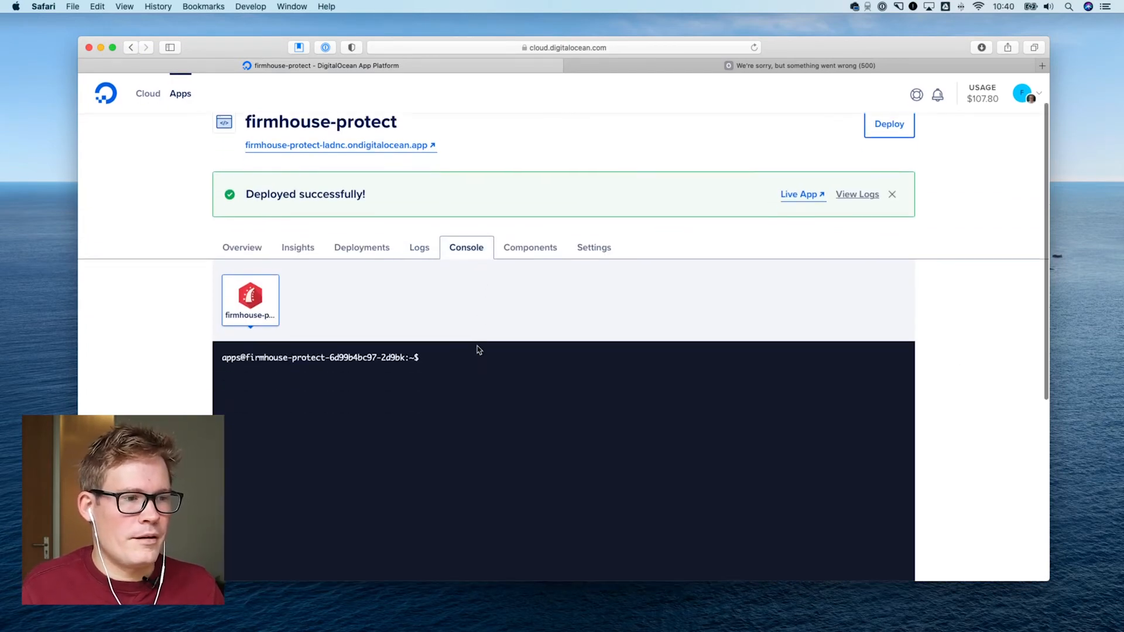
{"action": "type", "text": "bin/"}
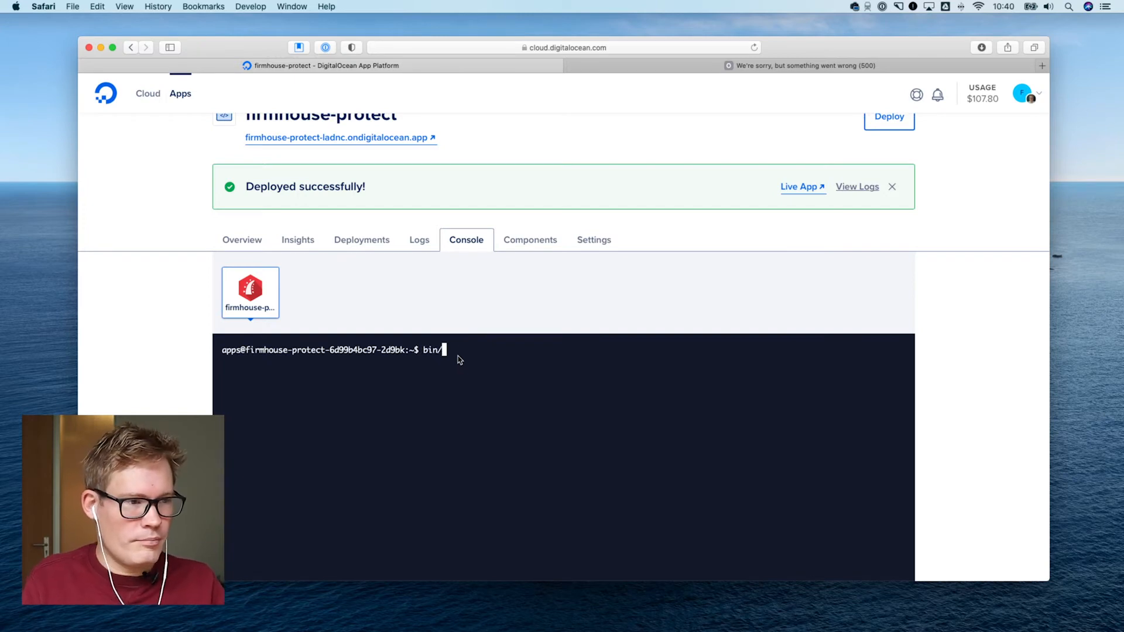
{"action": "key", "text": "BackSpace"}
{"action": "key", "text": "BackSpace"}
{"action": "key", "text": "BackSpace"}
{"action": "key", "text": "BackSpace"}
{"action": "type", "text": "bin"}
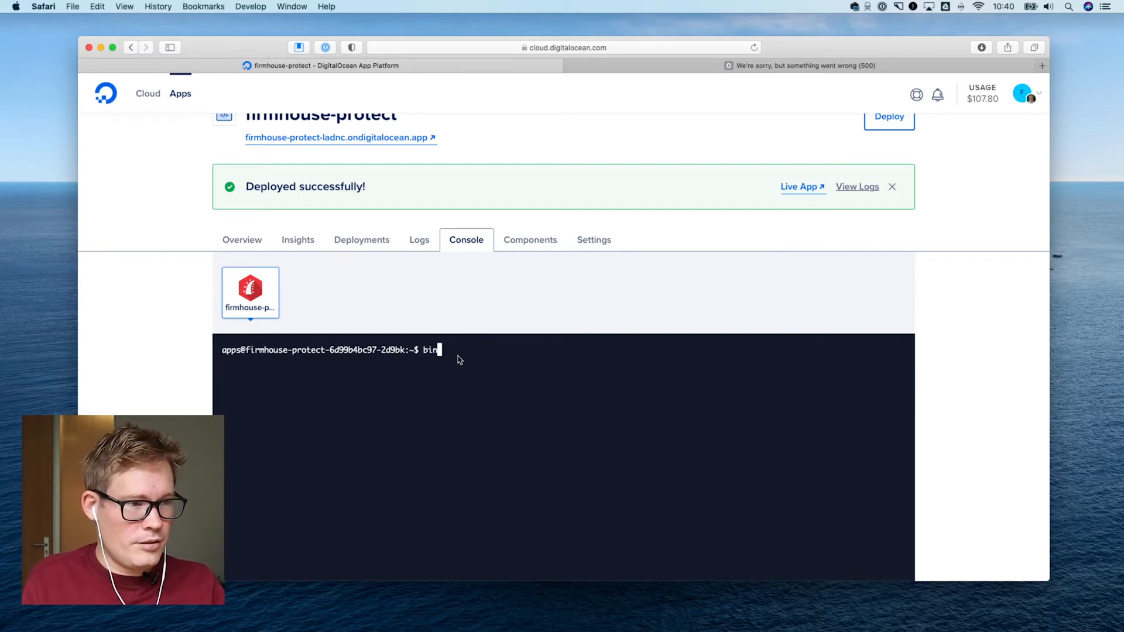
{"action": "type", "text": "/rails "}
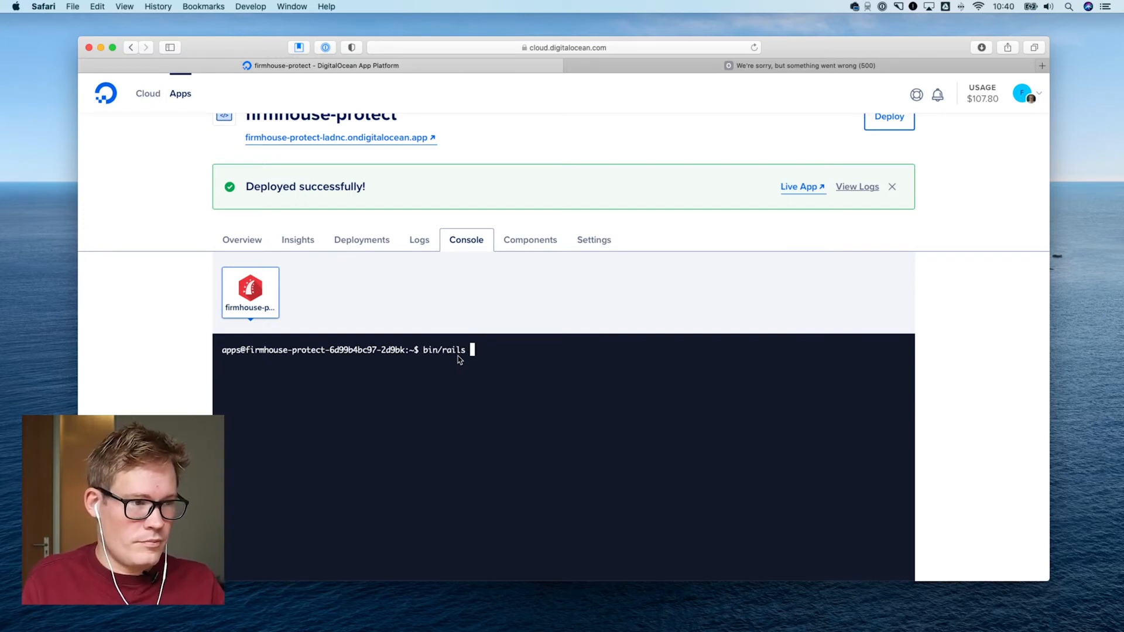
{"action": "type", "text": "db:migrate"}
{"action": "key", "text": "Return"}
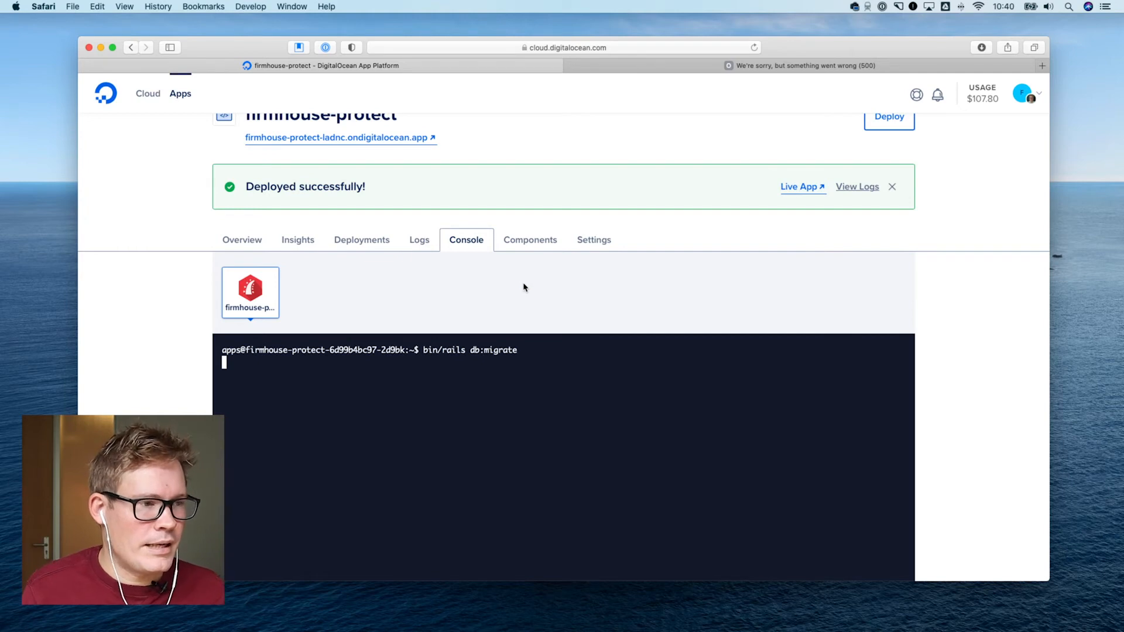
Check the migration output in the console, then reload the live app's error page and resubmit the account creation form
{"action": "scroll", "coordinate": [609, 317], "scroll_direction": "down", "scroll_amount": 5}
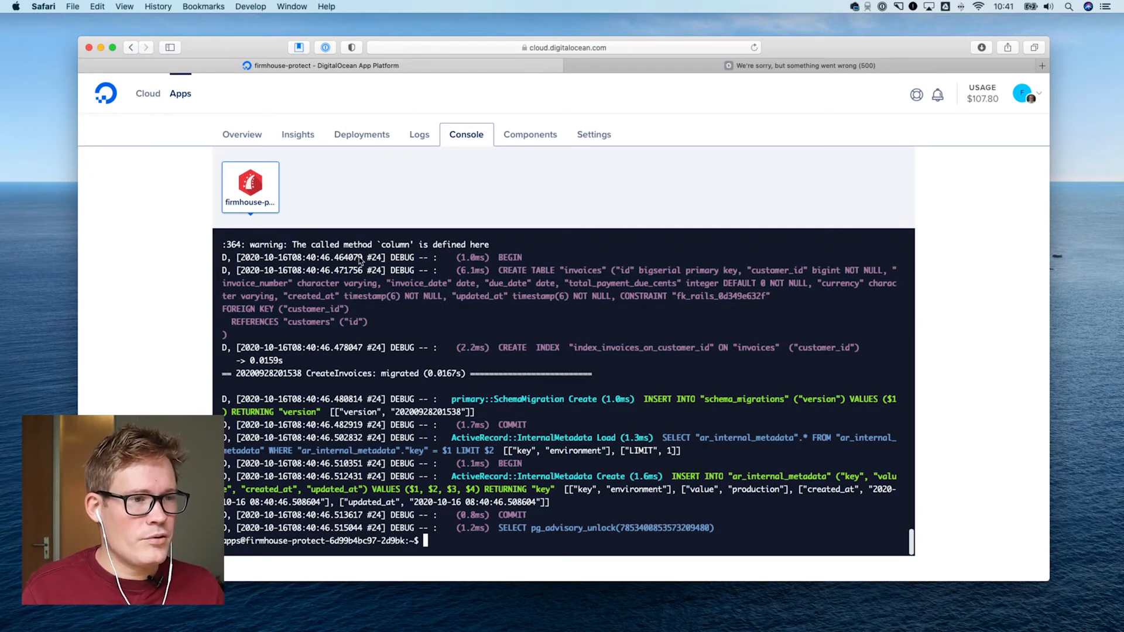
{"action": "left_click", "coordinate": [711, 68]}
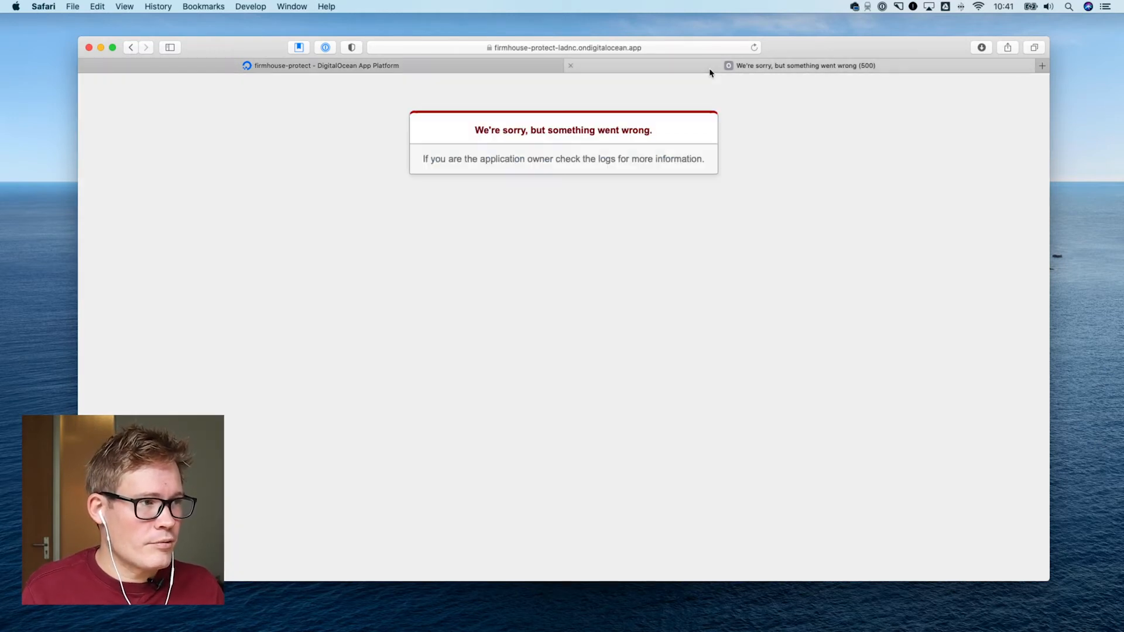
{"action": "left_click", "coordinate": [754, 49]}
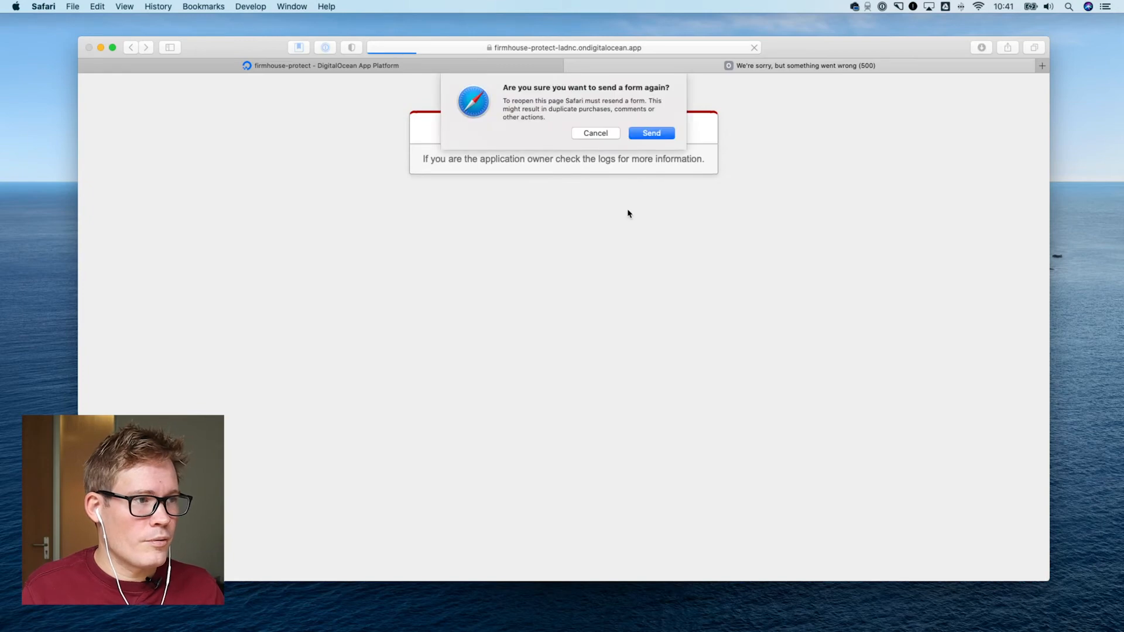
{"action": "left_click", "coordinate": [650, 134]}
{"action": "left_click", "coordinate": [649, 134]}
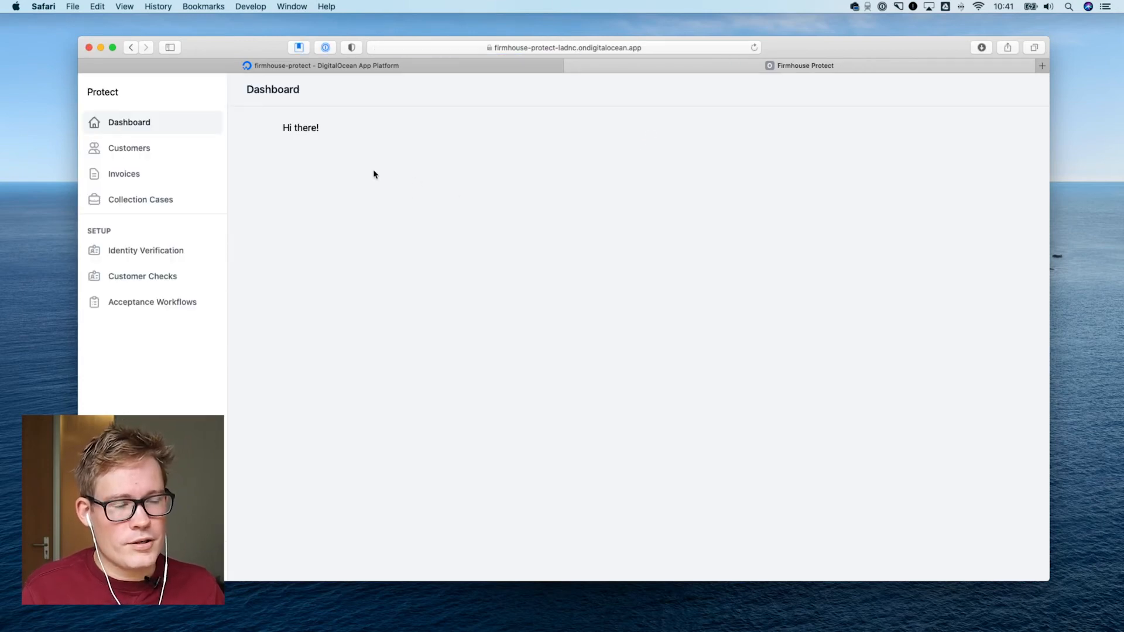
View the live app's Customers and Invoices pages and return to its Dashboard
{"action": "left_click", "coordinate": [148, 146]}
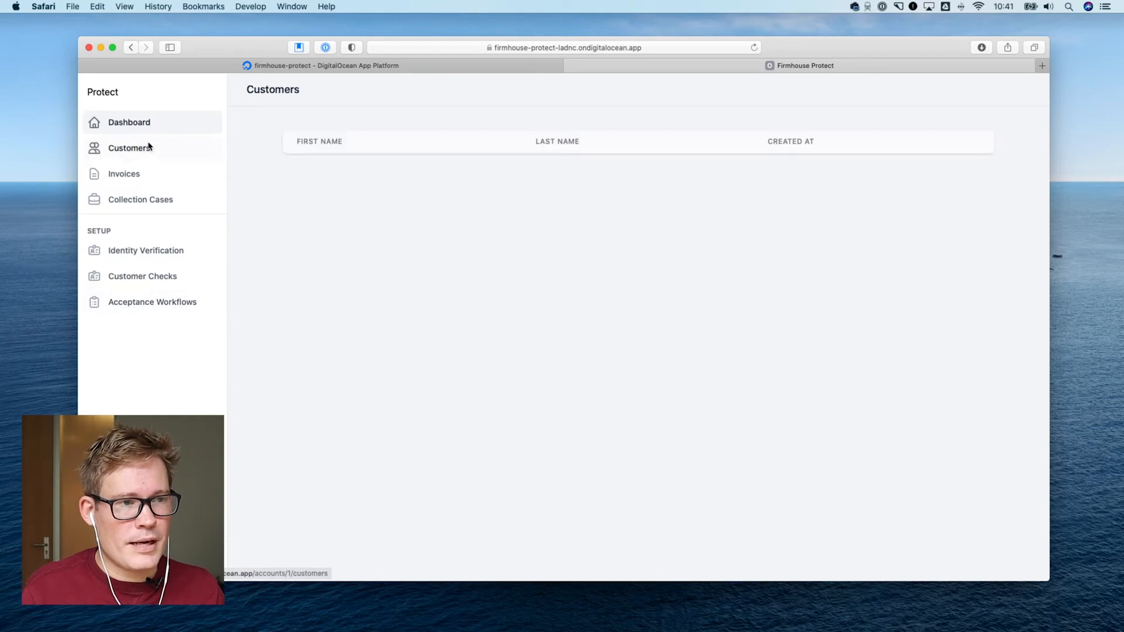
{"action": "left_click", "coordinate": [138, 173]}
{"action": "left_click", "coordinate": [156, 151]}
{"action": "left_click", "coordinate": [162, 130]}
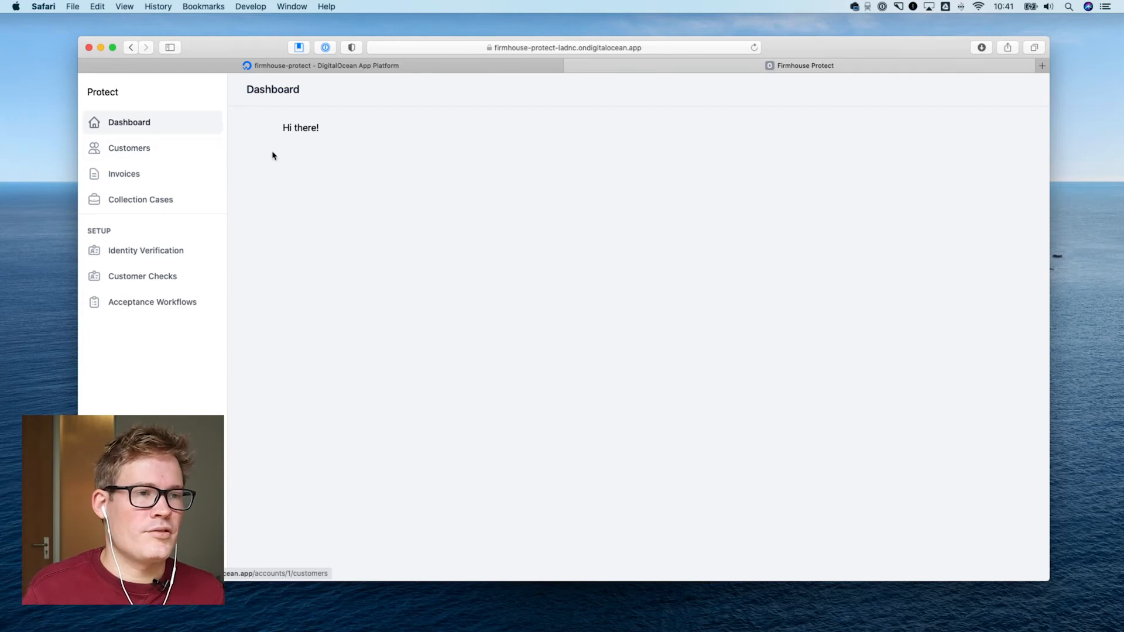
Inspect the account part of the live app dashboard's full URL, leaving the address as it is
{"action": "left_click", "coordinate": [597, 47]}
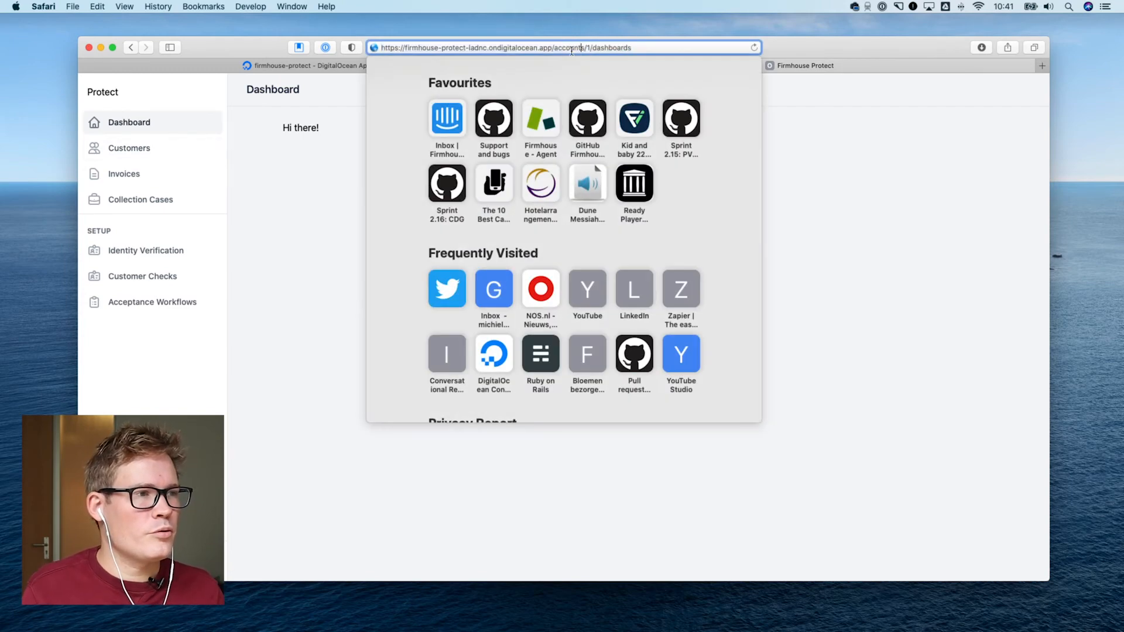
{"action": "double_click", "coordinate": [597, 48]}
{"action": "left_click_drag", "start_coordinate": [597, 50], "coordinate": [565, 50]}
{"action": "left_click", "coordinate": [314, 178]}
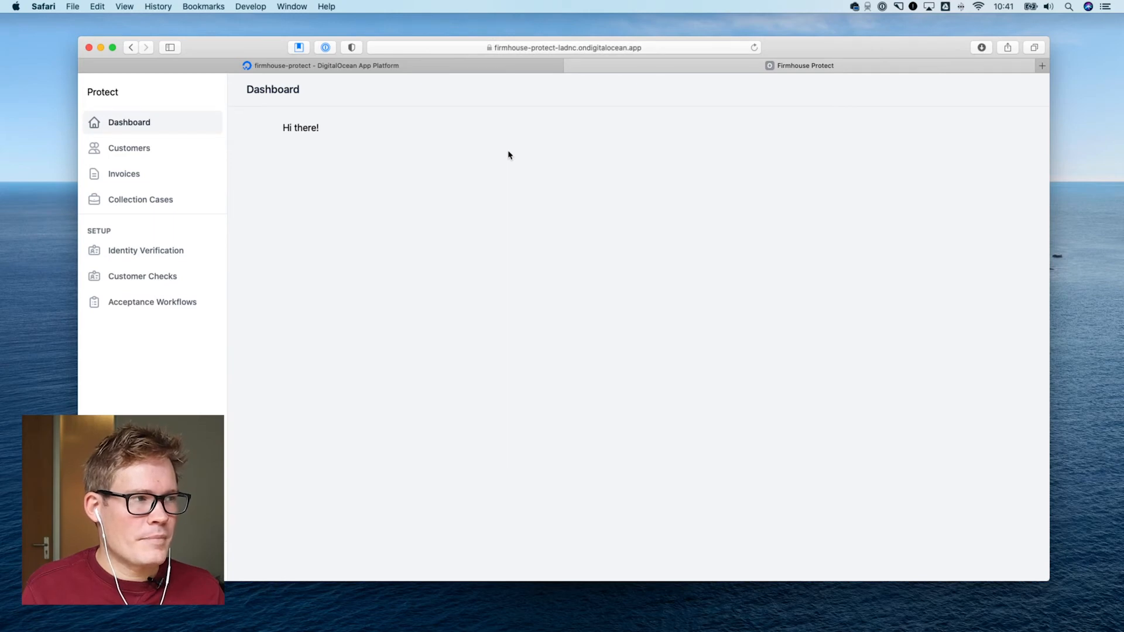
Return to the App Platform dashboard and examine the RAM and CPU usage in the firmhouse-protect overview
{"action": "left_click", "coordinate": [417, 68]}
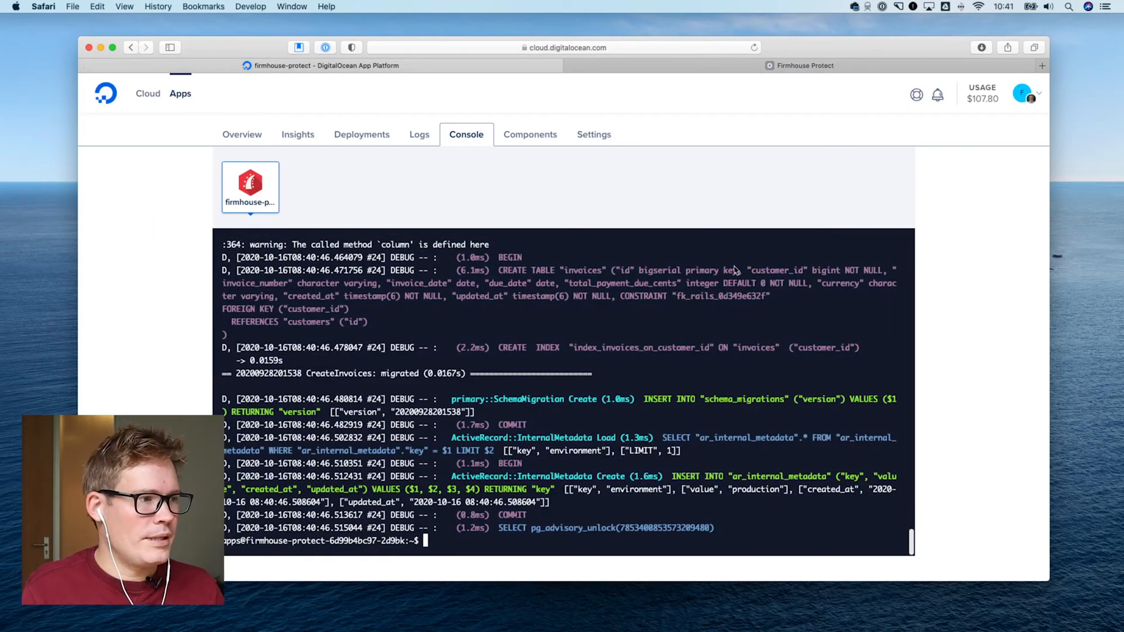
{"action": "scroll", "coordinate": [714, 260], "scroll_direction": "down", "scroll_amount": 5}
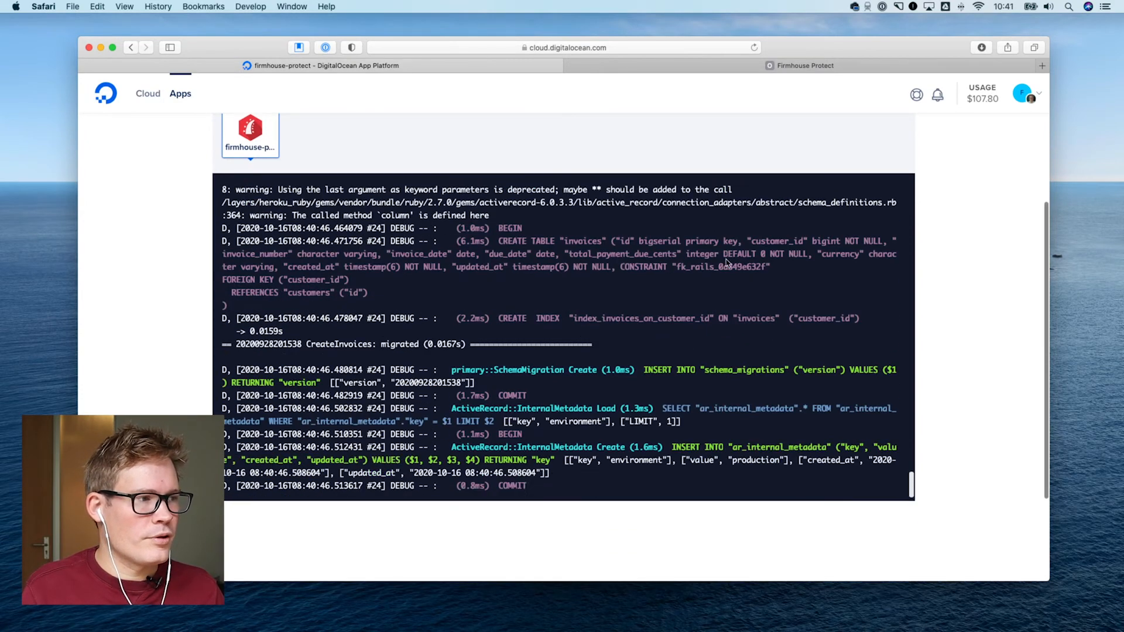
{"action": "scroll", "coordinate": [957, 301], "scroll_direction": "up", "scroll_amount": 8}
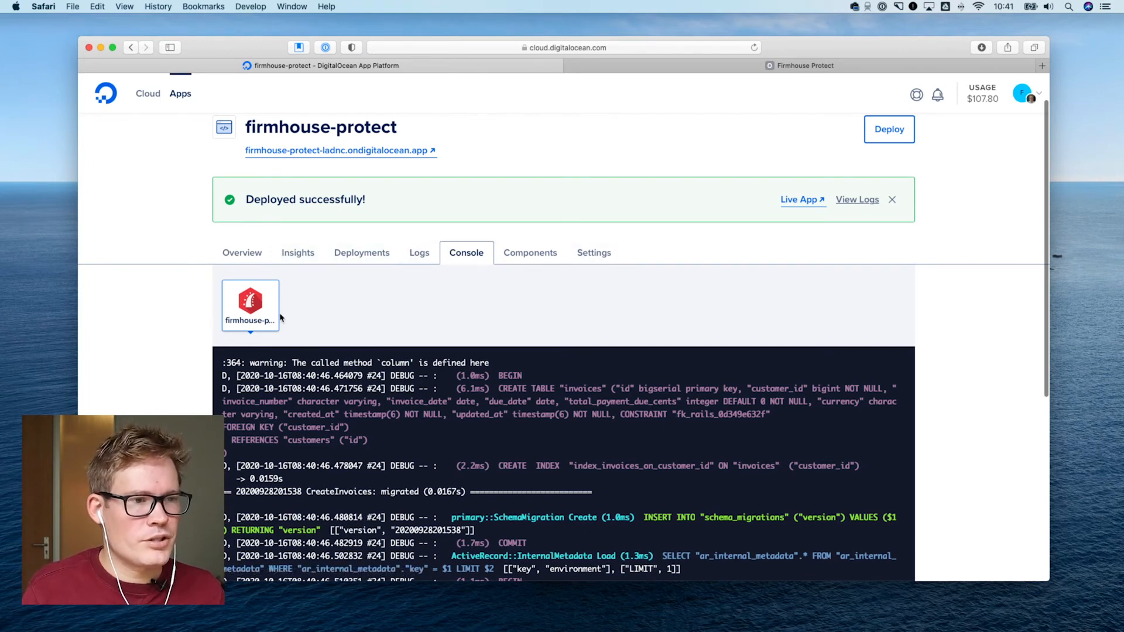
{"action": "left_click", "coordinate": [243, 255]}
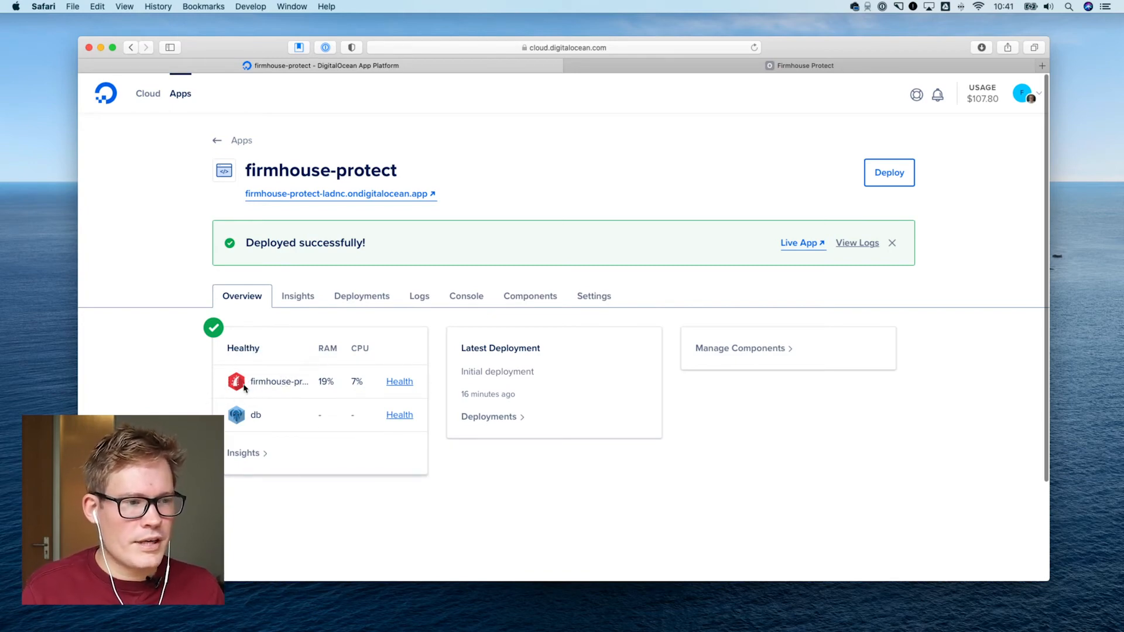
{"action": "left_click_drag", "start_coordinate": [317, 381], "coordinate": [355, 380]}
{"action": "left_click", "coordinate": [358, 382]}
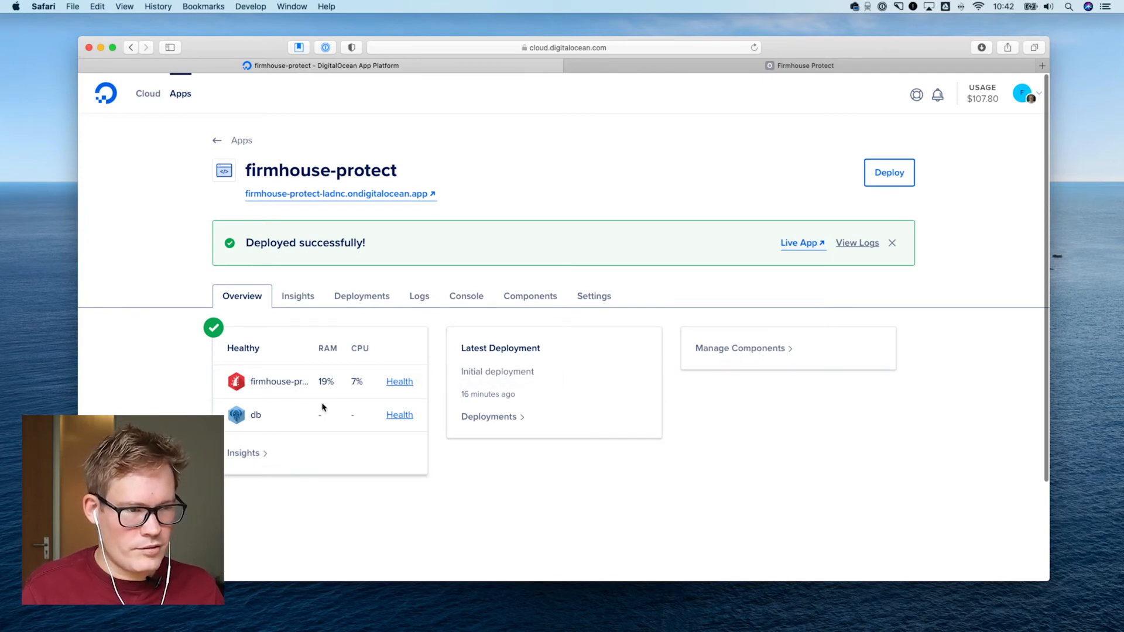
Examine the db component's insights for the last 6 hours, including CPU, load, memory, disk, connections and cache hit ratio
{"action": "left_click", "coordinate": [298, 299]}
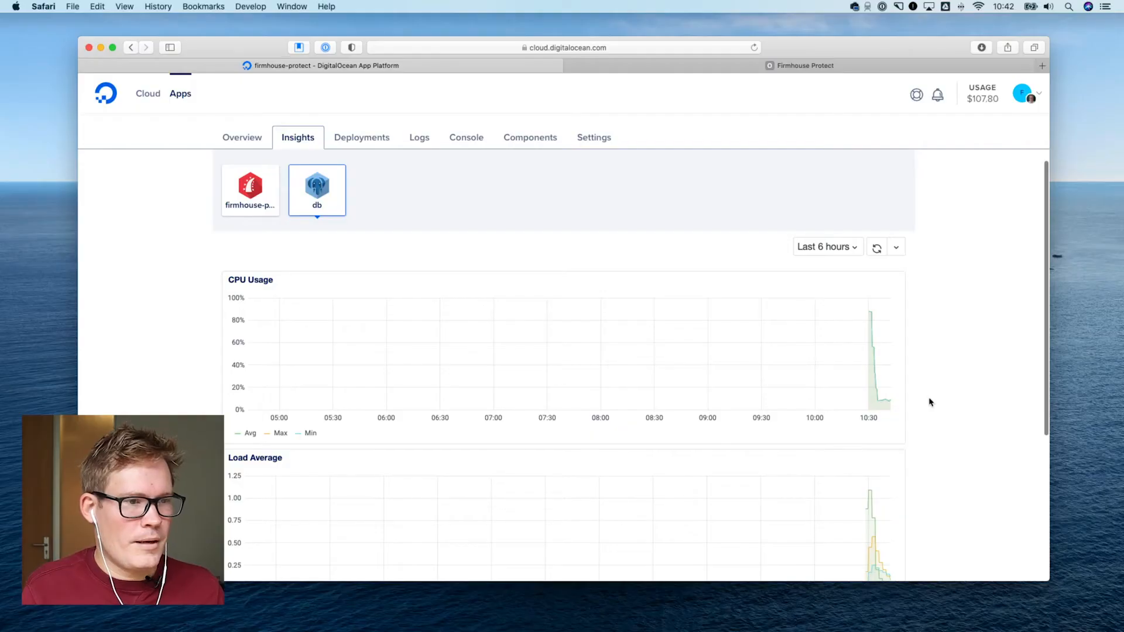
{"action": "scroll", "coordinate": [929, 401], "scroll_direction": "down", "scroll_amount": 10}
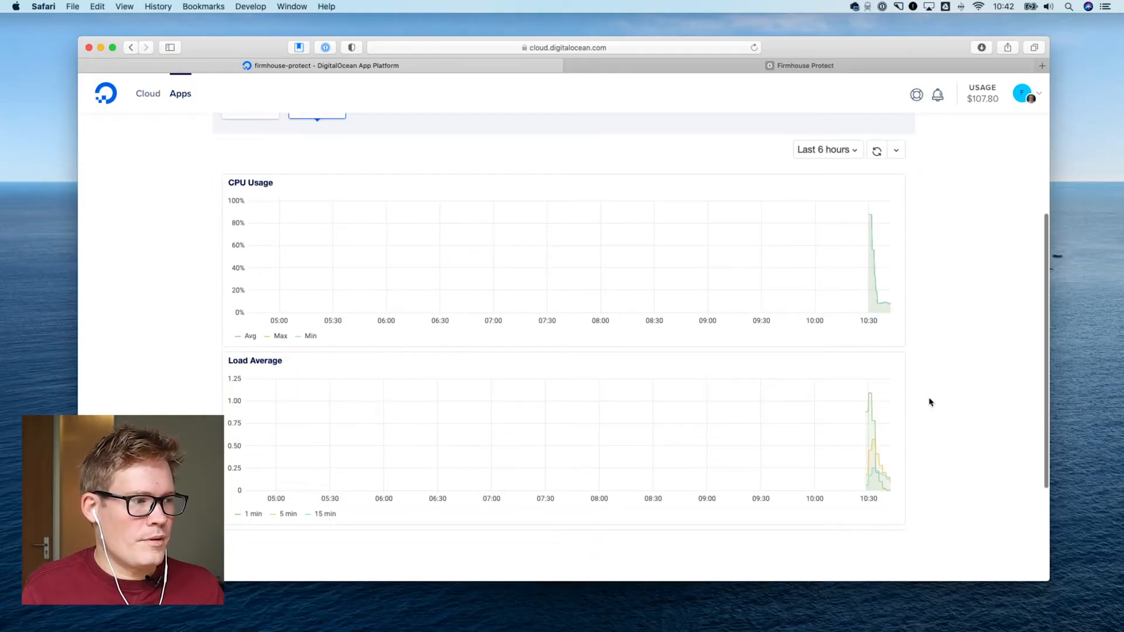
{"action": "scroll", "coordinate": [929, 402], "scroll_direction": "up", "scroll_amount": 2}
{"action": "scroll", "coordinate": [435, 427], "scroll_direction": "down", "scroll_amount": 1}
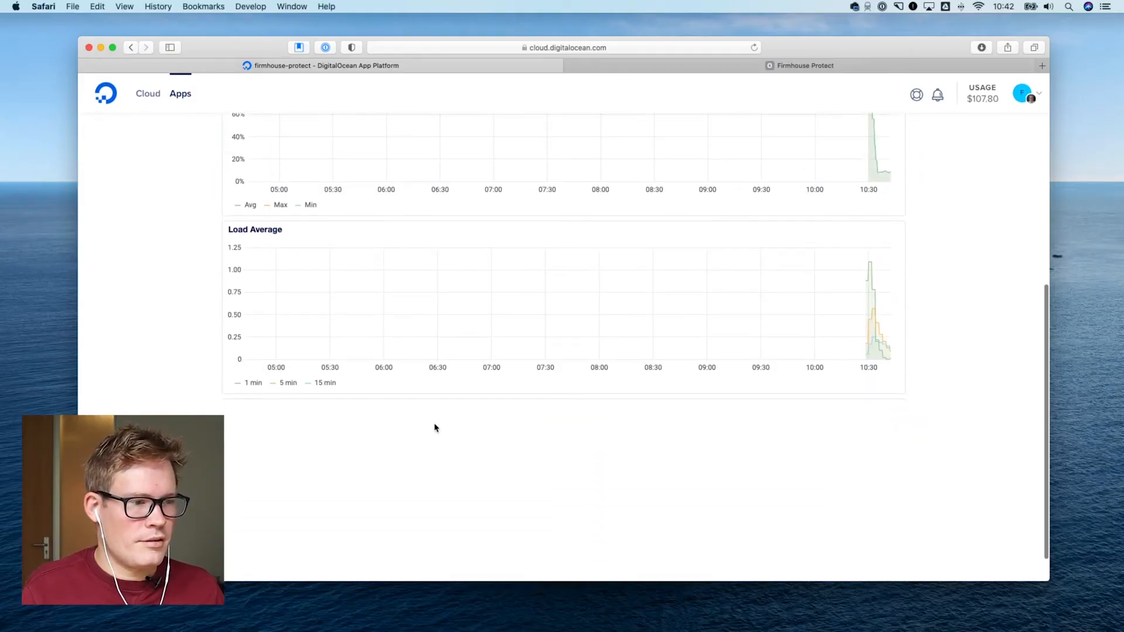
{"action": "scroll", "coordinate": [649, 410], "scroll_direction": "up", "scroll_amount": 10}
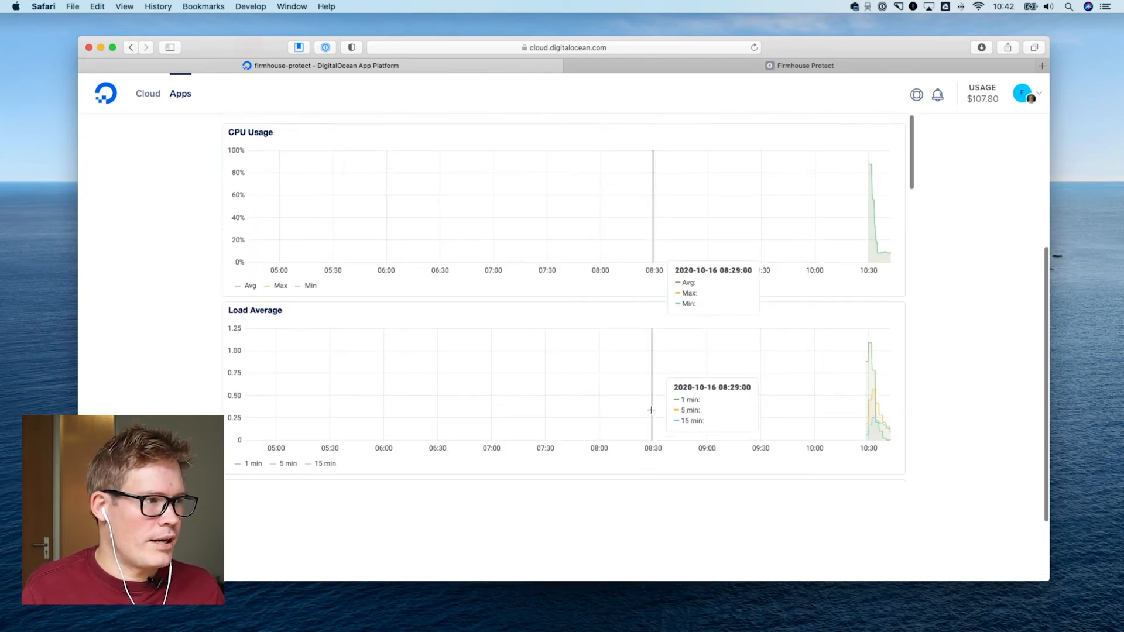
{"action": "scroll", "coordinate": [714, 413], "scroll_direction": "down", "scroll_amount": 3}
{"action": "scroll", "coordinate": [714, 413], "scroll_direction": "down", "scroll_amount": 3}
{"action": "scroll", "coordinate": [950, 410], "scroll_direction": "up", "scroll_amount": 5}
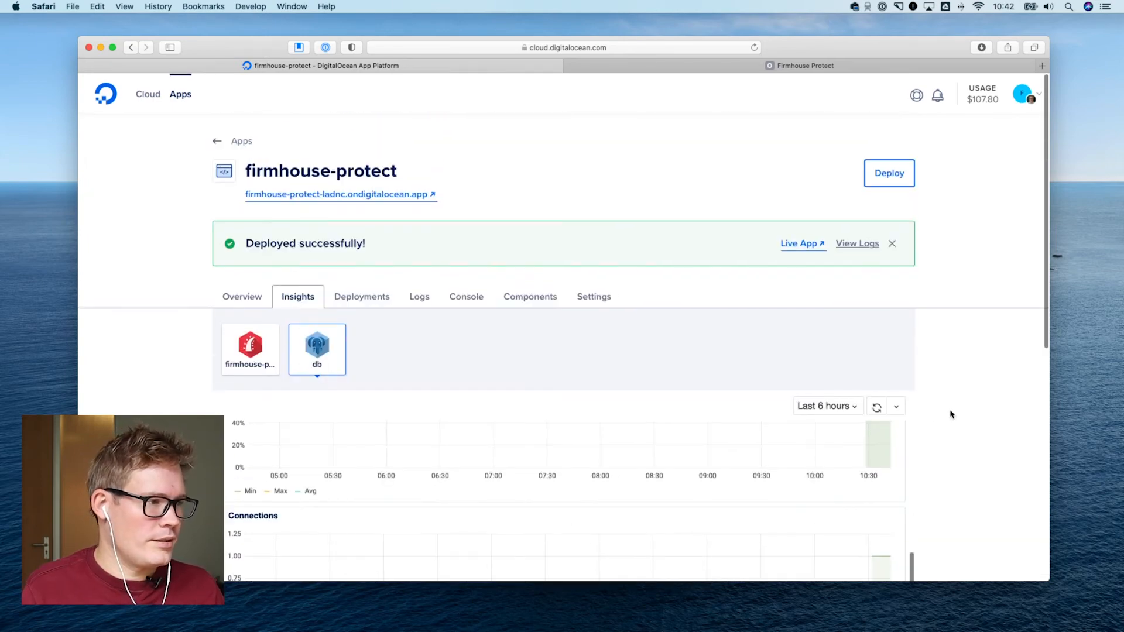
{"action": "scroll", "coordinate": [836, 442], "scroll_direction": "down", "scroll_amount": 5}
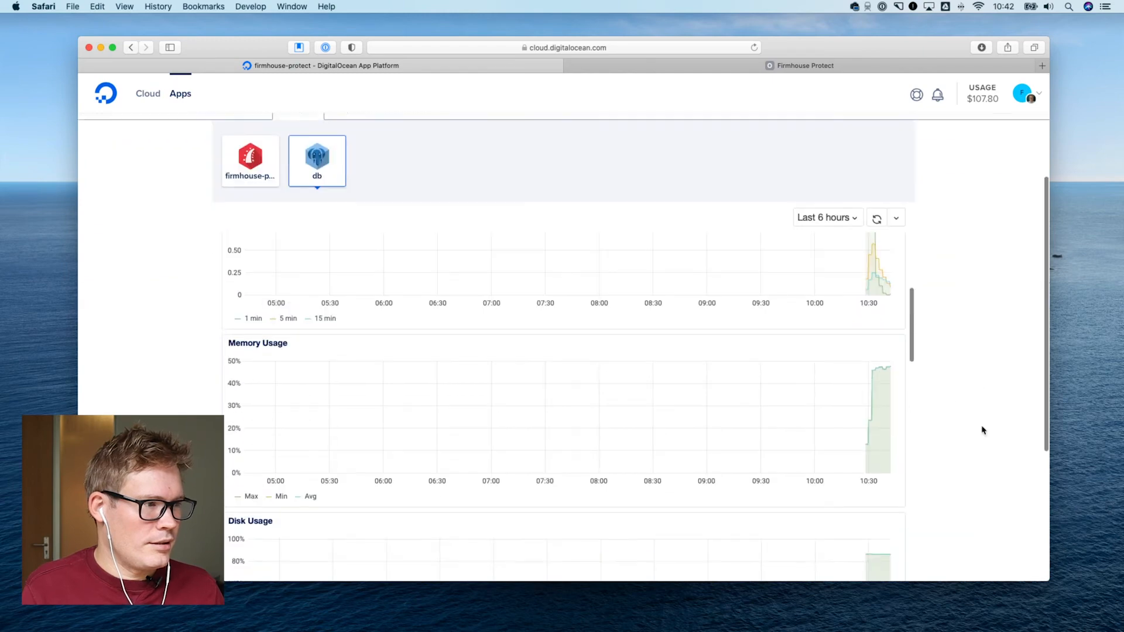
{"action": "scroll", "coordinate": [783, 331], "scroll_direction": "down", "scroll_amount": 10}
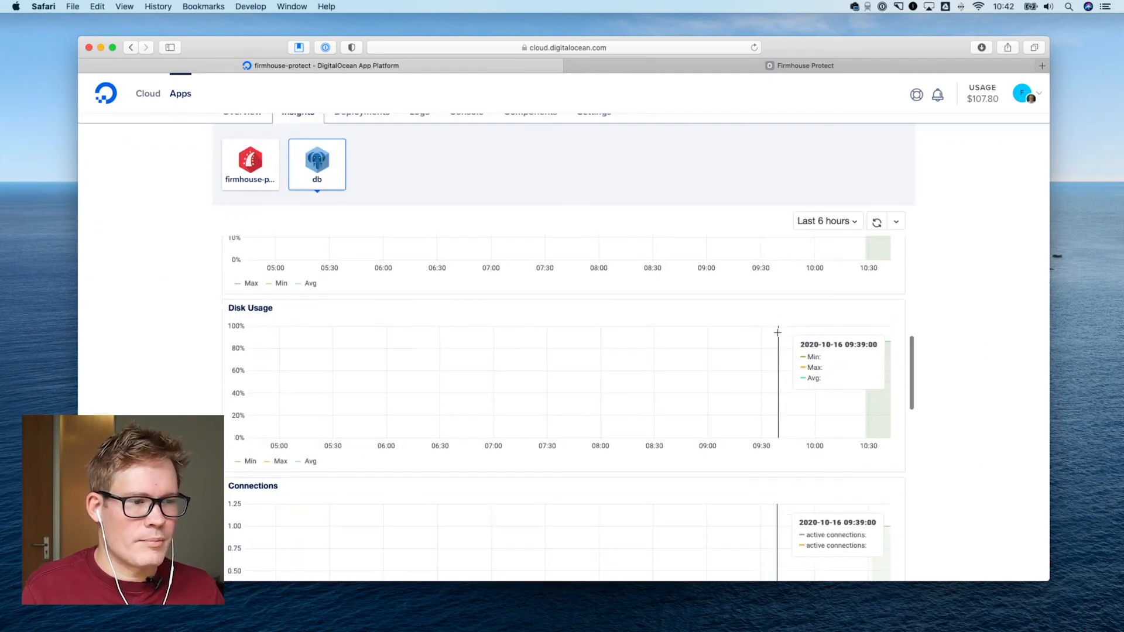
{"action": "scroll", "coordinate": [775, 333], "scroll_direction": "up", "scroll_amount": 5}
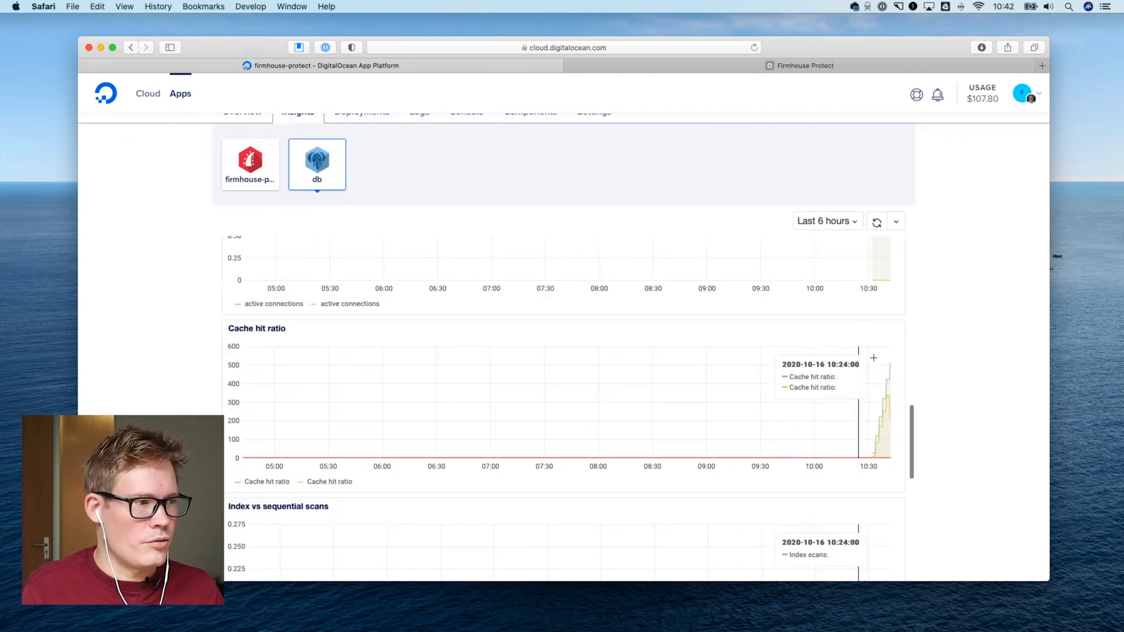
{"action": "scroll", "coordinate": [831, 354], "scroll_direction": "up", "scroll_amount": 10}
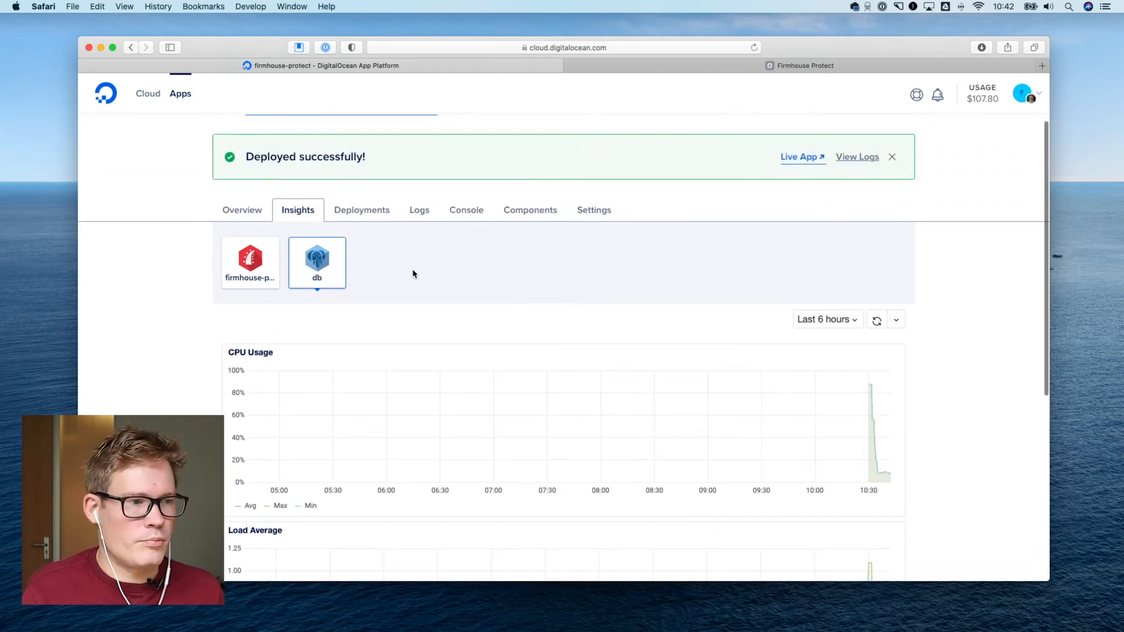
Review the firmhouse-protect app's deployment history, runtime logs and console
{"action": "left_click", "coordinate": [368, 218]}
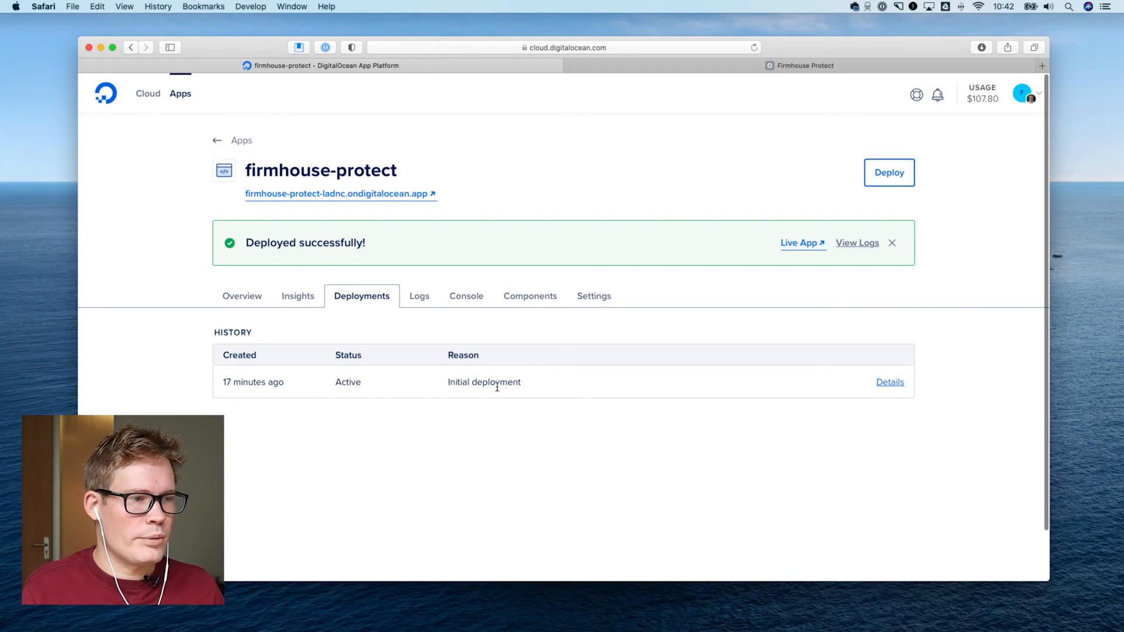
{"action": "left_click", "coordinate": [422, 298]}
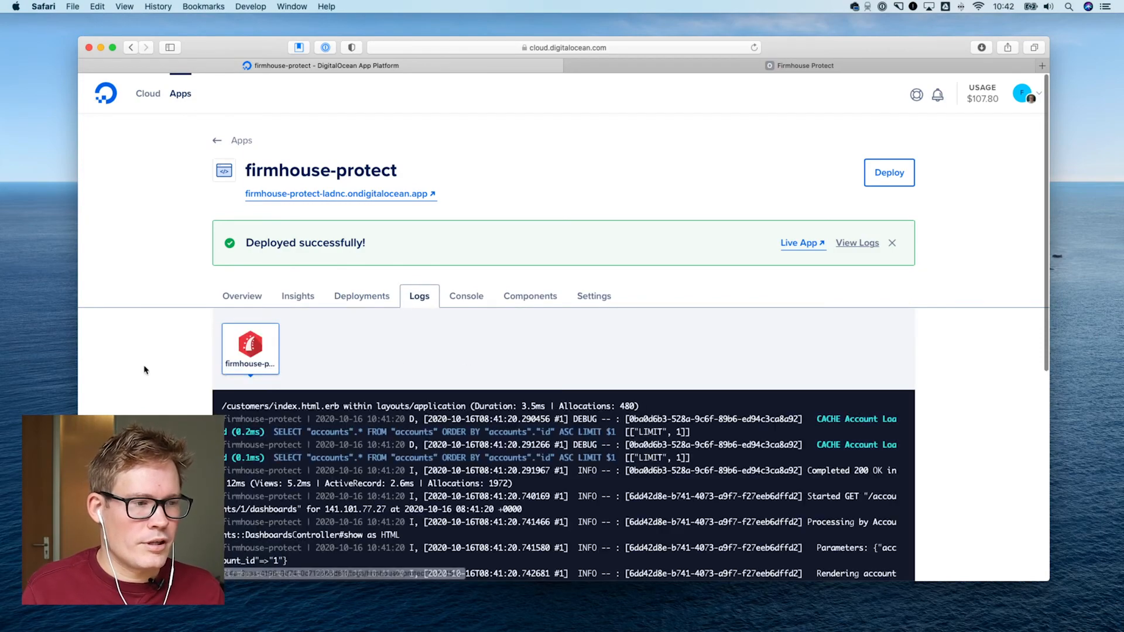
{"action": "scroll", "coordinate": [146, 369], "scroll_direction": "down", "scroll_amount": 5}
{"action": "scroll", "coordinate": [168, 359], "scroll_direction": "up", "scroll_amount": 4}
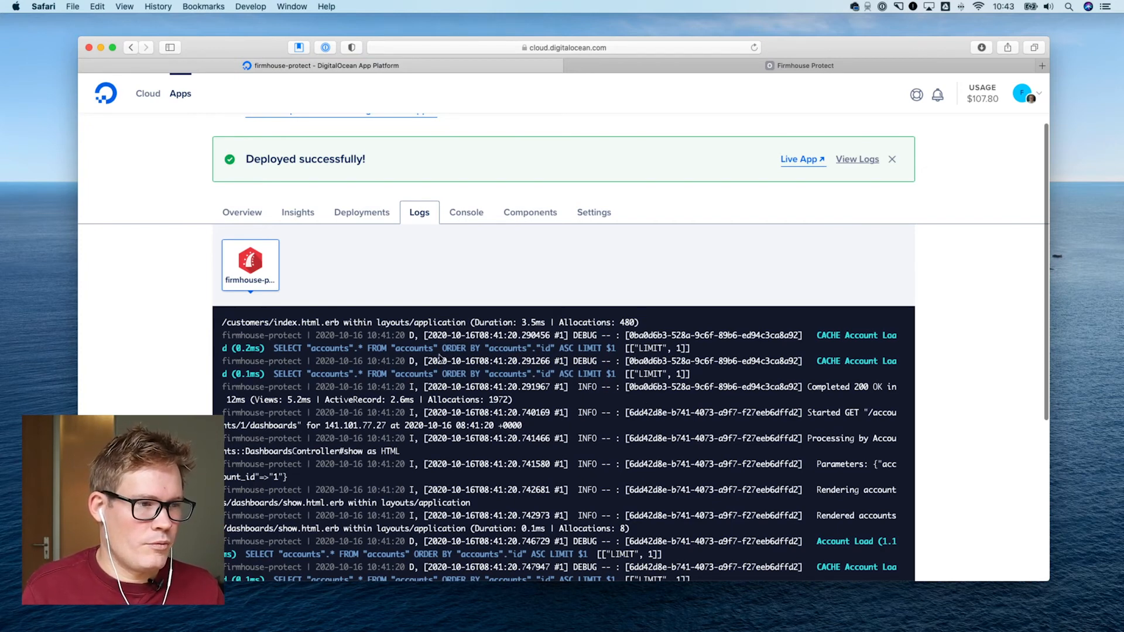
{"action": "left_click", "coordinate": [463, 215]}
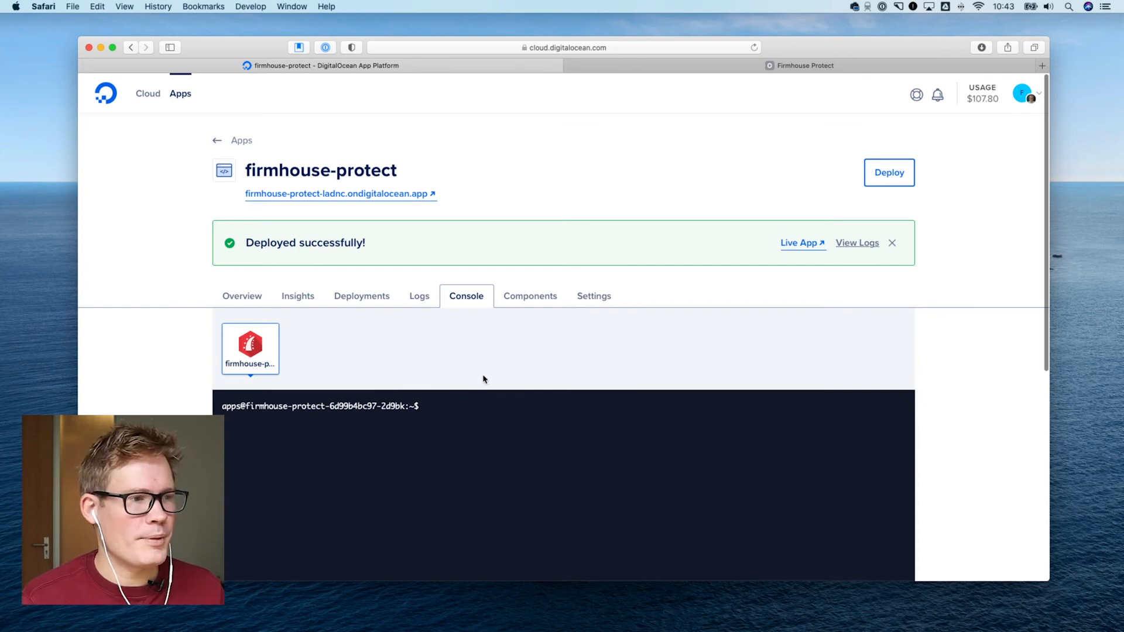
Review the firmhouse-protect component's configuration, from scaling and repo to environment variables, routes and commands
{"action": "left_click", "coordinate": [530, 295]}
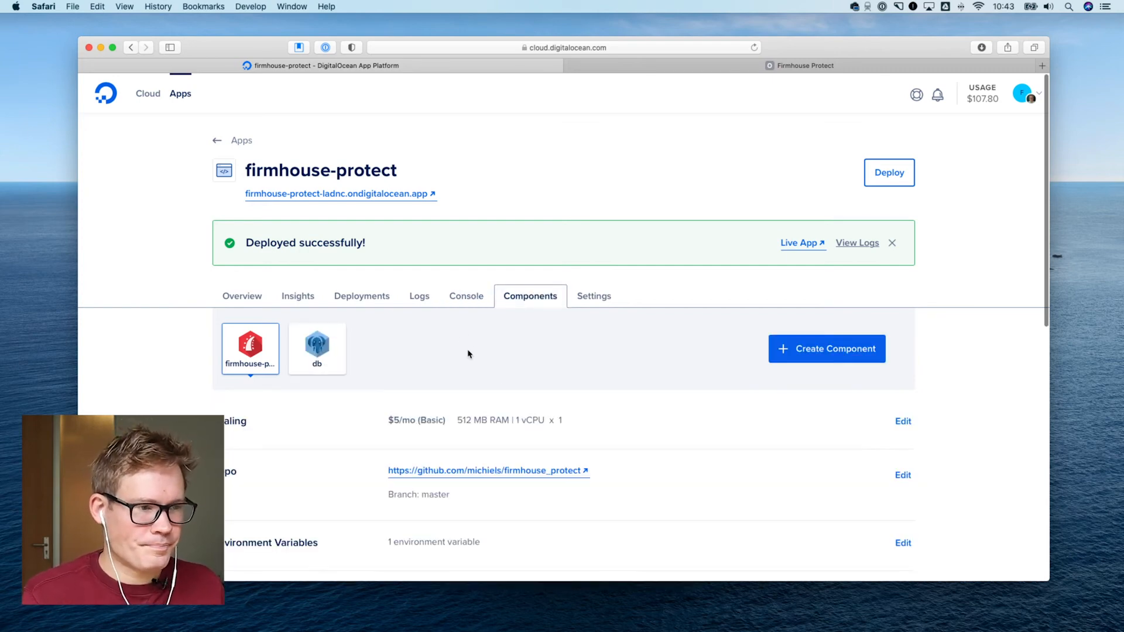
{"action": "scroll", "coordinate": [476, 347], "scroll_direction": "down", "scroll_amount": 2}
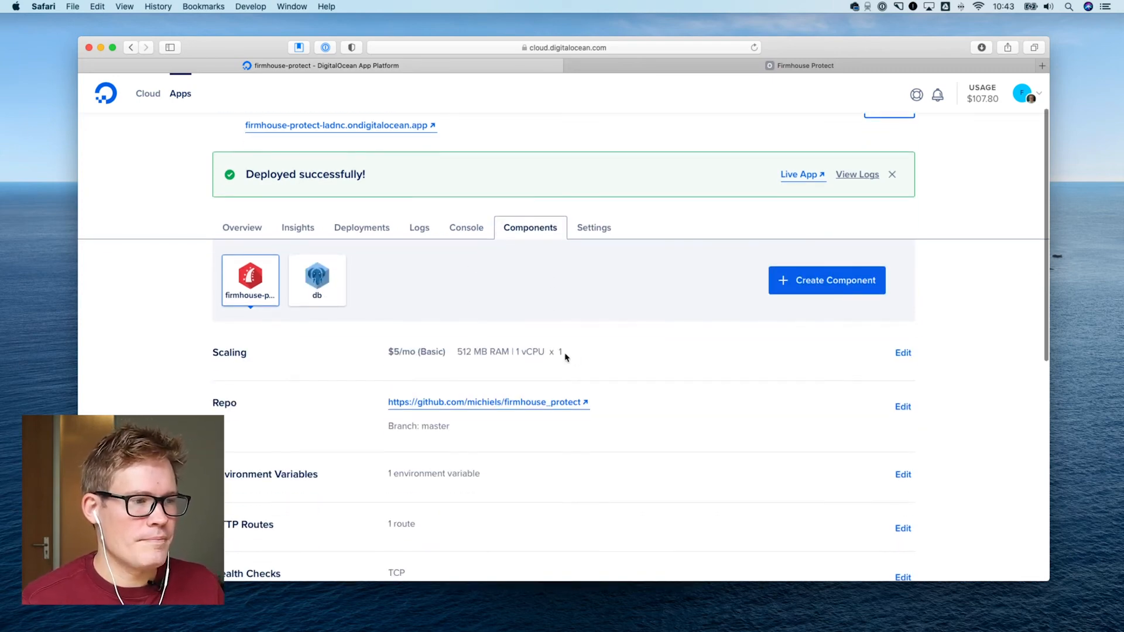
{"action": "scroll", "coordinate": [562, 357], "scroll_direction": "down", "scroll_amount": 4}
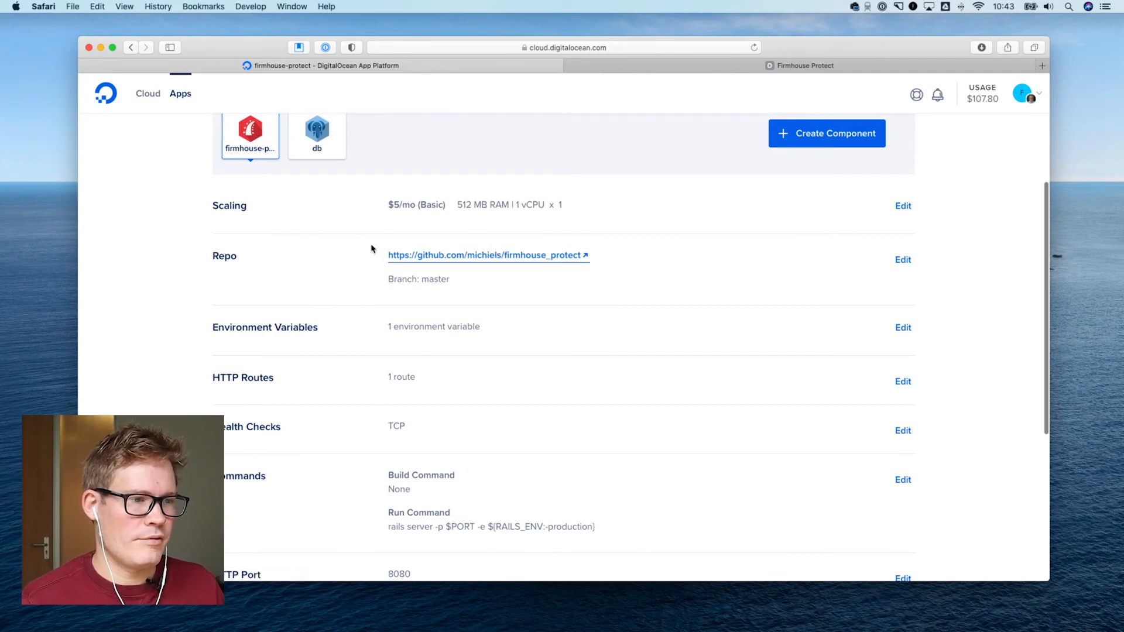
{"action": "scroll", "coordinate": [369, 243], "scroll_direction": "down", "scroll_amount": 3}
{"action": "scroll", "coordinate": [424, 243], "scroll_direction": "up", "scroll_amount": 4}
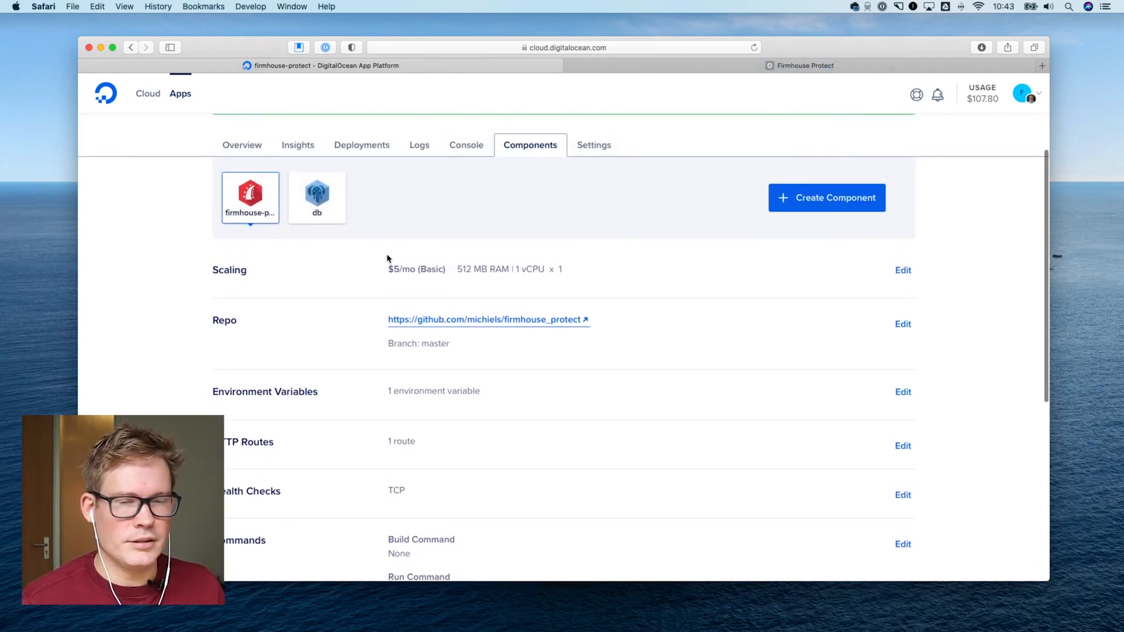
Edit the firmhouse-protect component's scaling and choose the $10/mo (Basic) size with 1 GB RAM and 1 vCPU
{"action": "left_click", "coordinate": [903, 271]}
{"action": "left_click", "coordinate": [481, 342]}
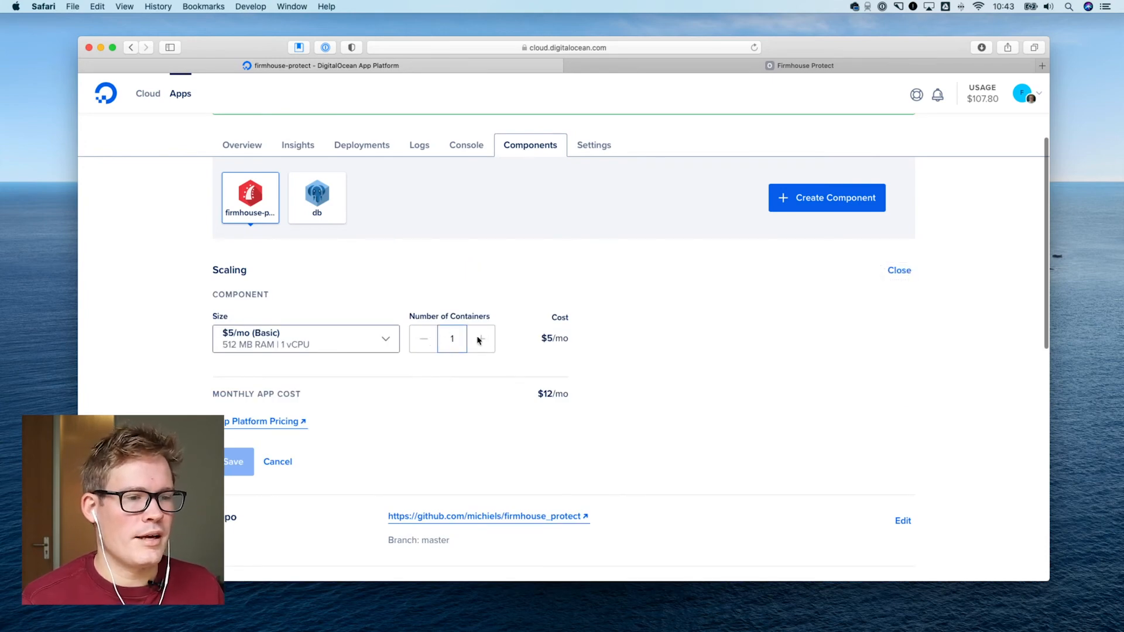
{"action": "left_click", "coordinate": [382, 340]}
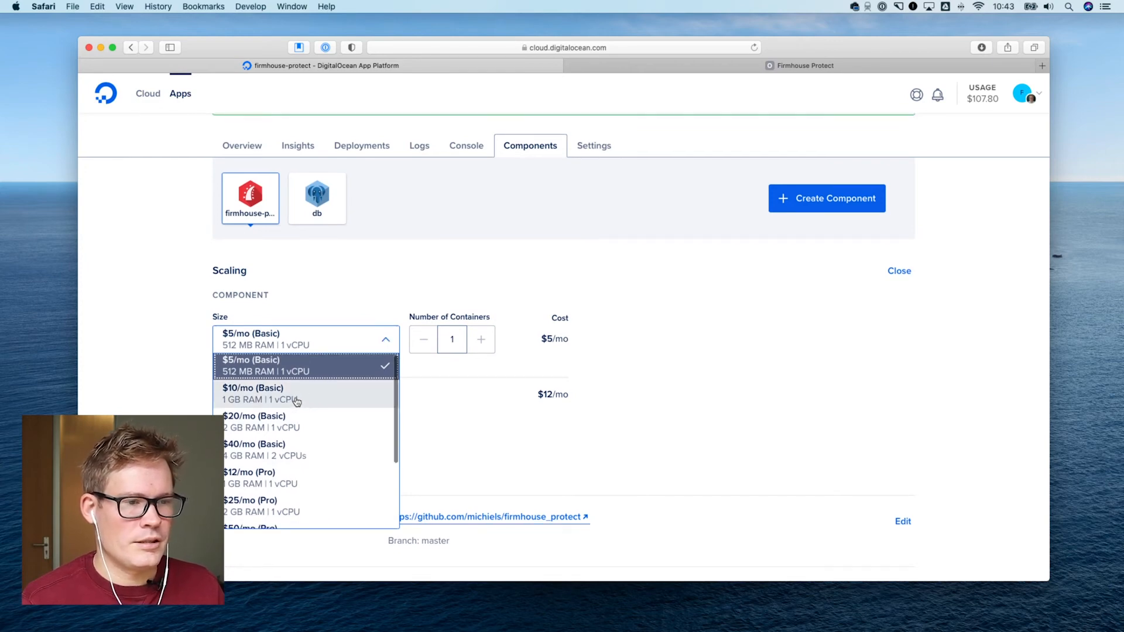
{"action": "left_click", "coordinate": [275, 404]}
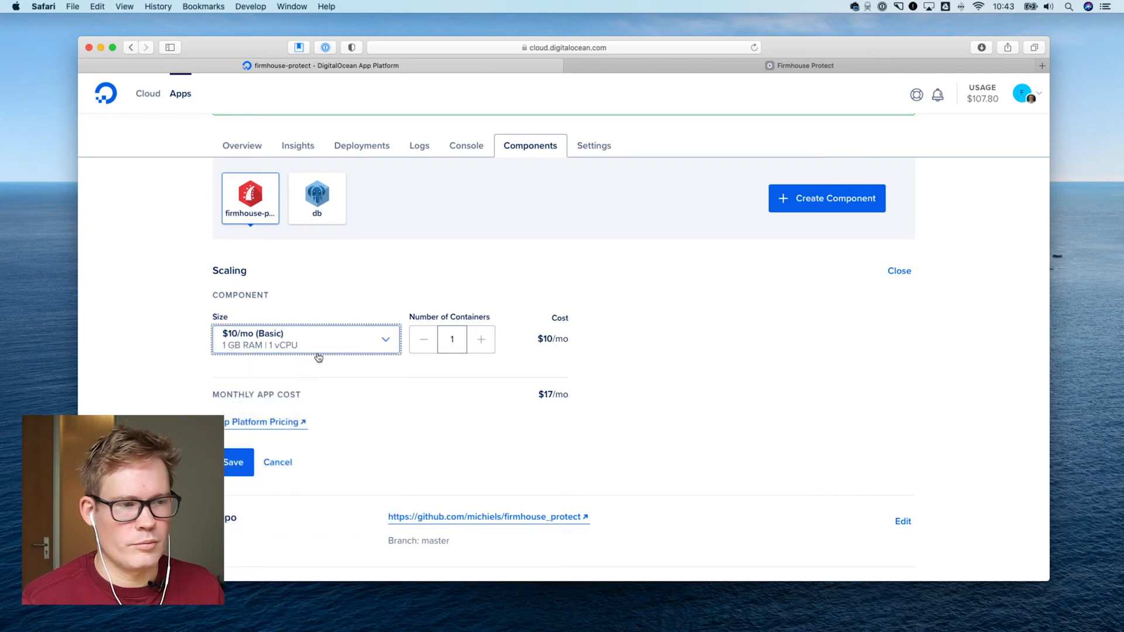
{"action": "left_click", "coordinate": [321, 350]}
{"action": "left_click", "coordinate": [464, 389]}
Try to set the firmhouse-protect component's number of containers to 2
{"action": "scroll", "coordinate": [472, 346], "scroll_direction": "down", "scroll_amount": 1}
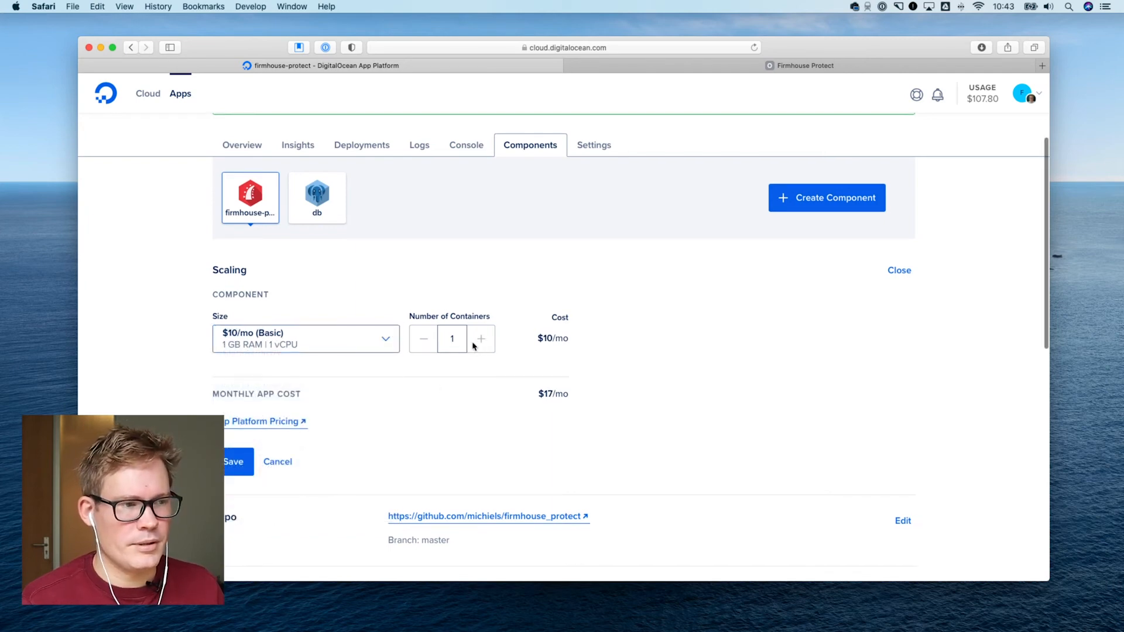
{"action": "double_click", "coordinate": [454, 343]}
{"action": "type", "text": "2"}
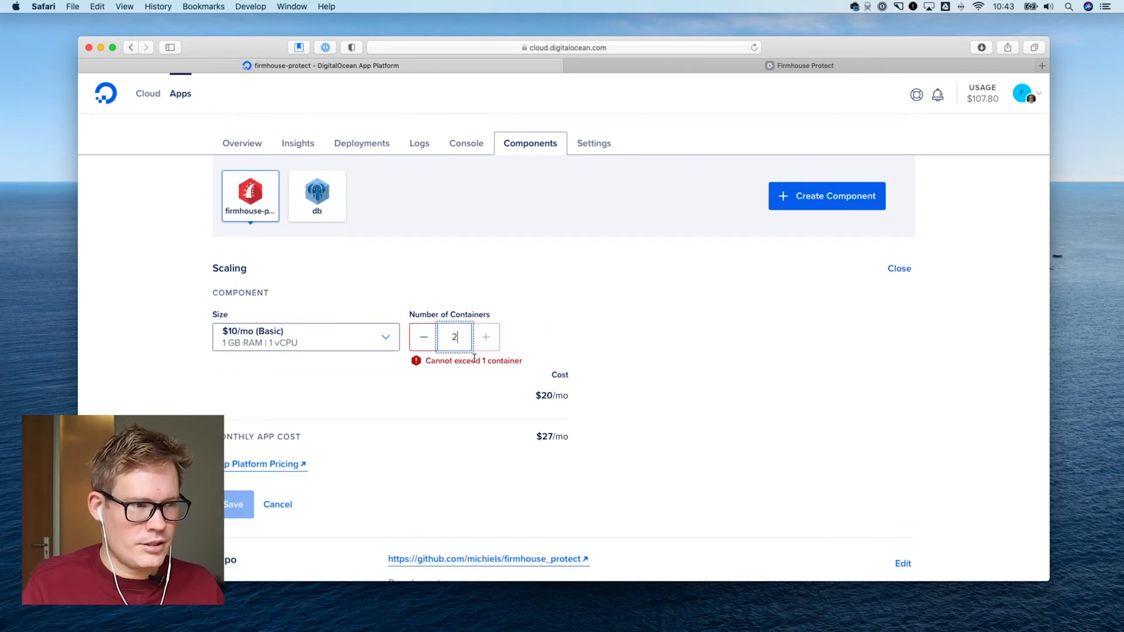
Set the firmhouse-protect component back to 1 container and the $5/mo (Basic) size with 512 MB RAM and 1 vCPU
{"action": "key", "text": "BackSpace"}
{"action": "type", "text": "1"}
{"action": "left_click", "coordinate": [352, 337]}
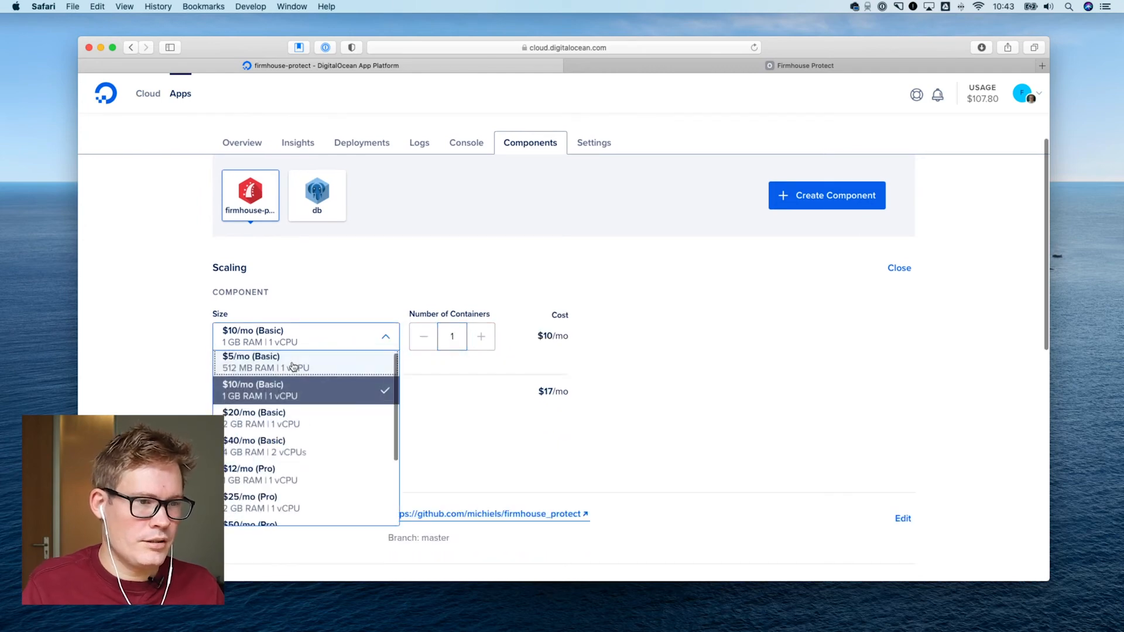
{"action": "left_click", "coordinate": [292, 361]}
{"action": "left_click", "coordinate": [439, 367]}
{"action": "scroll", "coordinate": [438, 366], "scroll_direction": "up", "scroll_amount": 1}
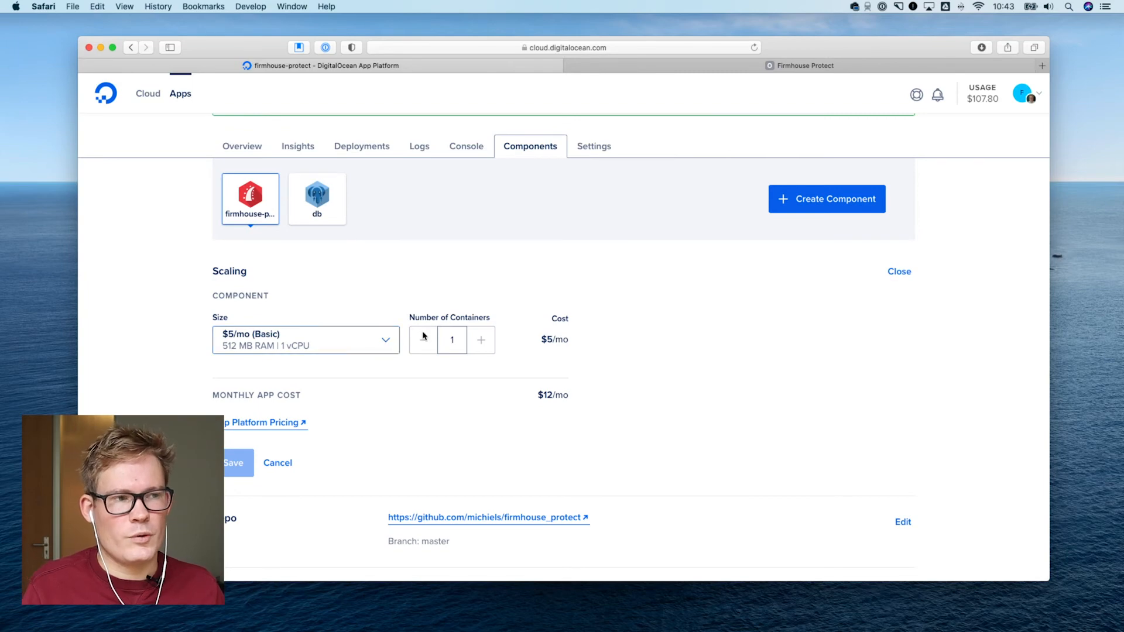
Compare the Basic and Pro sizes available for the firmhouse-protect component, keeping the $5/mo (Basic) size selected
{"action": "left_click", "coordinate": [350, 355]}
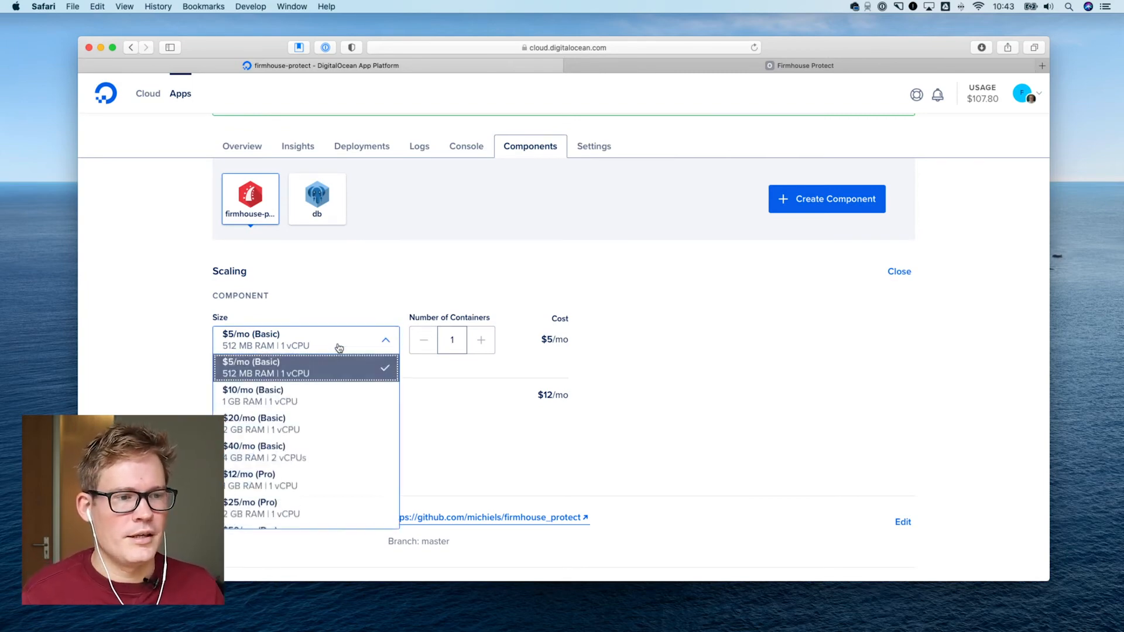
{"action": "scroll", "coordinate": [325, 422], "scroll_direction": "down", "scroll_amount": 3}
{"action": "scroll", "coordinate": [327, 402], "scroll_direction": "down", "scroll_amount": 5}
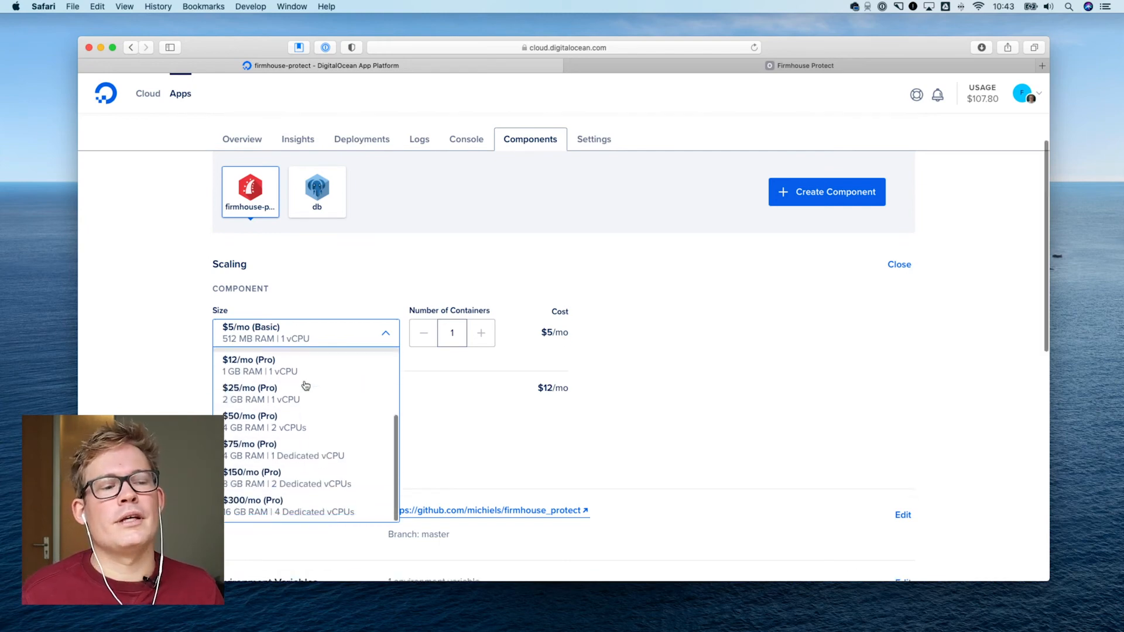
{"action": "scroll", "coordinate": [317, 332], "scroll_direction": "up", "scroll_amount": 5}
{"action": "scroll", "coordinate": [319, 326], "scroll_direction": "up", "scroll_amount": 2}
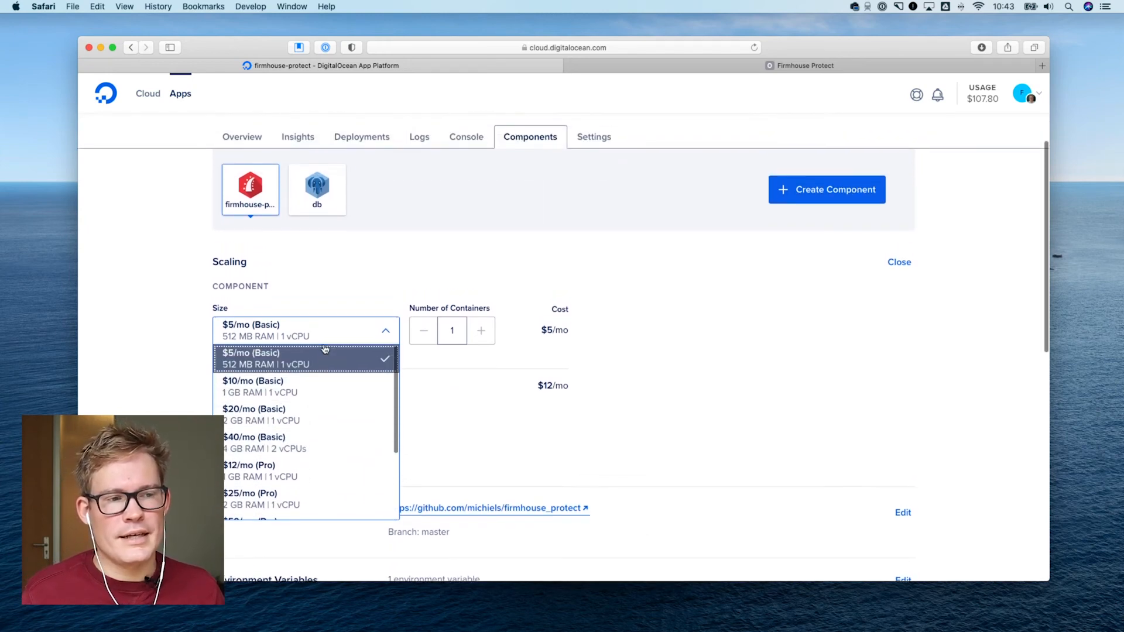
{"action": "left_click", "coordinate": [276, 333]}
{"action": "left_click", "coordinate": [181, 298]}
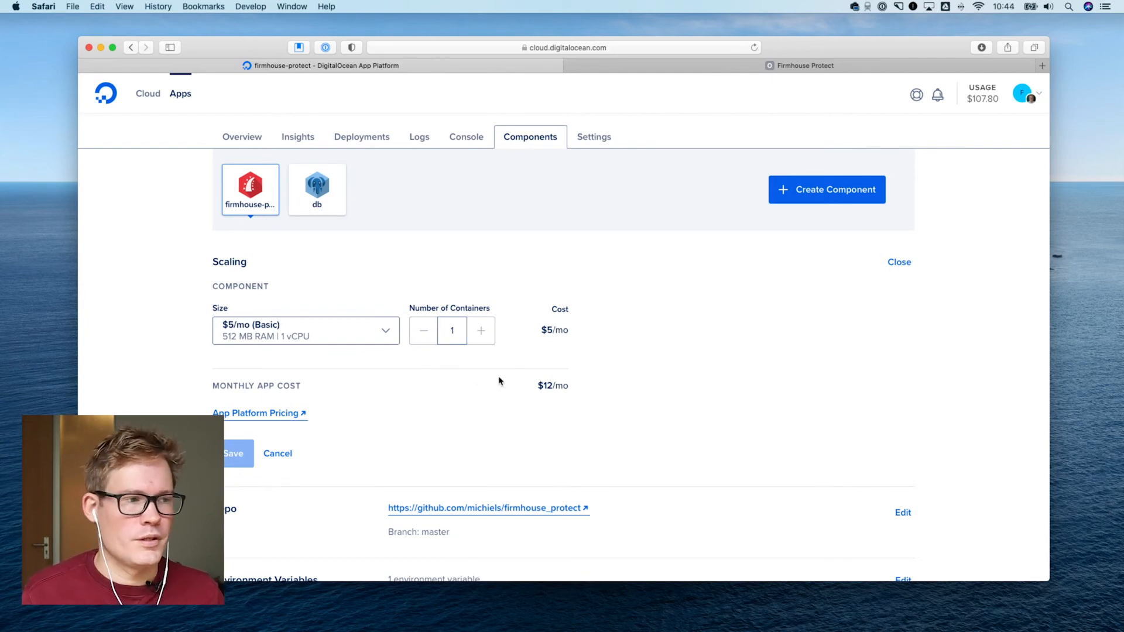
{"action": "scroll", "coordinate": [587, 380], "scroll_direction": "down", "scroll_amount": 5}
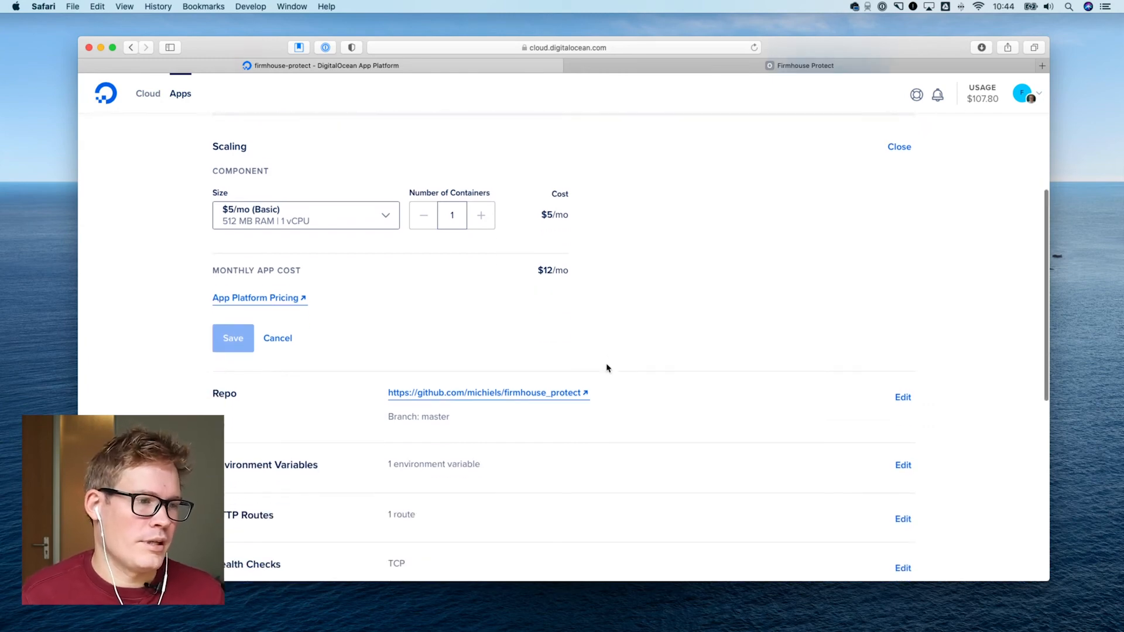
{"action": "left_click", "coordinate": [349, 195]}
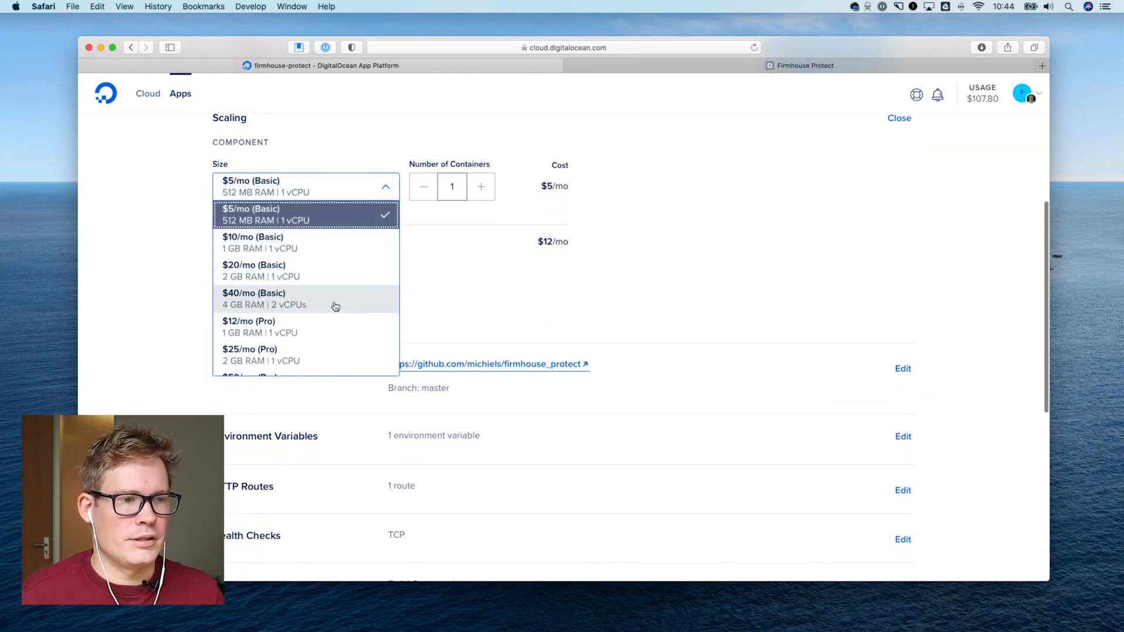
{"action": "left_click", "coordinate": [367, 213]}
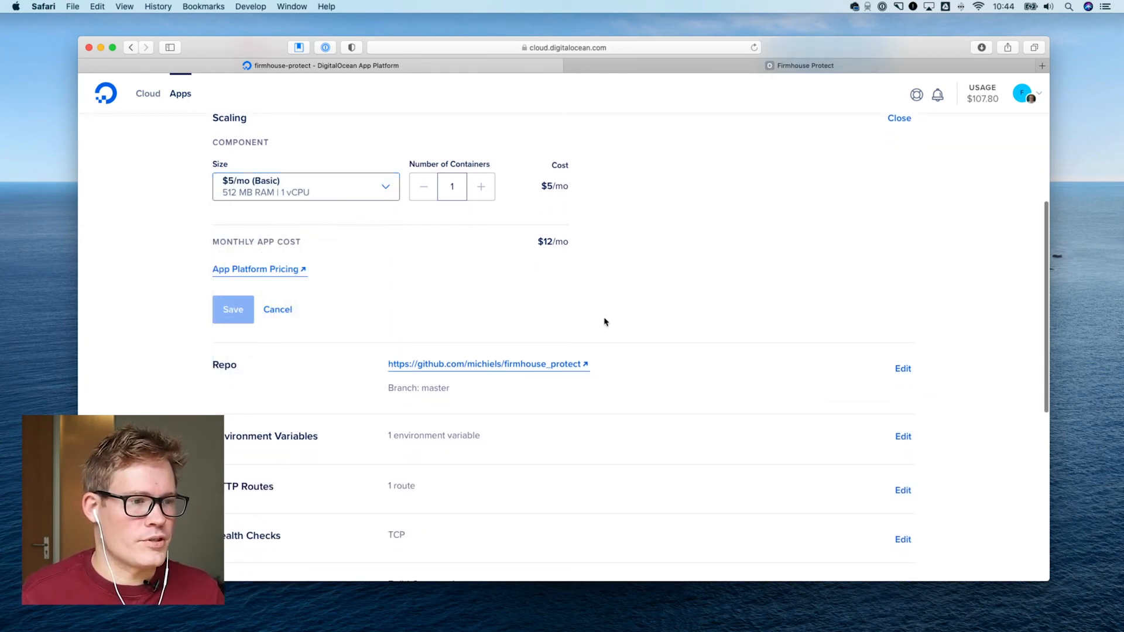
Open the firmhouse-protect component's environment variables and highlight the db. reference in the DATABASE_URL value
{"action": "scroll", "coordinate": [605, 322], "scroll_direction": "down", "scroll_amount": 4}
{"action": "scroll", "coordinate": [605, 322], "scroll_direction": "down", "scroll_amount": 4}
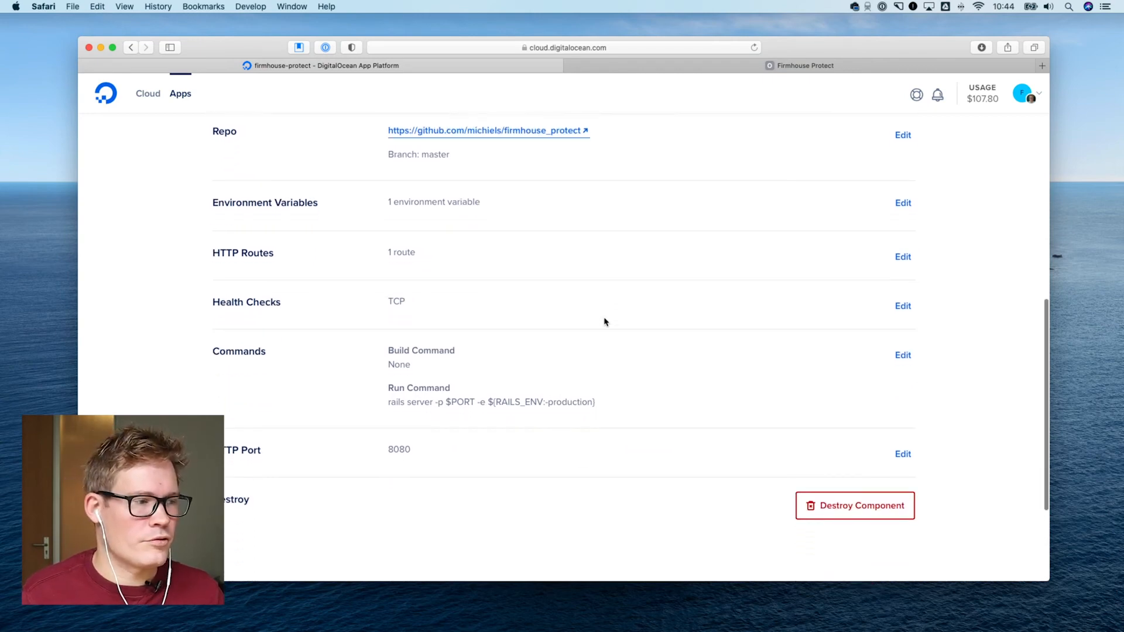
{"action": "scroll", "coordinate": [604, 322], "scroll_direction": "up", "scroll_amount": 8}
{"action": "scroll", "coordinate": [604, 322], "scroll_direction": "up", "scroll_amount": 5}
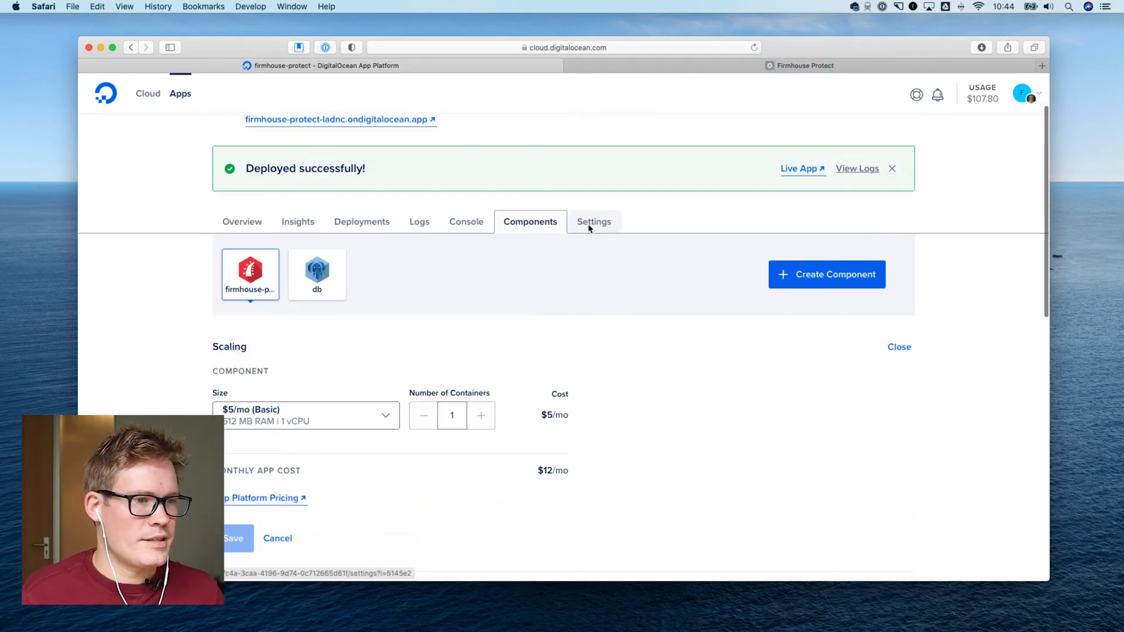
{"action": "scroll", "coordinate": [613, 282], "scroll_direction": "down", "scroll_amount": 8}
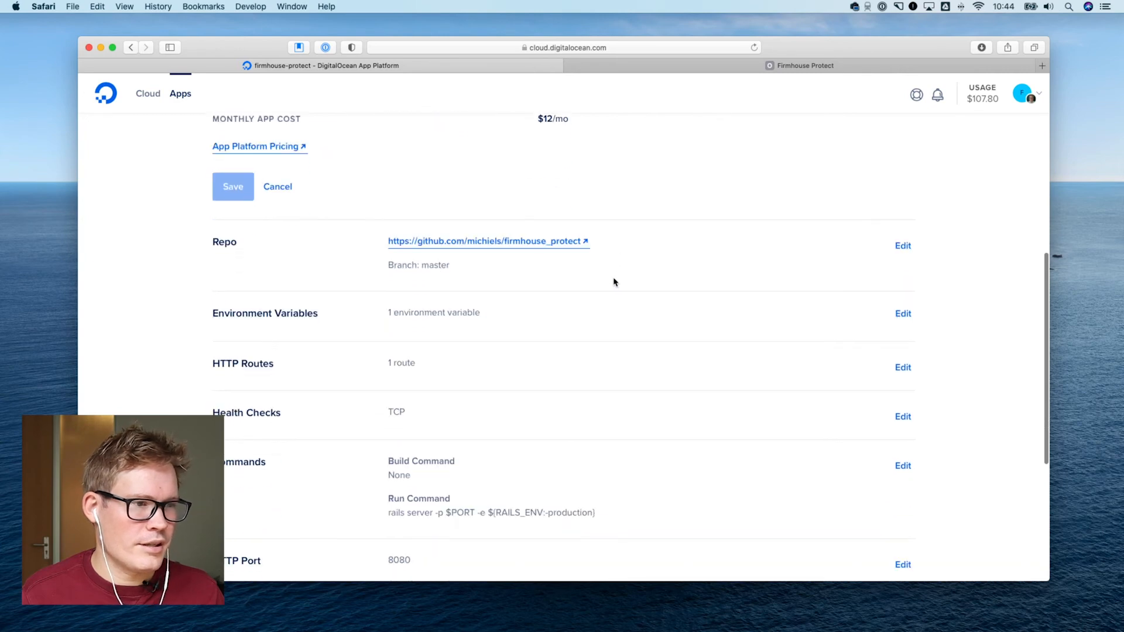
{"action": "scroll", "coordinate": [612, 284], "scroll_direction": "down", "scroll_amount": 2}
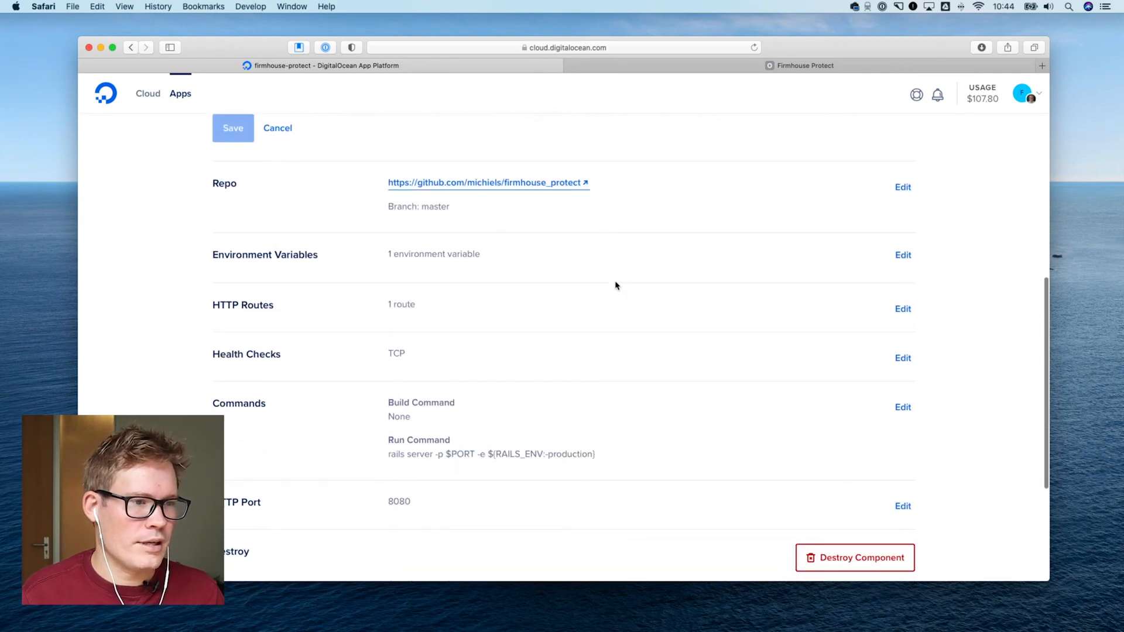
{"action": "left_click", "coordinate": [899, 258]}
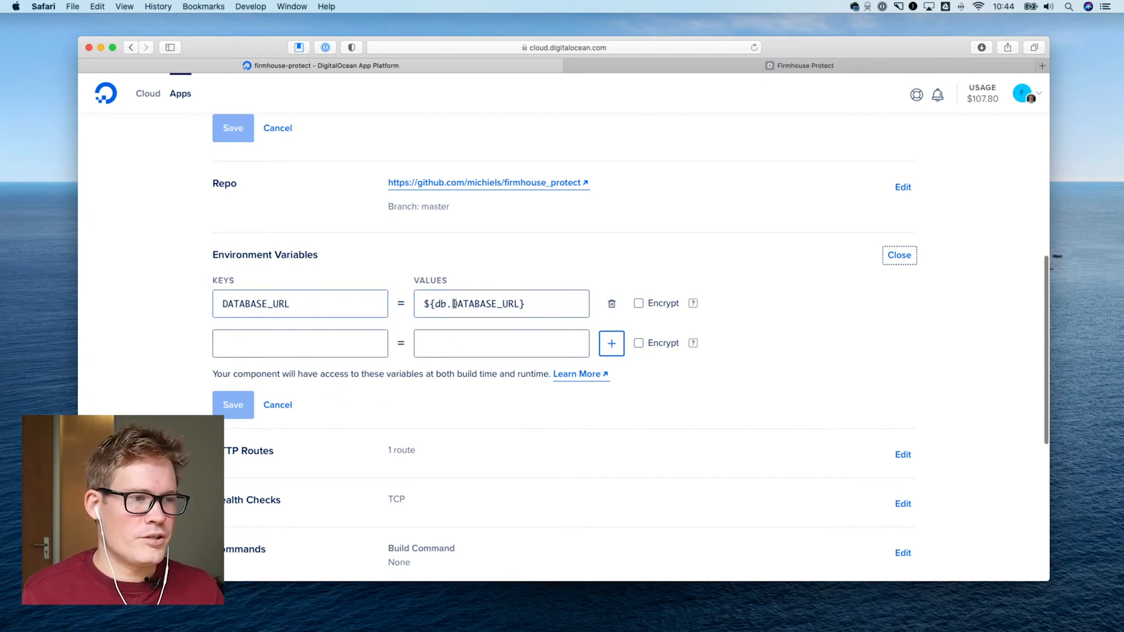
{"action": "left_click_drag", "start_coordinate": [421, 306], "coordinate": [452, 305]}
{"action": "left_click", "coordinate": [527, 305]}
{"action": "left_click", "coordinate": [486, 279]}
{"action": "scroll", "coordinate": [459, 318], "scroll_direction": "down", "scroll_amount": 1}
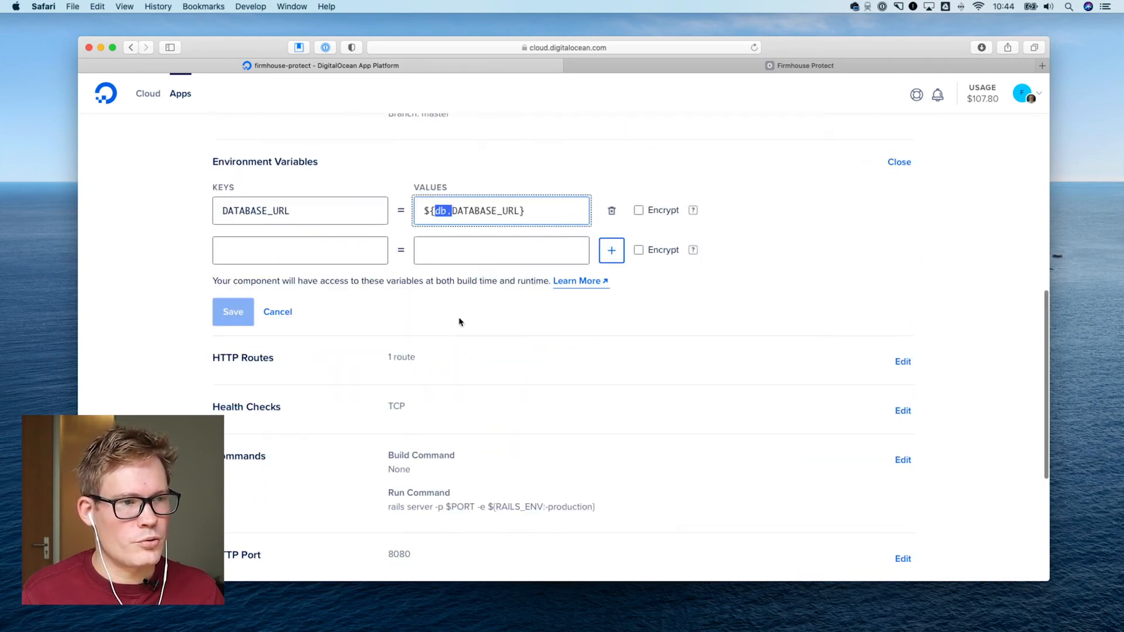
Relate the DATABASE_URL reference to the app's db component, then cancel editing the environment variables
{"action": "scroll", "coordinate": [410, 313], "scroll_direction": "up", "scroll_amount": 6}
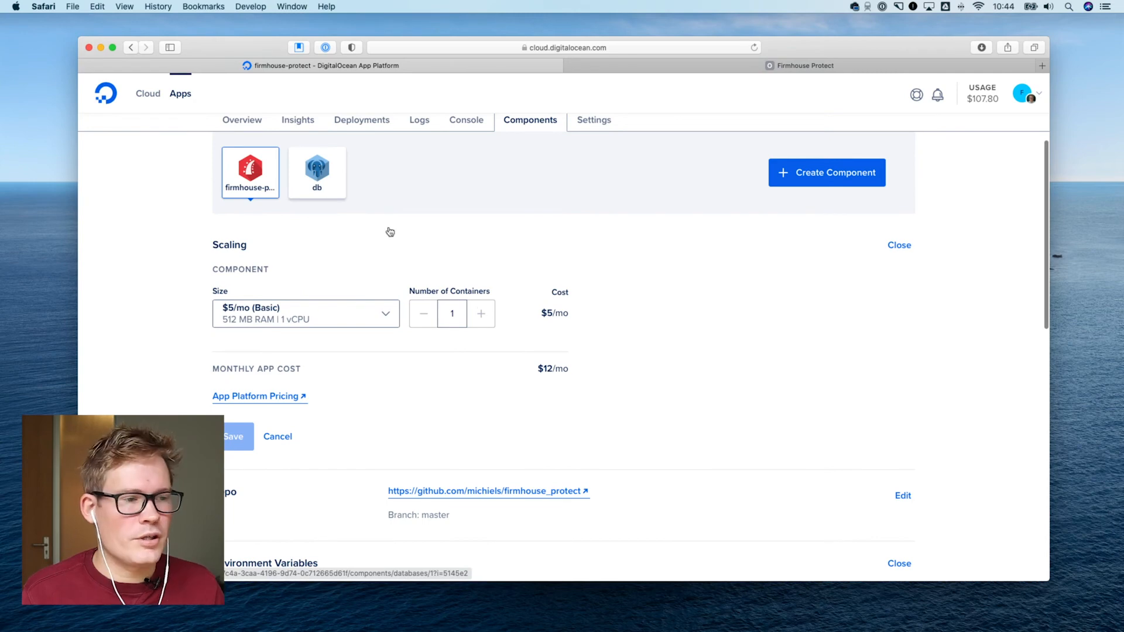
{"action": "scroll", "coordinate": [388, 231], "scroll_direction": "down", "scroll_amount": 4}
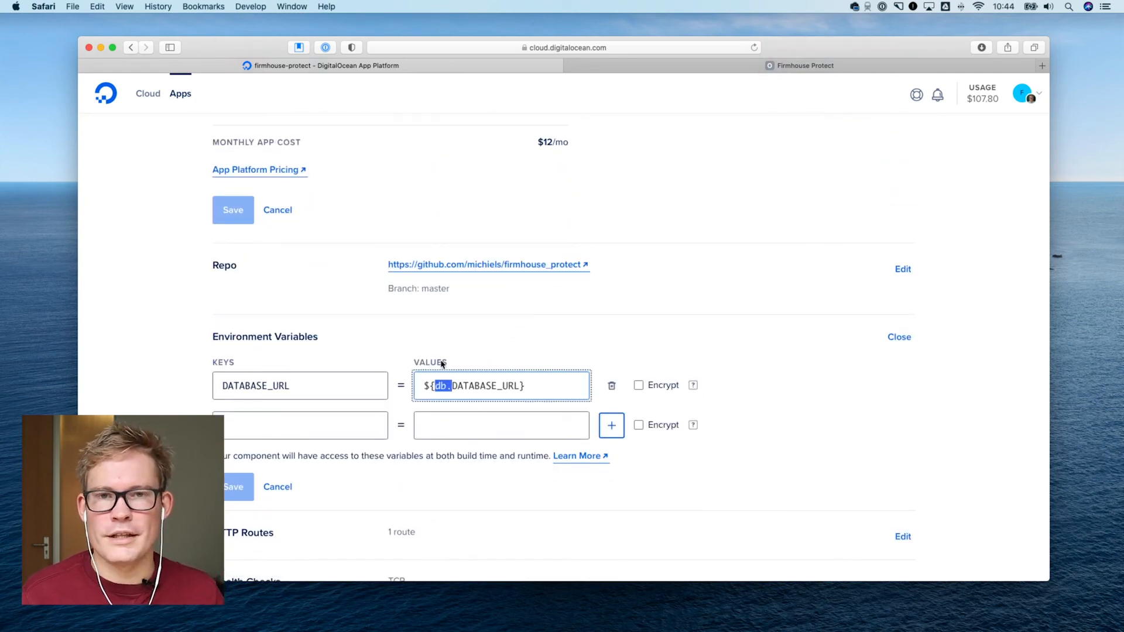
{"action": "left_click", "coordinate": [467, 365]}
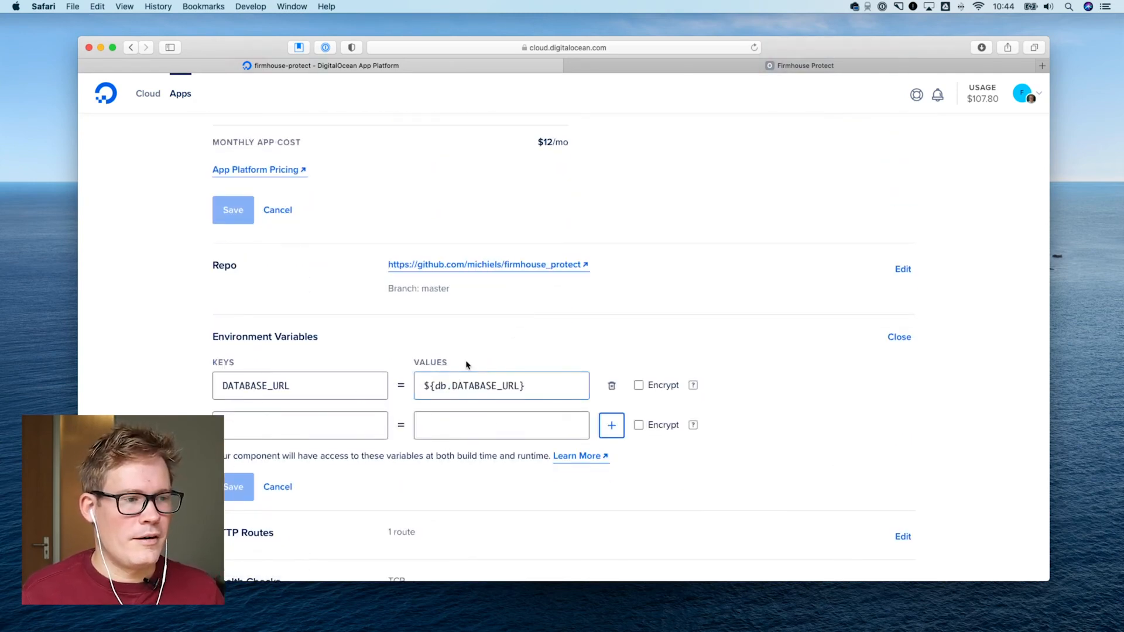
{"action": "scroll", "coordinate": [446, 373], "scroll_direction": "up", "scroll_amount": 7}
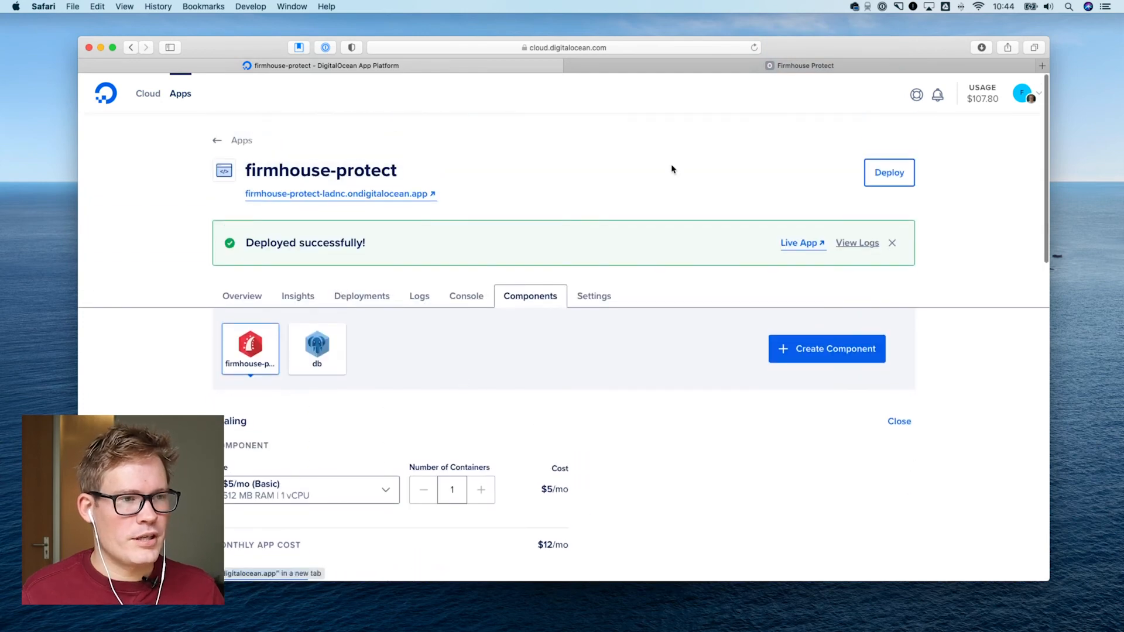
{"action": "scroll", "coordinate": [438, 266], "scroll_direction": "down", "scroll_amount": 7}
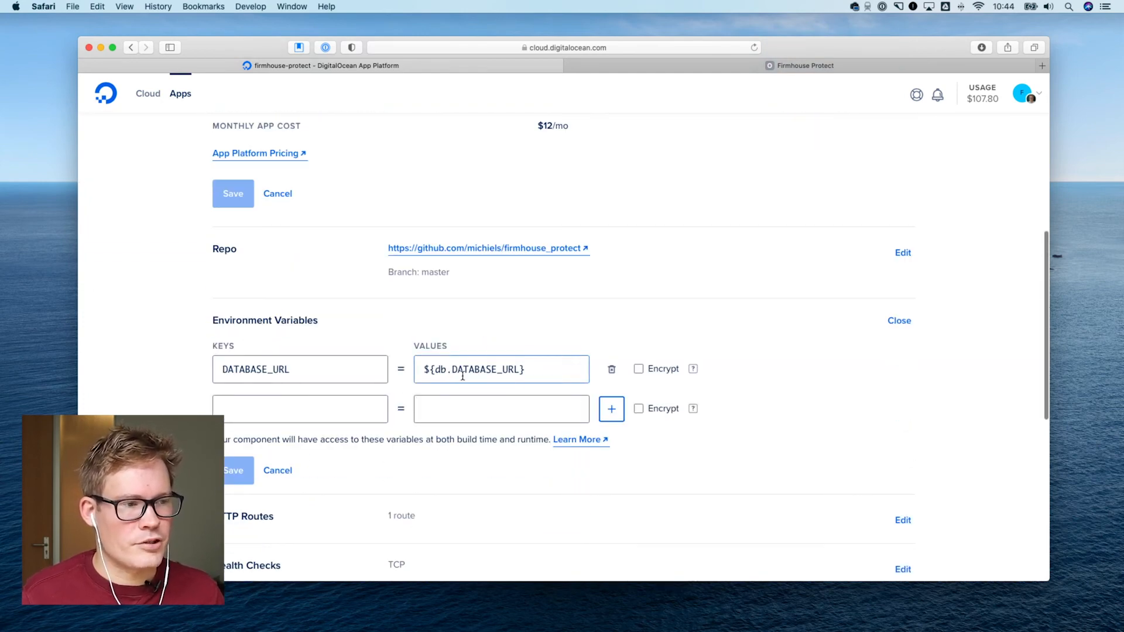
{"action": "mouse_move", "coordinate": [436, 370]}
{"action": "left_mouse_down"}
{"action": "mouse_move", "coordinate": [520, 370]}
{"action": "mouse_move", "coordinate": [437, 369]}
{"action": "left_mouse_up"}
{"action": "scroll", "coordinate": [459, 369], "scroll_direction": "down", "scroll_amount": 2}
{"action": "scroll", "coordinate": [465, 372], "scroll_direction": "down", "scroll_amount": 1}
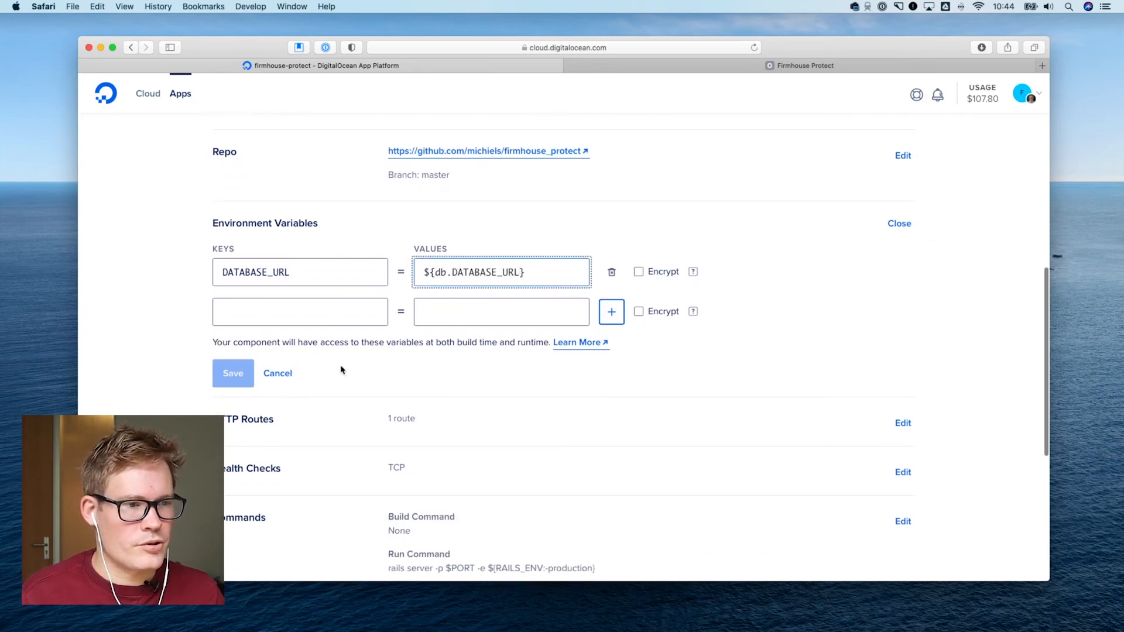
{"action": "left_click", "coordinate": [279, 375]}
Examine the component's run command and its HTTP and TCP health check options, closing the health checks without saving
{"action": "scroll", "coordinate": [494, 368], "scroll_direction": "up", "scroll_amount": 3}
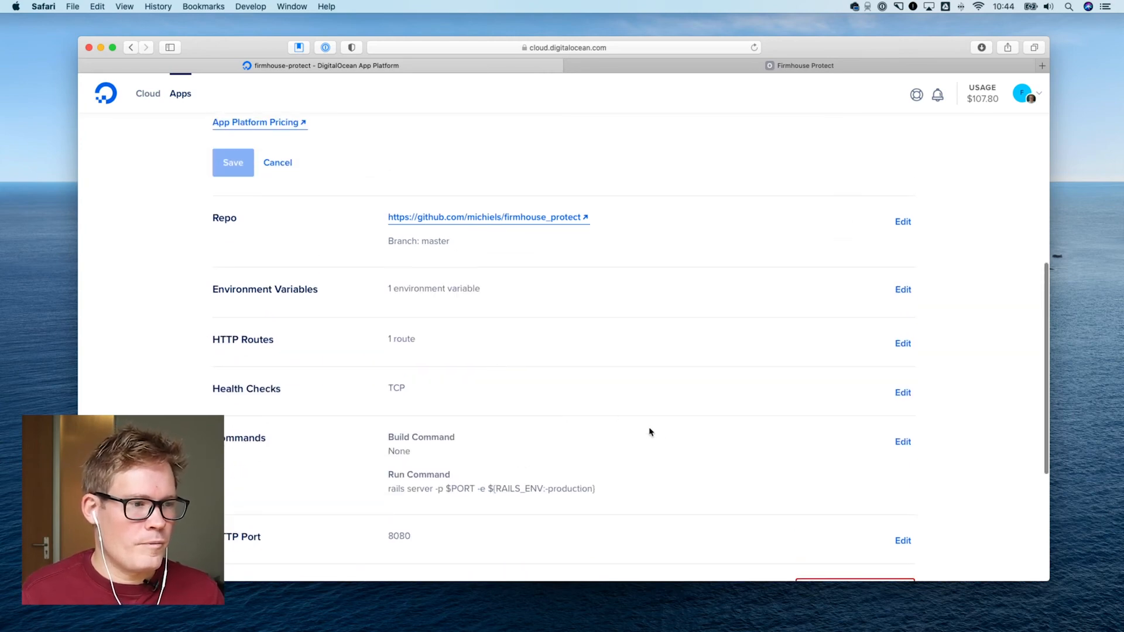
{"action": "scroll", "coordinate": [650, 430], "scroll_direction": "down", "scroll_amount": 2}
{"action": "left_click_drag", "start_coordinate": [404, 446], "coordinate": [549, 449]}
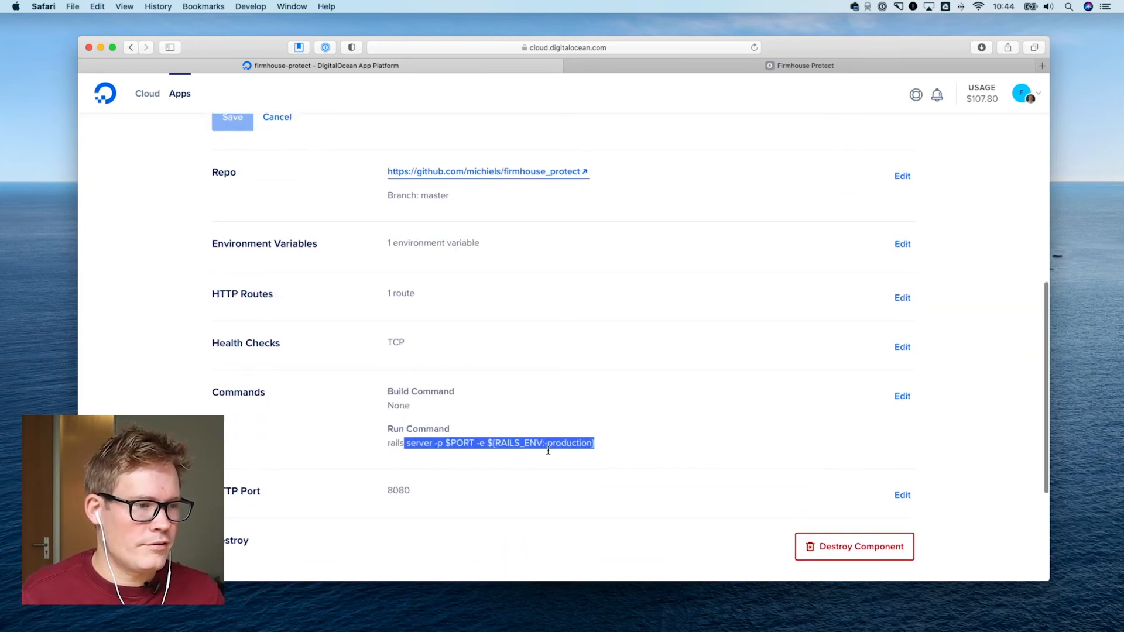
{"action": "left_click", "coordinate": [536, 449]}
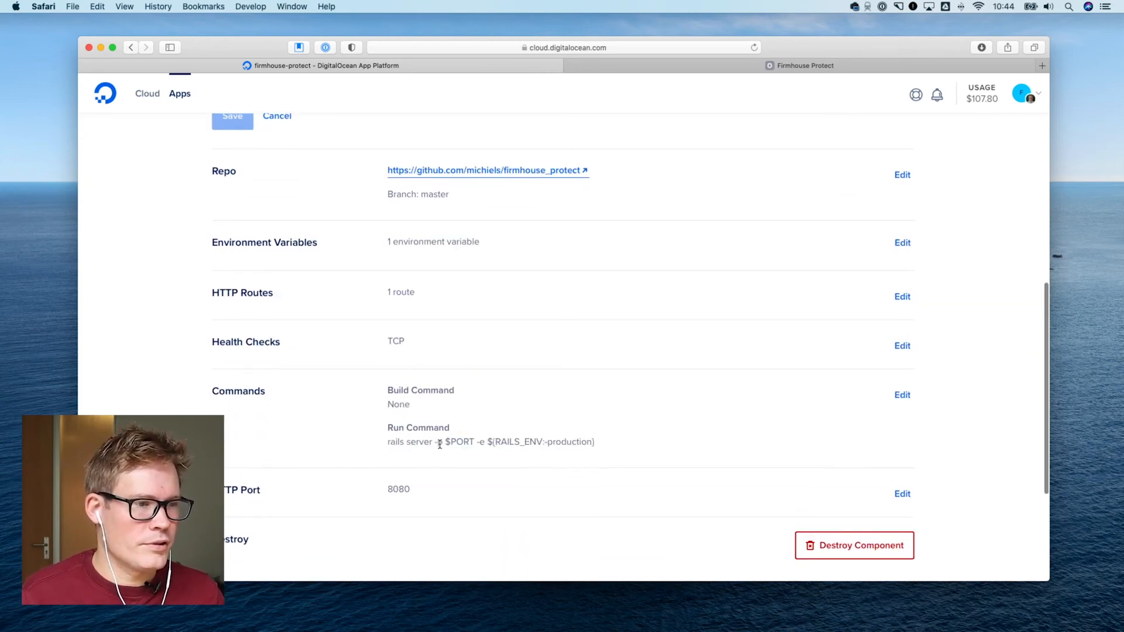
{"action": "left_click", "coordinate": [901, 346]}
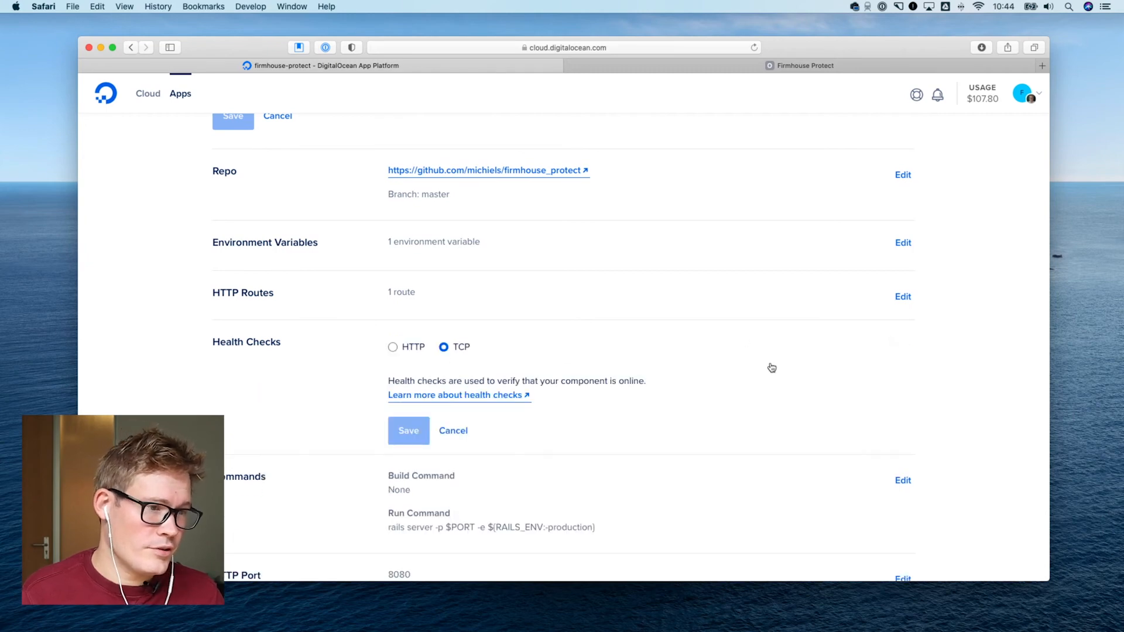
{"action": "left_click", "coordinate": [453, 430]}
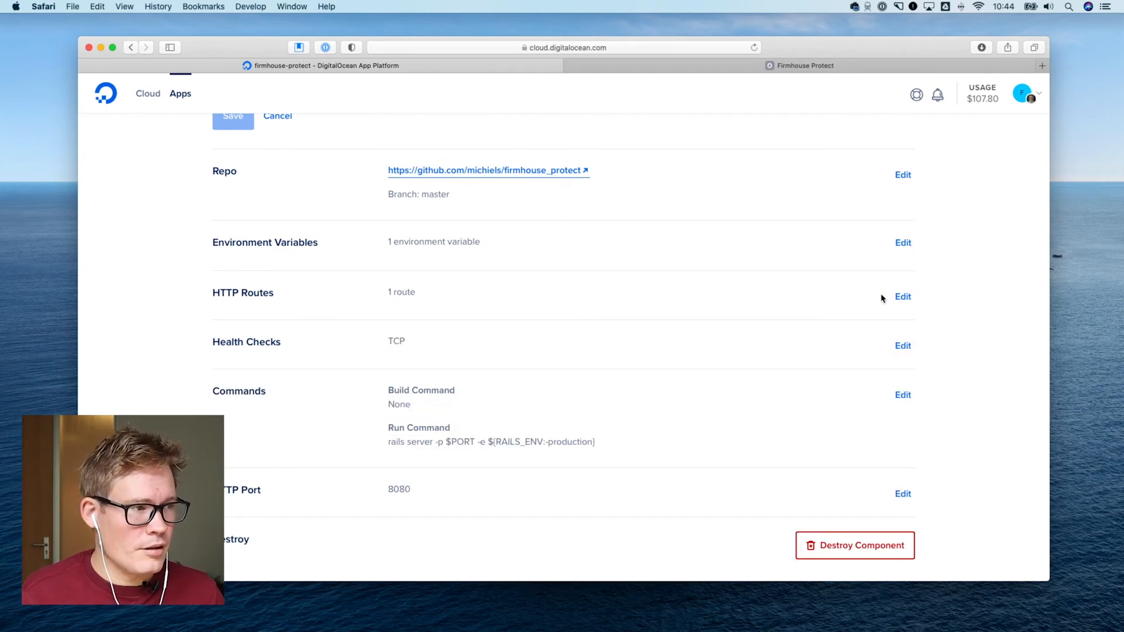
Inspect the path on which the firmhouse-protect component listens under HTTP Routes, then cancel editing
{"action": "left_click", "coordinate": [902, 296]}
{"action": "left_click", "coordinate": [460, 420]}
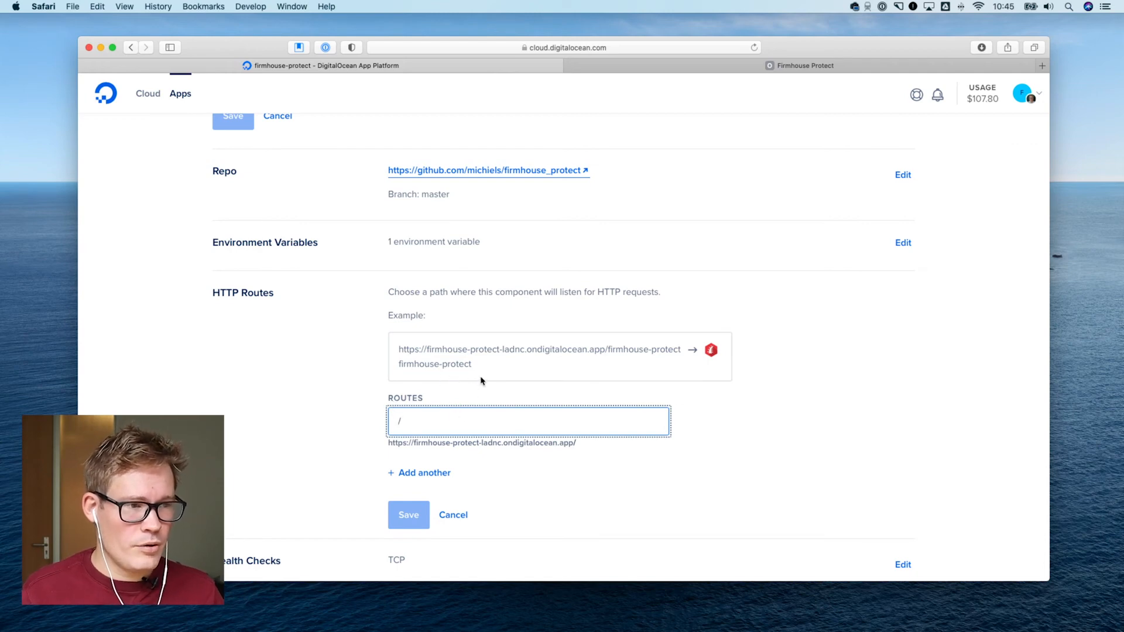
{"action": "scroll", "coordinate": [375, 405], "scroll_direction": "down", "scroll_amount": 1}
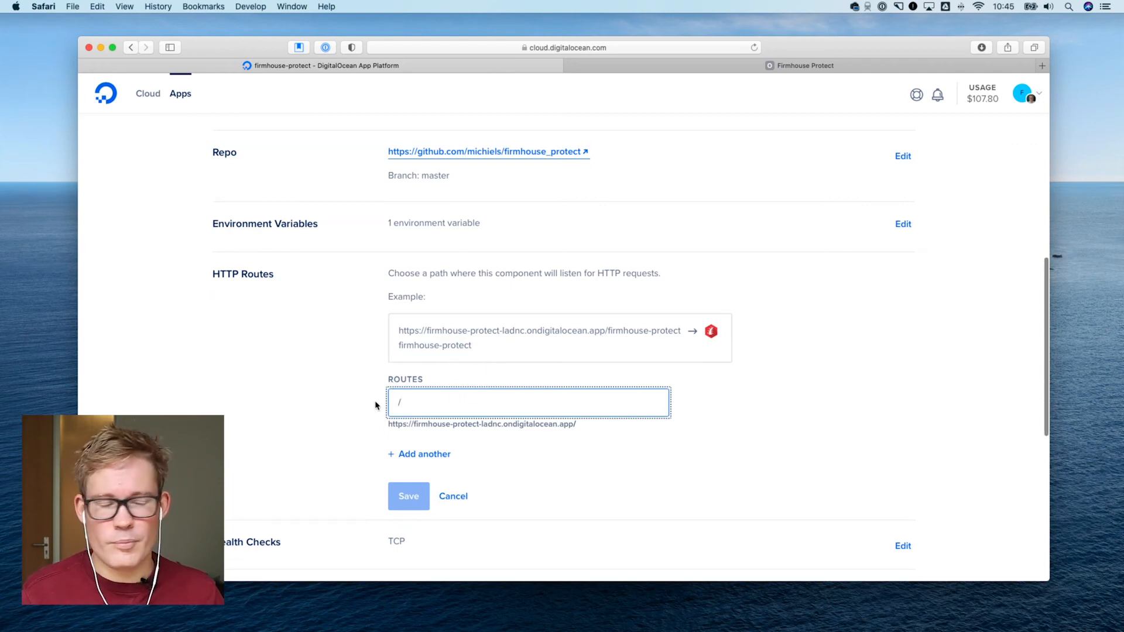
{"action": "scroll", "coordinate": [505, 333], "scroll_direction": "down", "scroll_amount": 2}
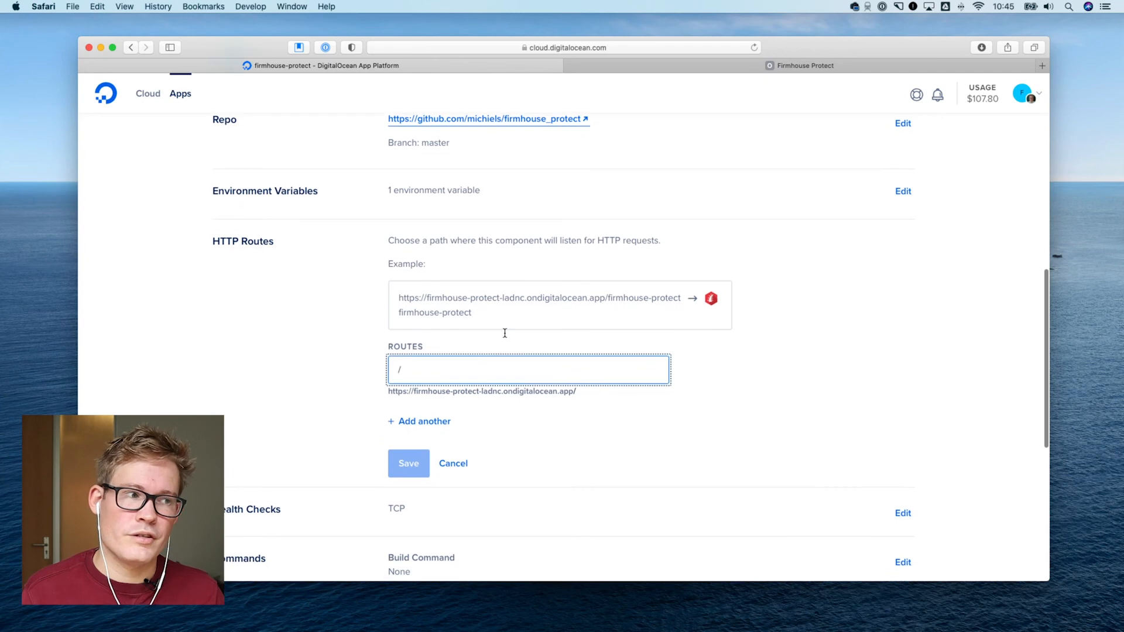
{"action": "left_click", "coordinate": [453, 463]}
Review the firmhouse-protect app's settings and check the autodeploy option in its Deploy Settings, cancelling without changes
{"action": "scroll", "coordinate": [456, 421], "scroll_direction": "up", "scroll_amount": 5}
{"action": "scroll", "coordinate": [459, 398], "scroll_direction": "up", "scroll_amount": 5}
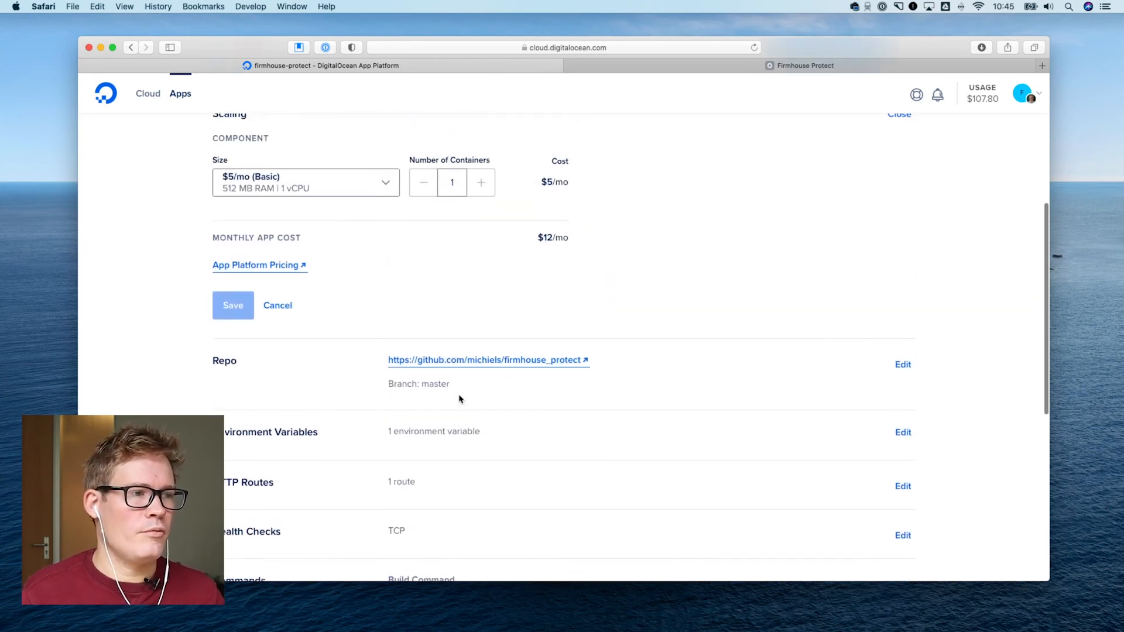
{"action": "left_click", "coordinate": [595, 170]}
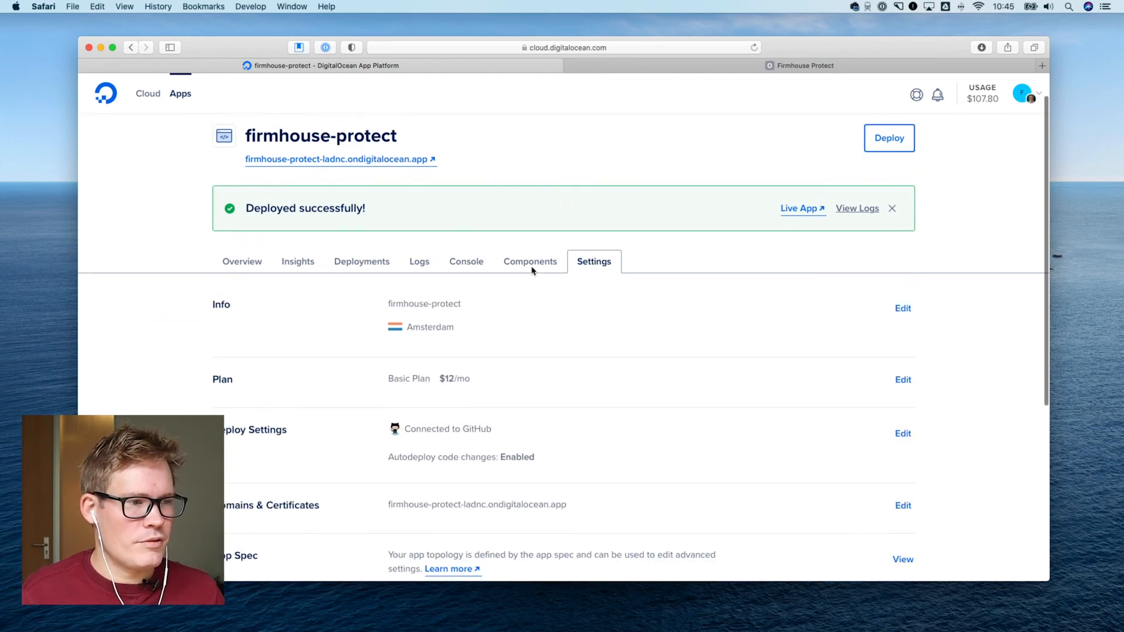
{"action": "scroll", "coordinate": [530, 273], "scroll_direction": "down", "scroll_amount": 5}
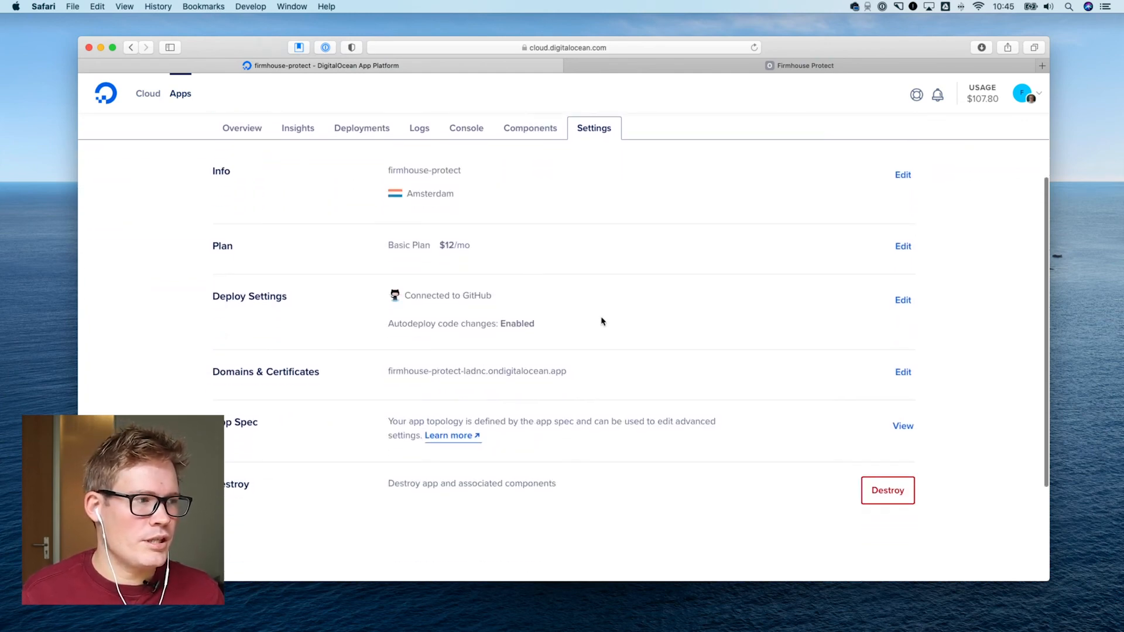
{"action": "left_click", "coordinate": [904, 300]}
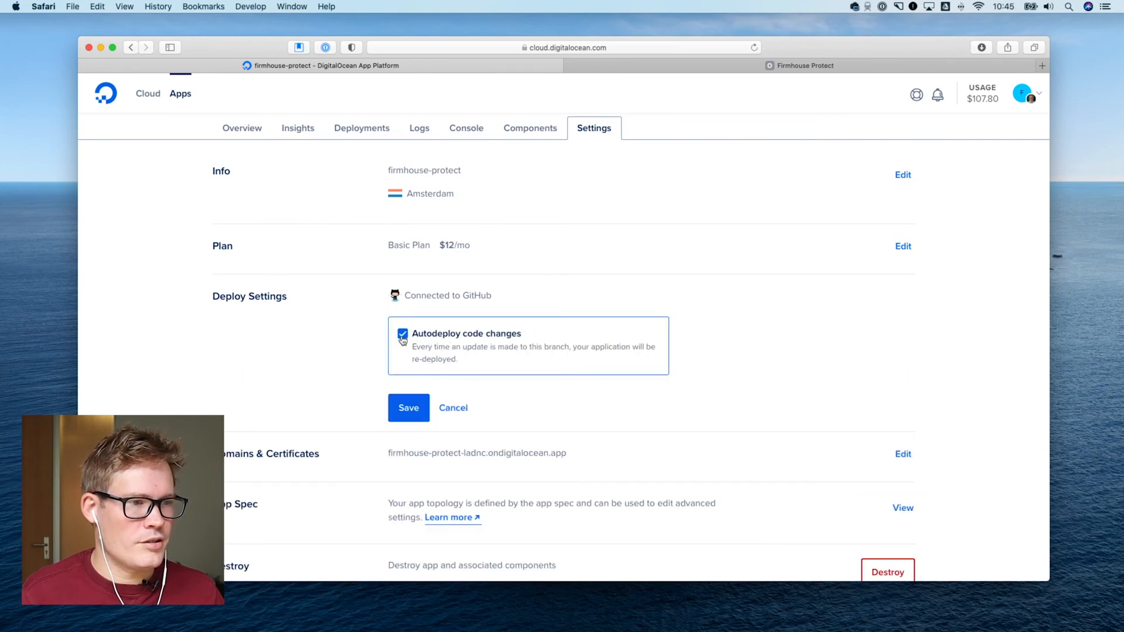
{"action": "left_click", "coordinate": [445, 405]}
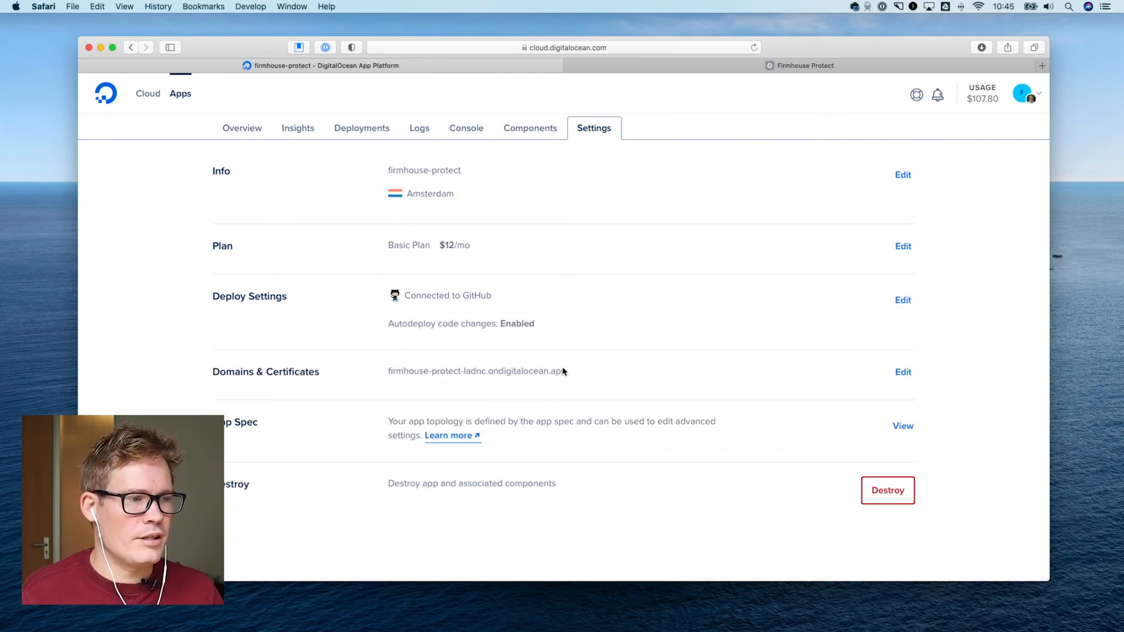
Disable Autodeploy code changes in the firmhouse-protect app's Deploy Settings and save the change
{"action": "left_click", "coordinate": [909, 306]}
{"action": "left_click", "coordinate": [462, 351]}
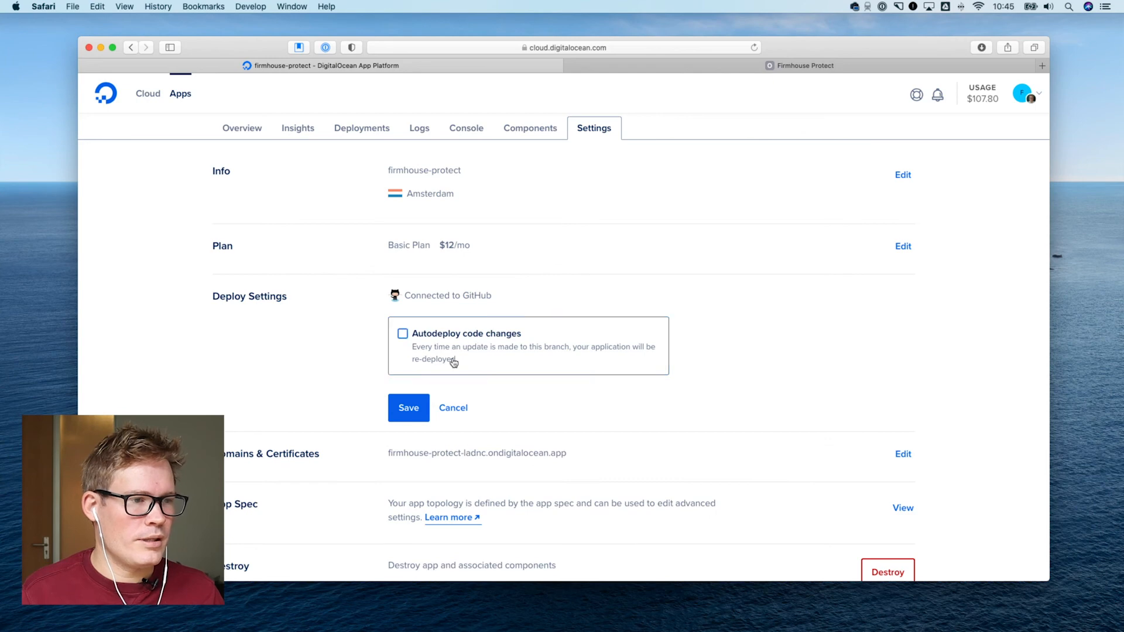
{"action": "left_click", "coordinate": [408, 409]}
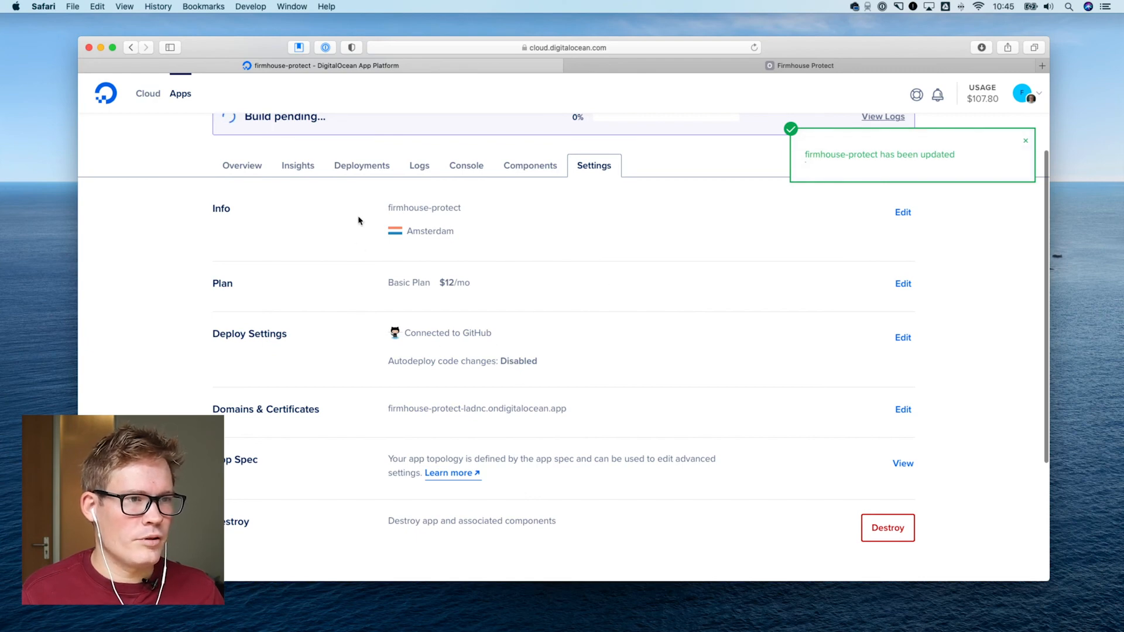
Check the build progress and deployment history of firmhouse-protect, and trigger a manual deployment
{"action": "scroll", "coordinate": [381, 217], "scroll_direction": "up", "scroll_amount": 4}
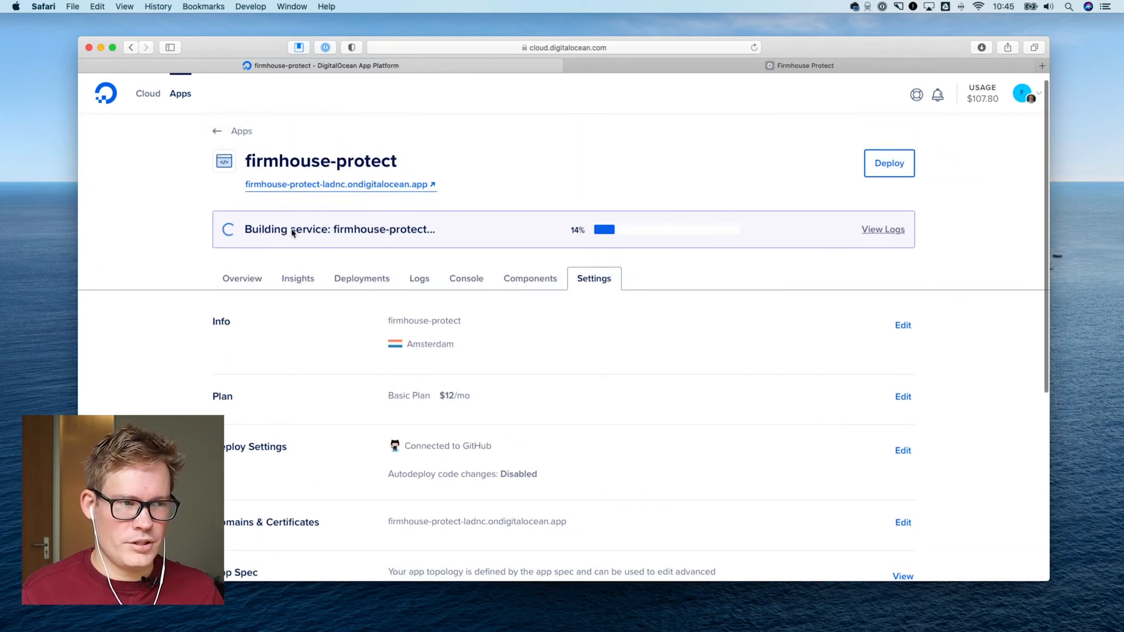
{"action": "left_click_drag", "start_coordinate": [291, 229], "coordinate": [398, 228]}
{"action": "left_click", "coordinate": [397, 227]}
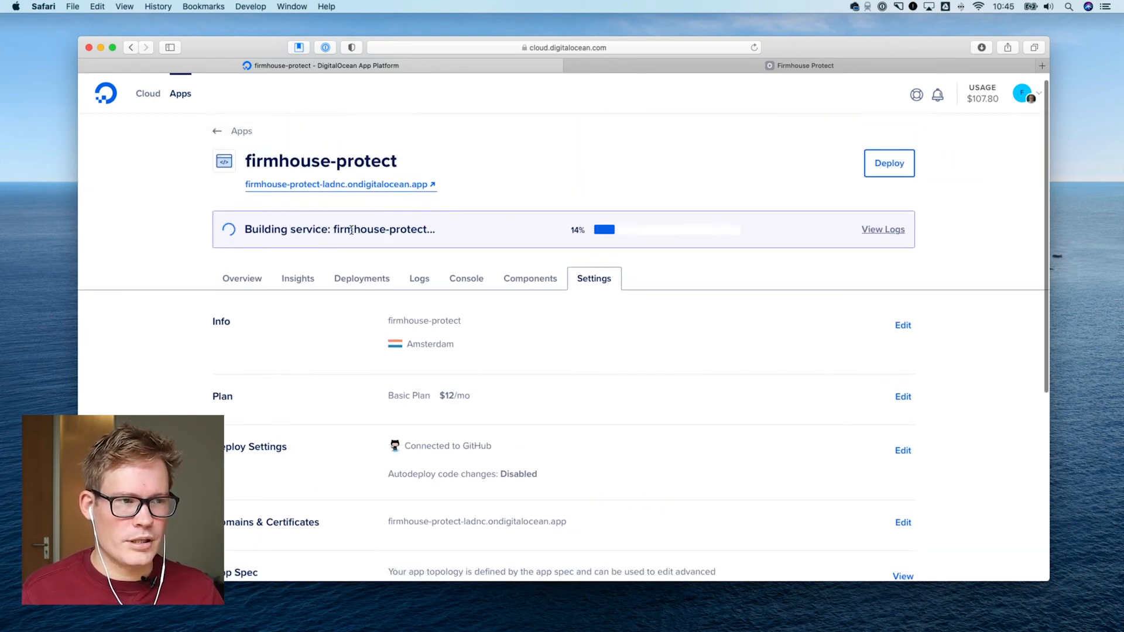
{"action": "left_click", "coordinate": [368, 277]}
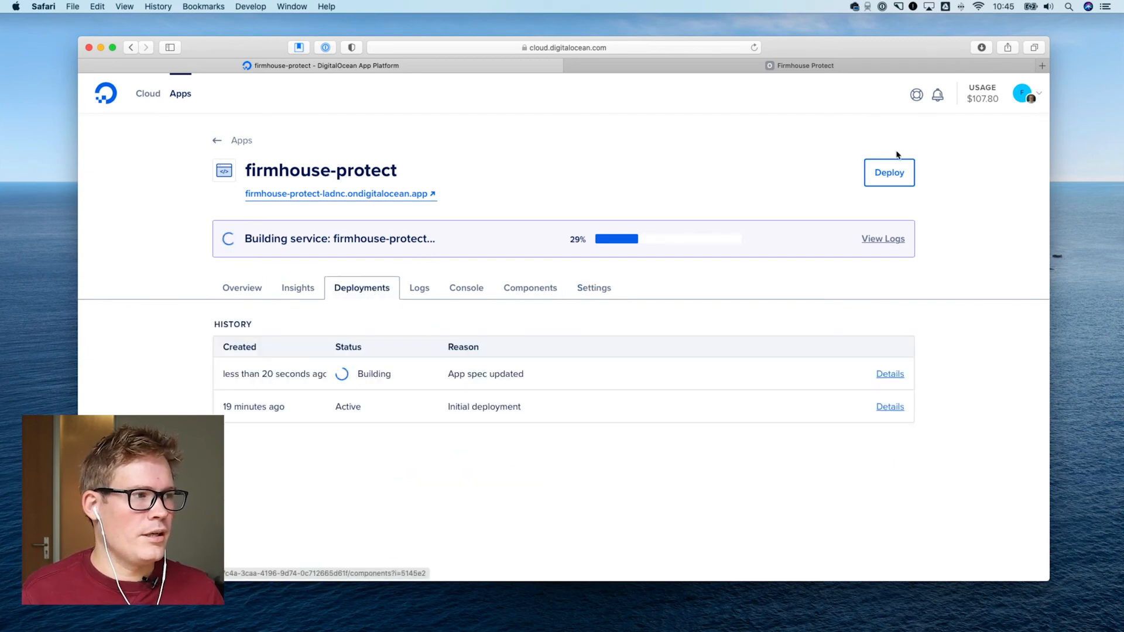
{"action": "left_click", "coordinate": [888, 177]}
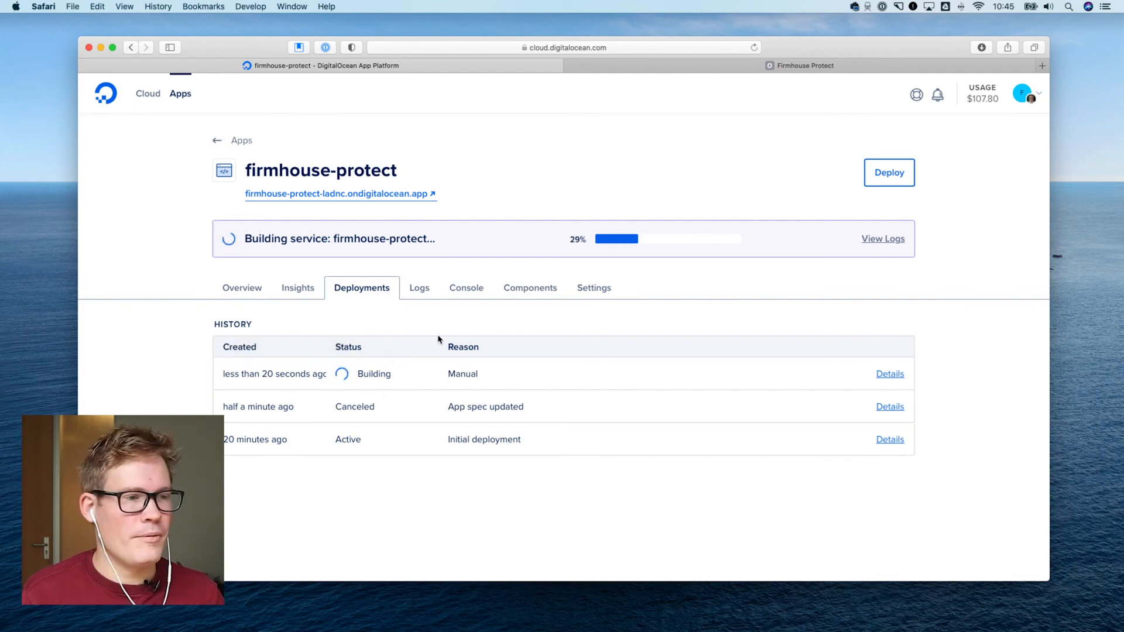
Start adding a domain from the app's Domains & Certificates settings and examine the CNAME alias and example record
{"action": "left_click", "coordinate": [528, 290]}
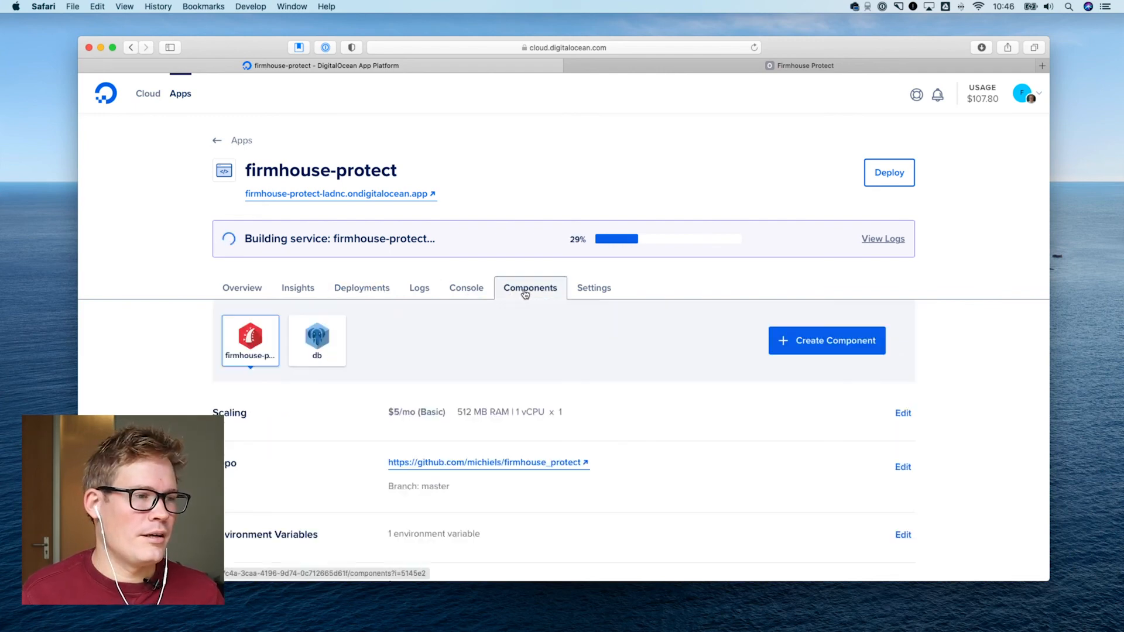
{"action": "left_click", "coordinate": [583, 294]}
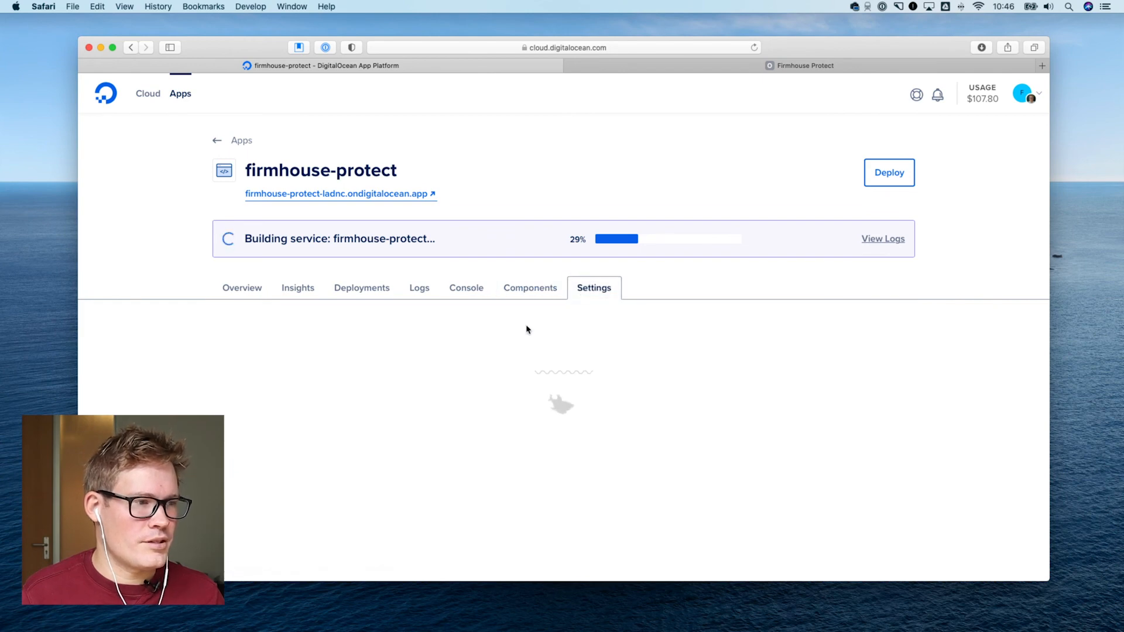
{"action": "scroll", "coordinate": [697, 344], "scroll_direction": "down", "scroll_amount": 5}
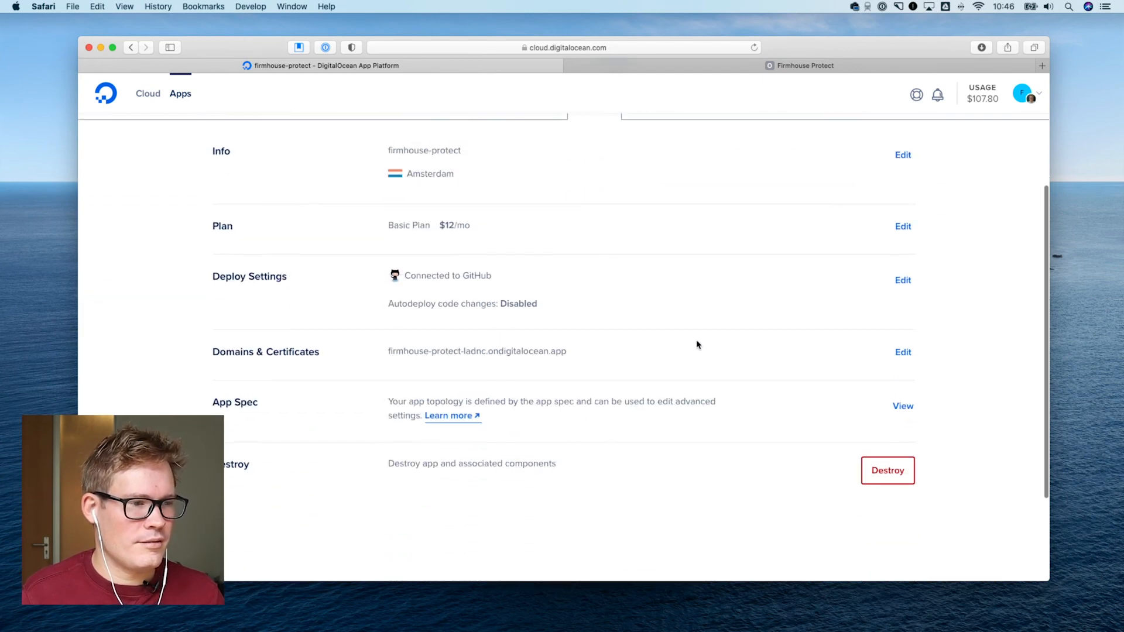
{"action": "left_click", "coordinate": [902, 279]}
{"action": "left_click", "coordinate": [282, 383]}
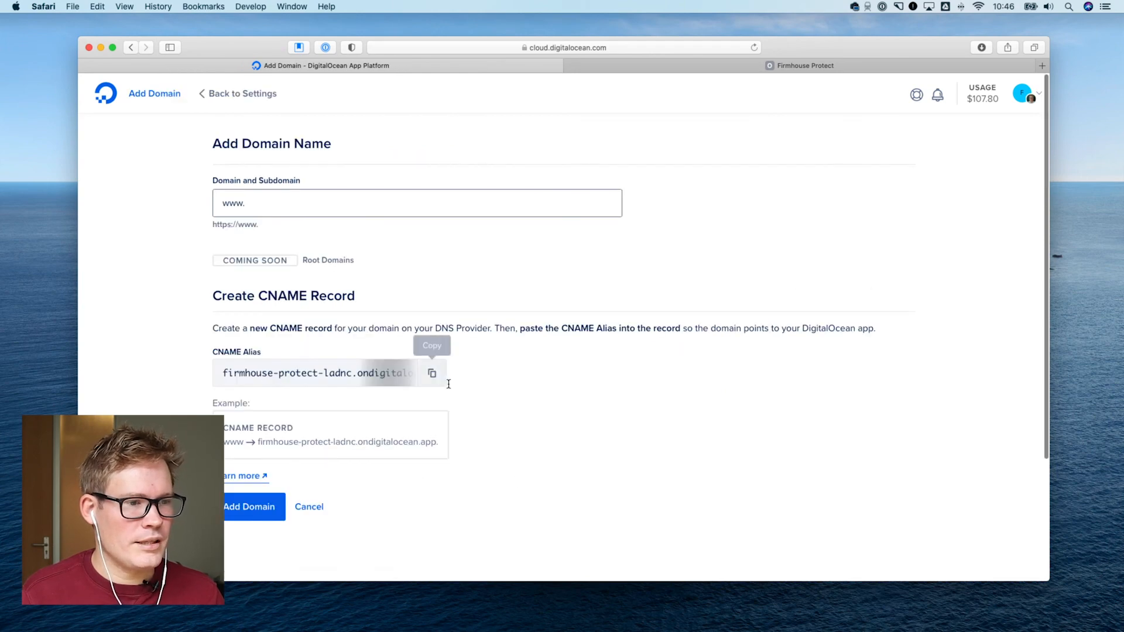
{"action": "scroll", "coordinate": [339, 434], "scroll_direction": "down", "scroll_amount": 2}
{"action": "scroll", "coordinate": [339, 434], "scroll_direction": "down", "scroll_amount": 1}
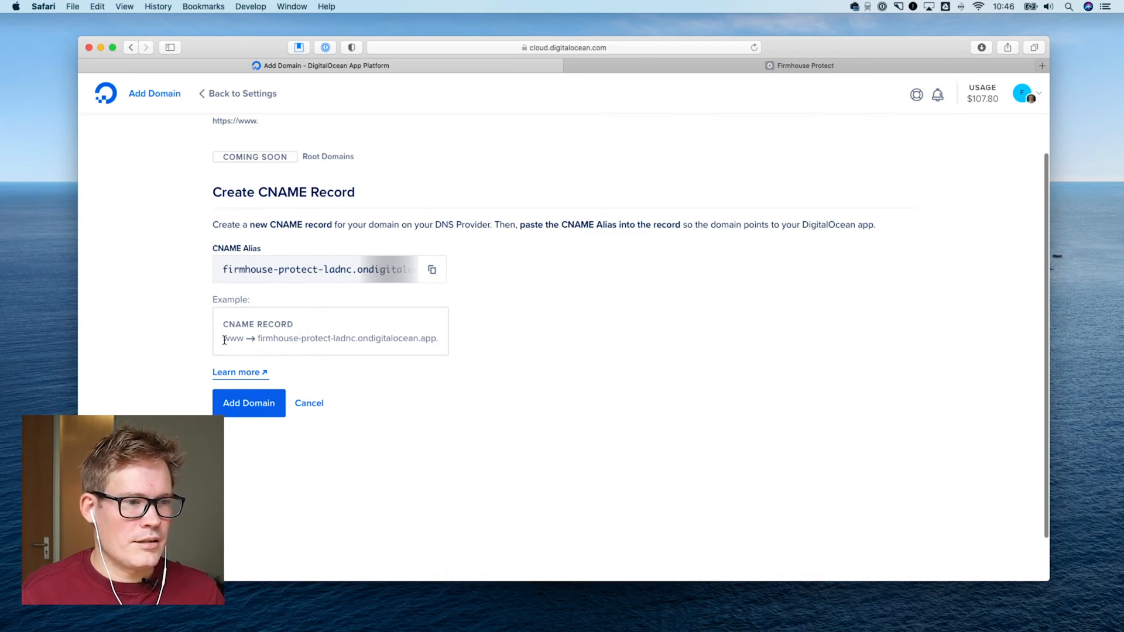
{"action": "left_click_drag", "start_coordinate": [288, 342], "coordinate": [362, 341]}
{"action": "left_click", "coordinate": [319, 344]}
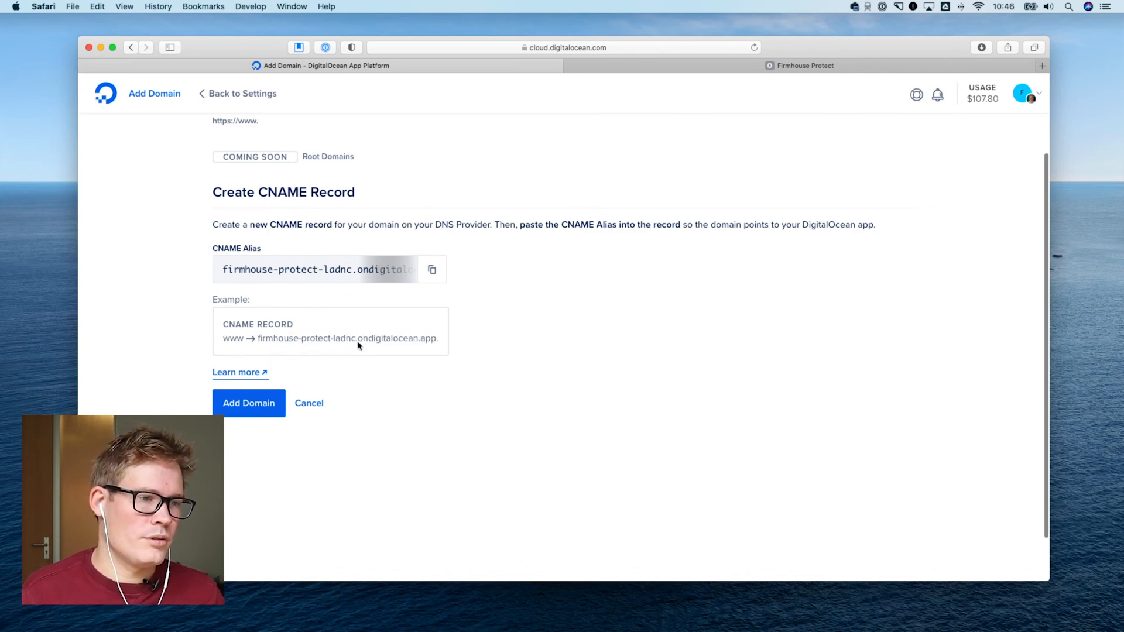
{"action": "left_click_drag", "start_coordinate": [286, 340], "coordinate": [413, 340]}
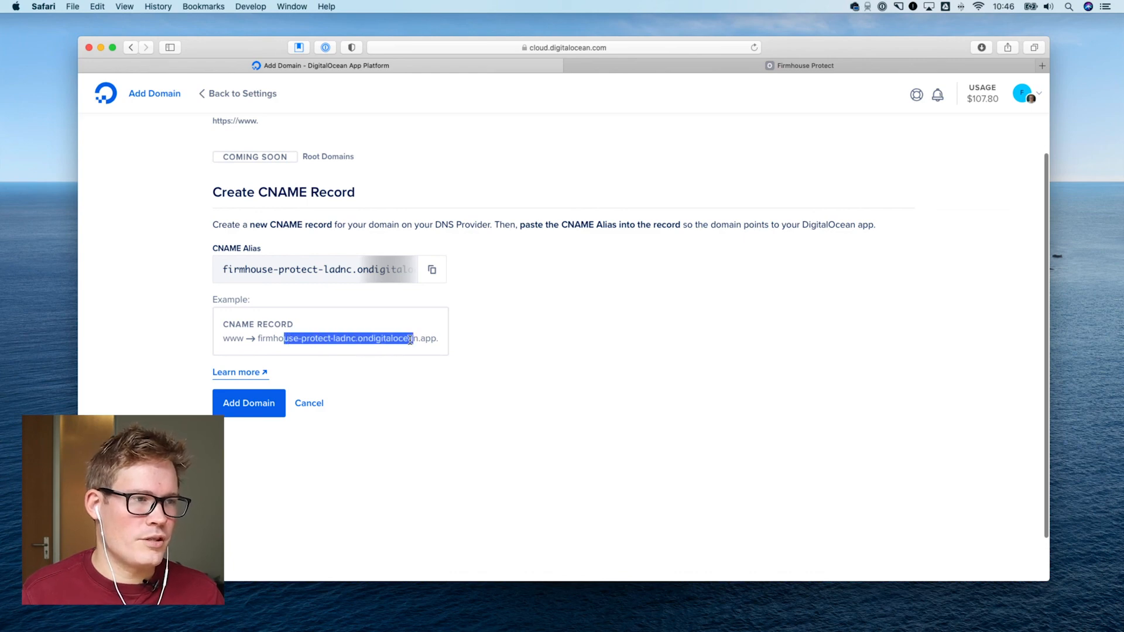
{"action": "left_click", "coordinate": [414, 340]}
{"action": "scroll", "coordinate": [270, 236], "scroll_direction": "up", "scroll_amount": 2}
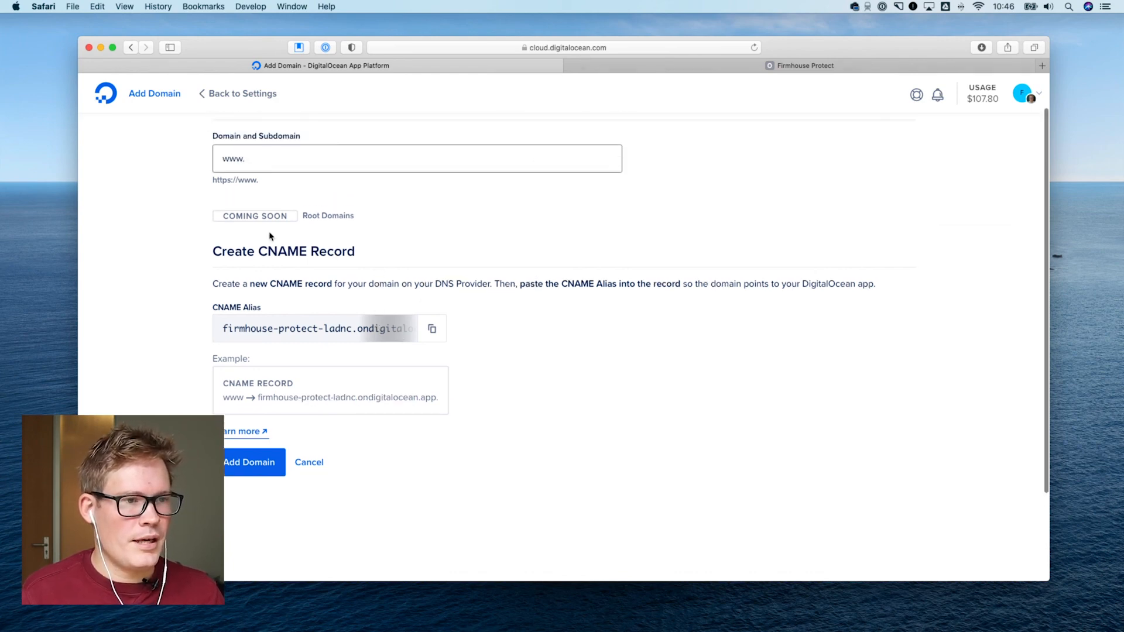
{"action": "scroll", "coordinate": [270, 202], "scroll_direction": "up", "scroll_amount": 2}
{"action": "left_click", "coordinate": [255, 203]}
{"action": "left_click_drag", "start_coordinate": [254, 203], "coordinate": [198, 201]}
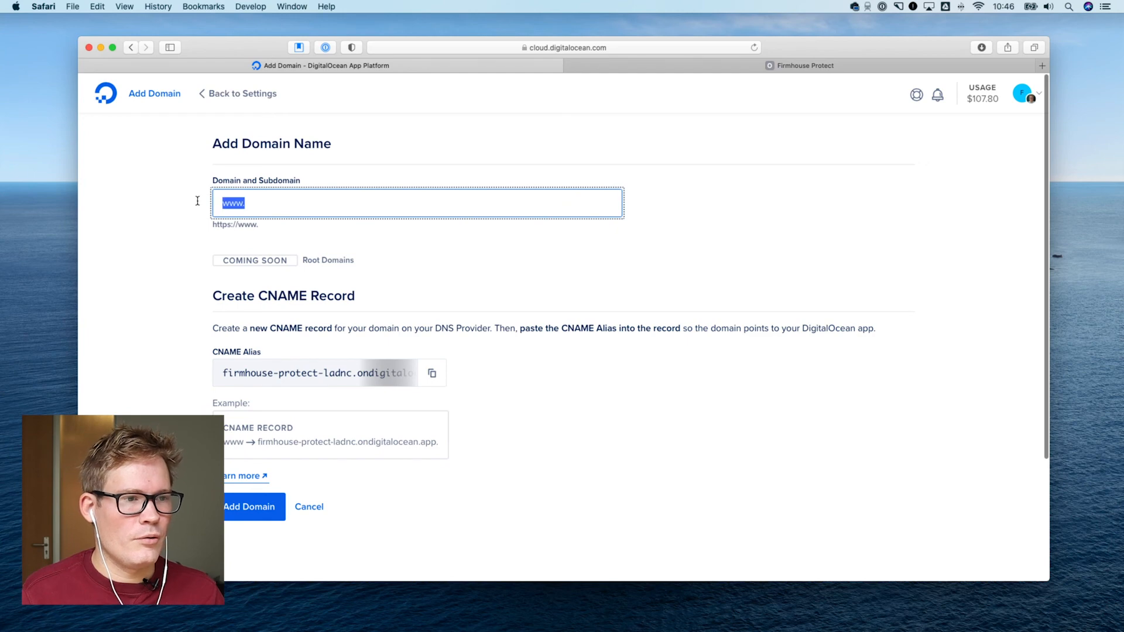
{"action": "left_click_drag", "start_coordinate": [308, 263], "coordinate": [341, 273]}
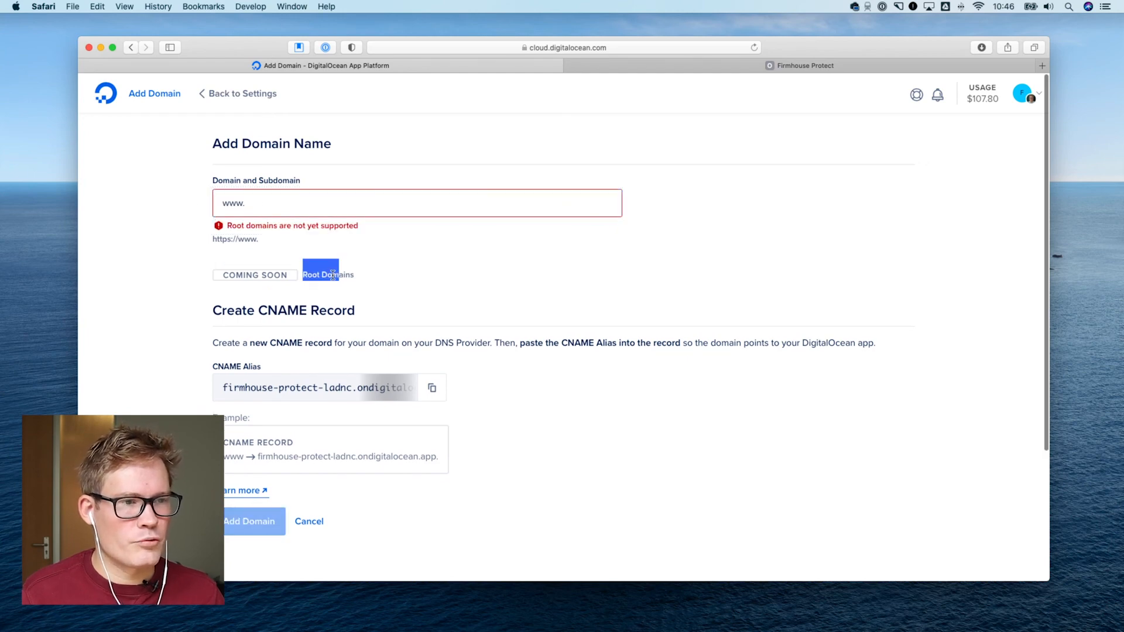
{"action": "left_click", "coordinate": [346, 280]}
Try protect.firmhouse.com as the app's domain to preview its CNAME record, then cancel adding the domain
{"action": "left_click", "coordinate": [304, 214]}
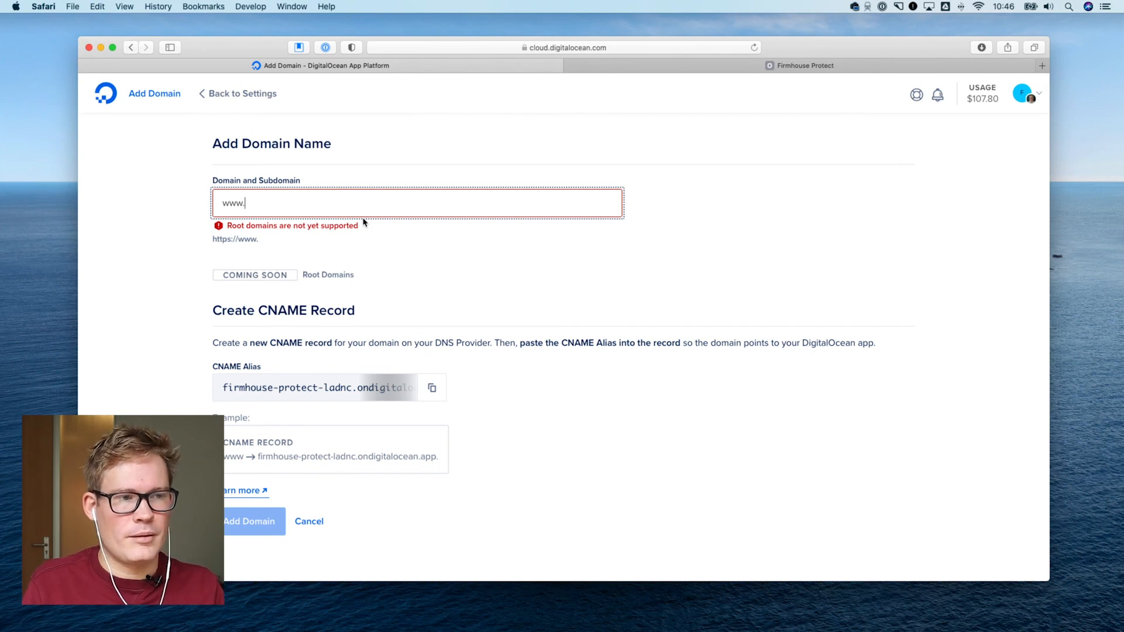
{"action": "type", "text": "firmhouse.com"}
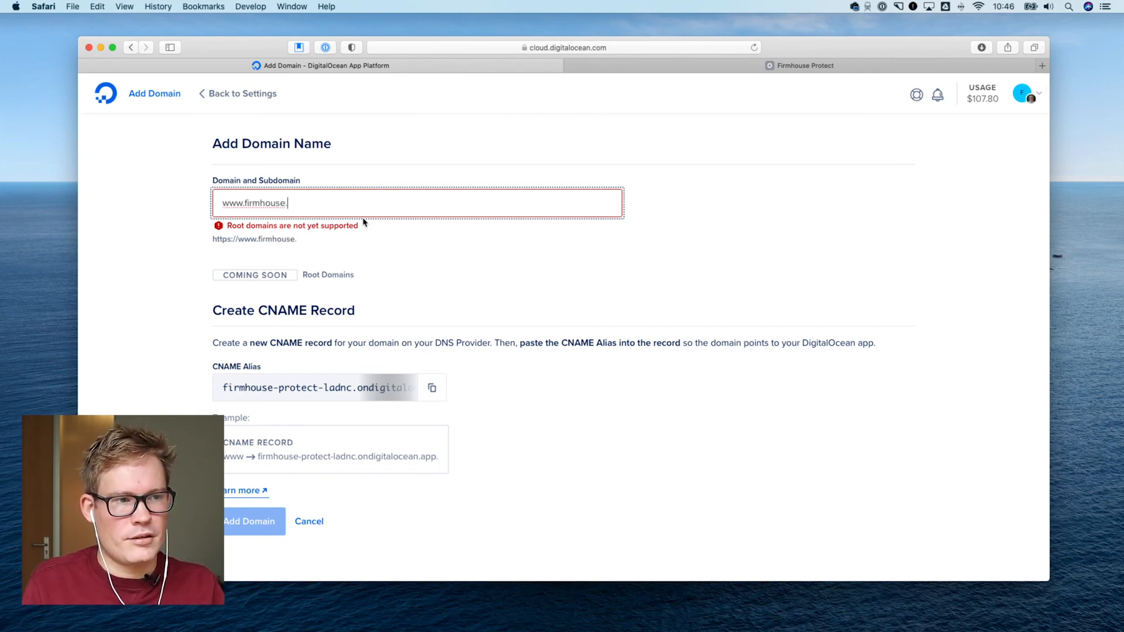
{"action": "key", "text": "BackSpace"}
{"action": "key", "text": "BackSpace"}
{"action": "key", "text": "BackSpace"}
{"action": "key", "text": "BackSpace"}
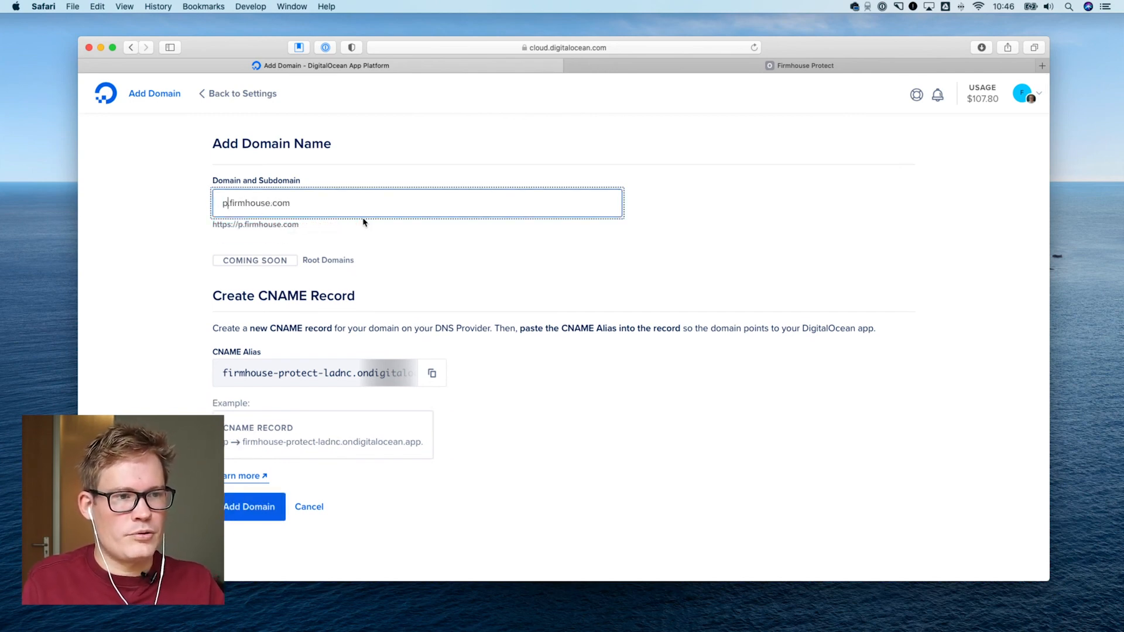
{"action": "type", "text": "protect."}
{"action": "left_click", "coordinate": [399, 306]}
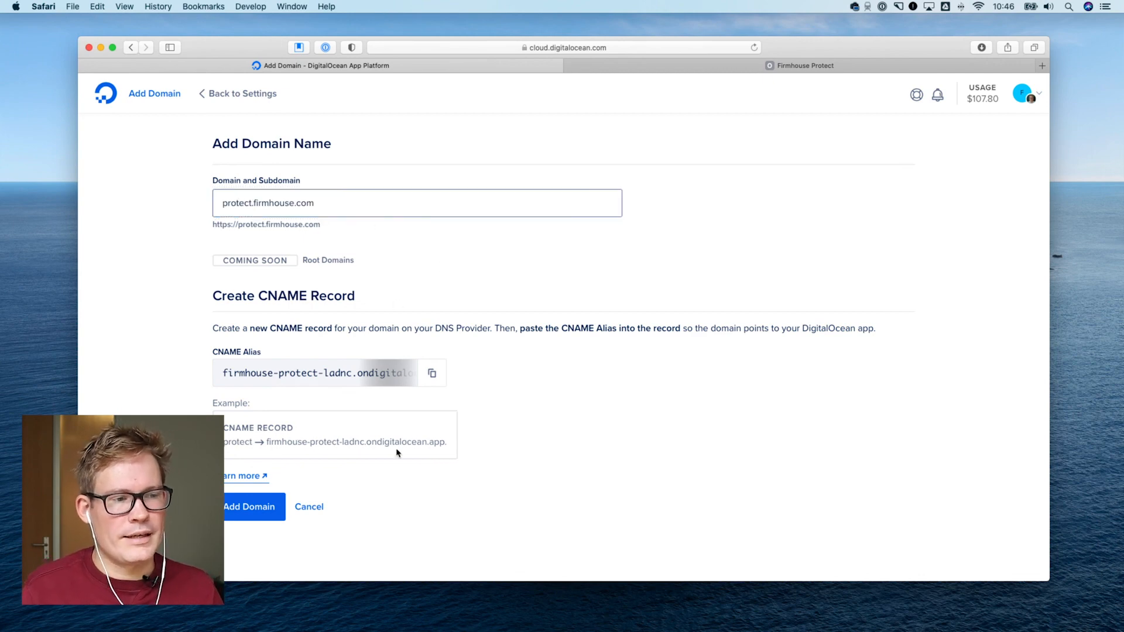
{"action": "scroll", "coordinate": [347, 475], "scroll_direction": "down", "scroll_amount": 2}
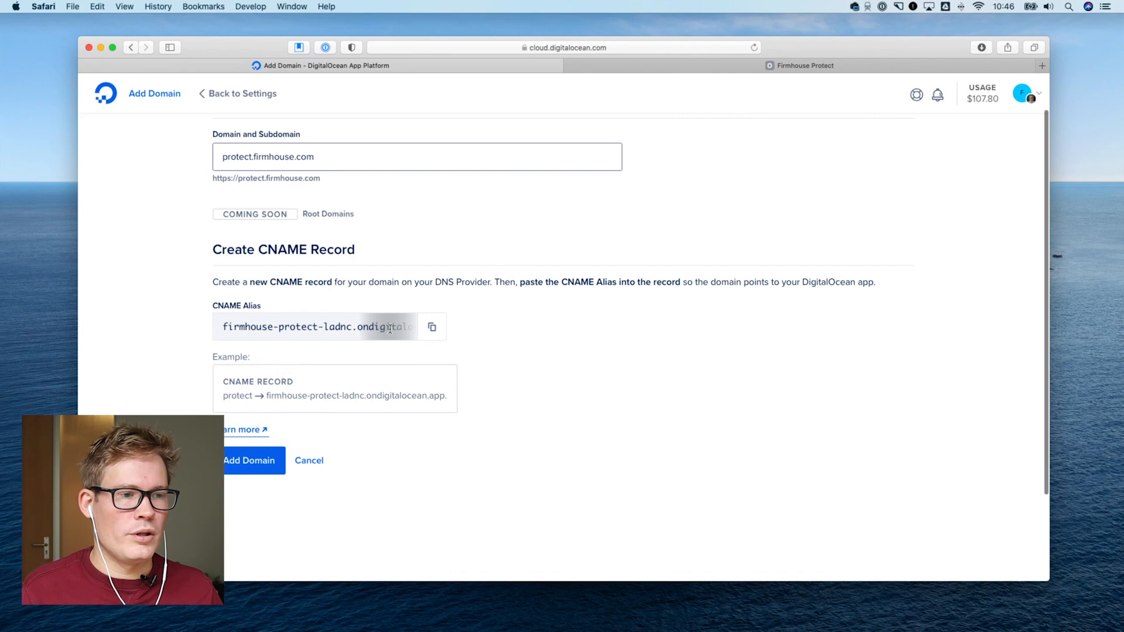
{"action": "left_click", "coordinate": [313, 466]}
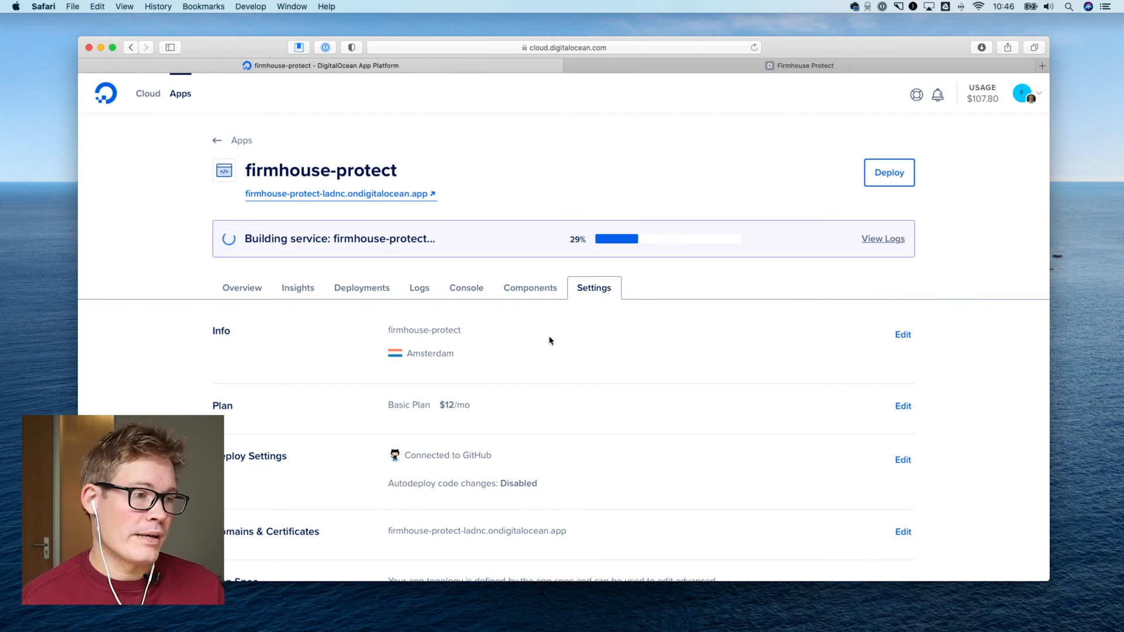
Review the firmhouse-protect app's settings and its overview of component health and latest deployment, then return to the settings
{"action": "scroll", "coordinate": [549, 336], "scroll_direction": "down", "scroll_amount": 6}
{"action": "scroll", "coordinate": [534, 322], "scroll_direction": "up", "scroll_amount": 2}
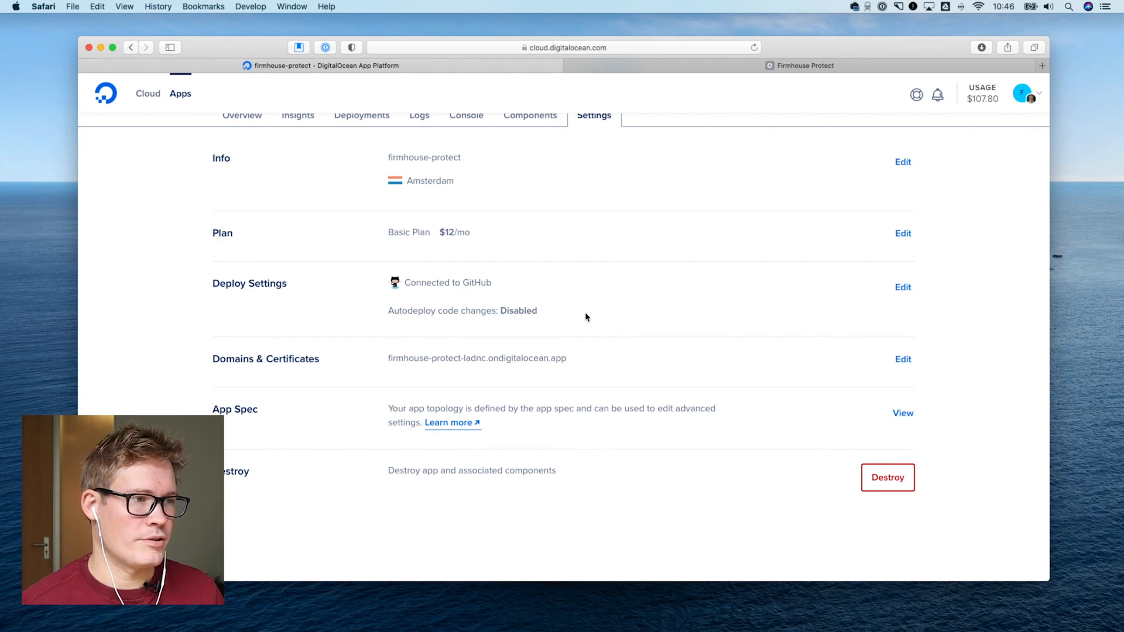
{"action": "scroll", "coordinate": [585, 317], "scroll_direction": "up", "scroll_amount": 3}
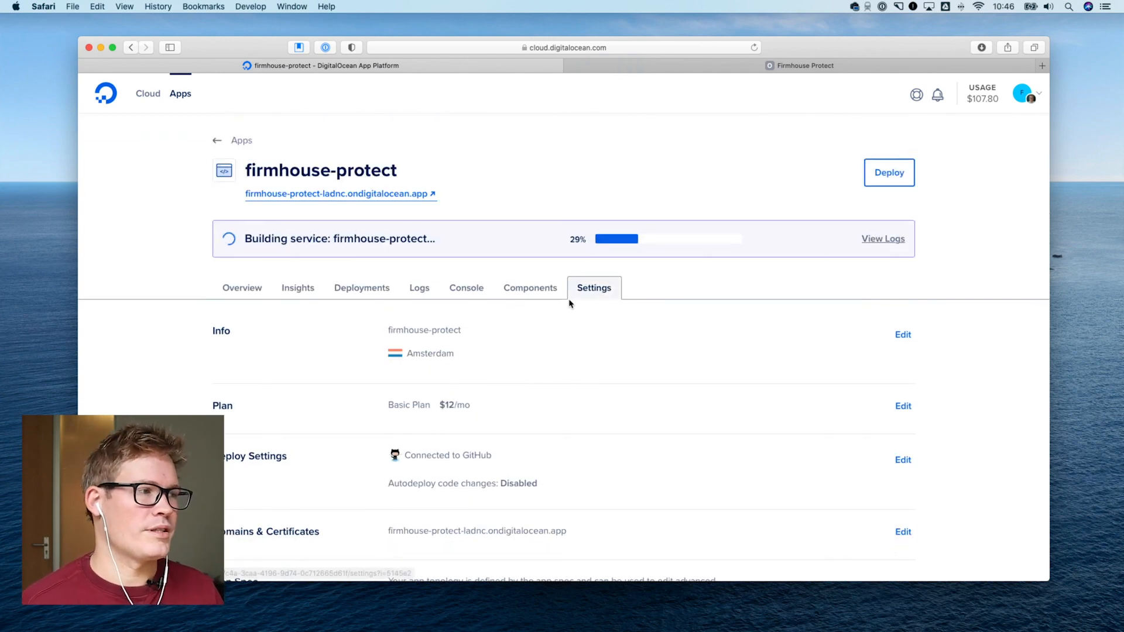
{"action": "left_click", "coordinate": [258, 290]}
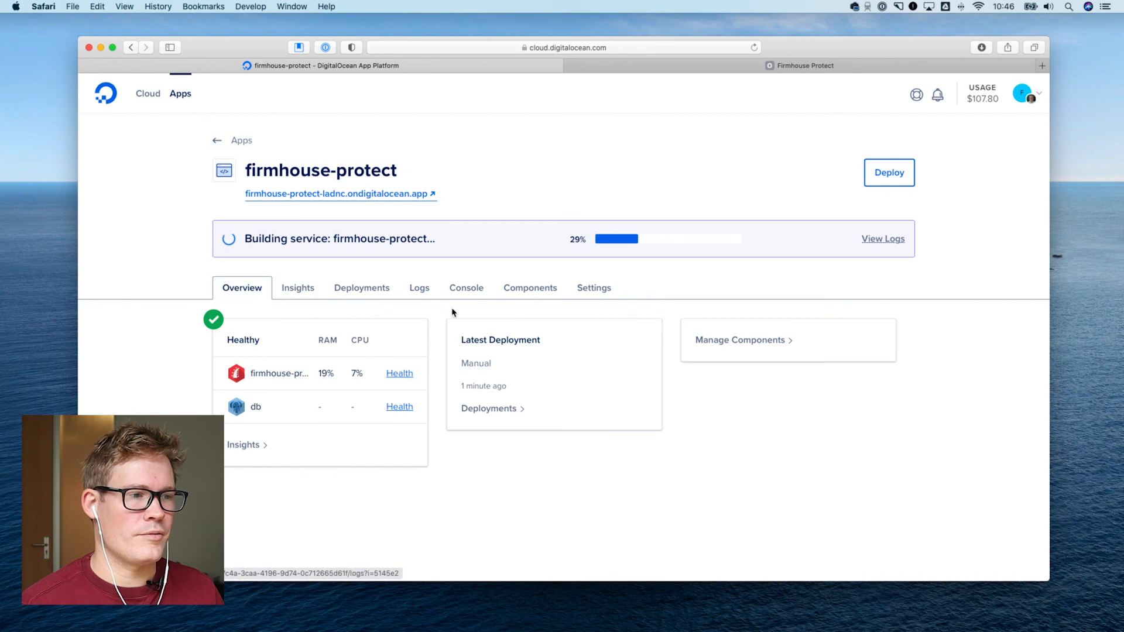
{"action": "left_click", "coordinate": [586, 293]}
{"action": "left_click", "coordinate": [250, 284]}
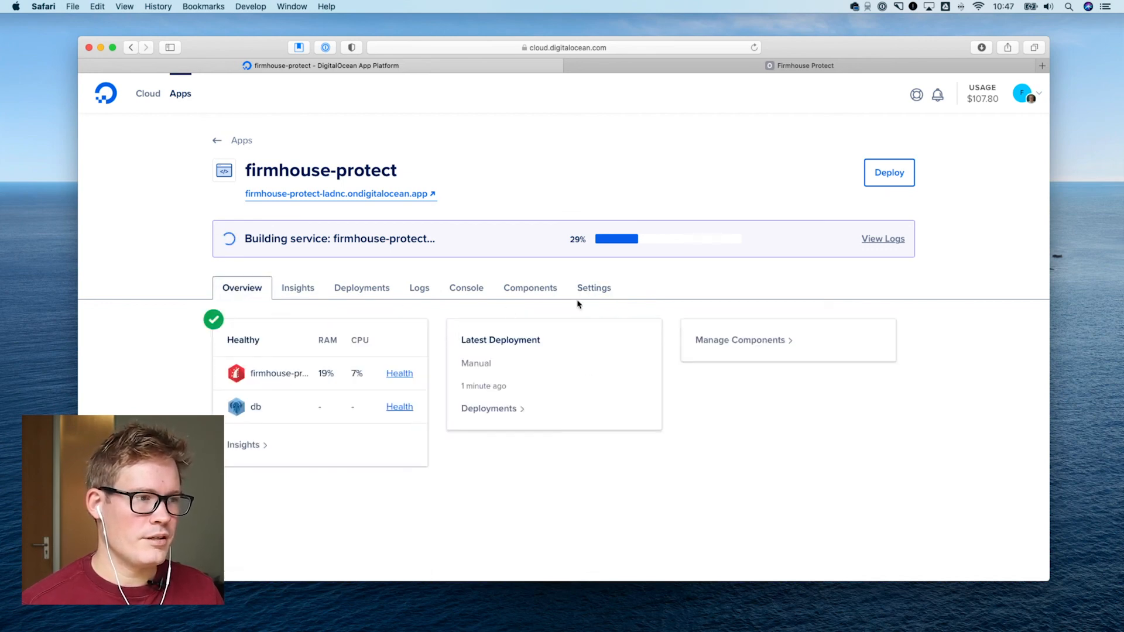
{"action": "left_click", "coordinate": [595, 297]}
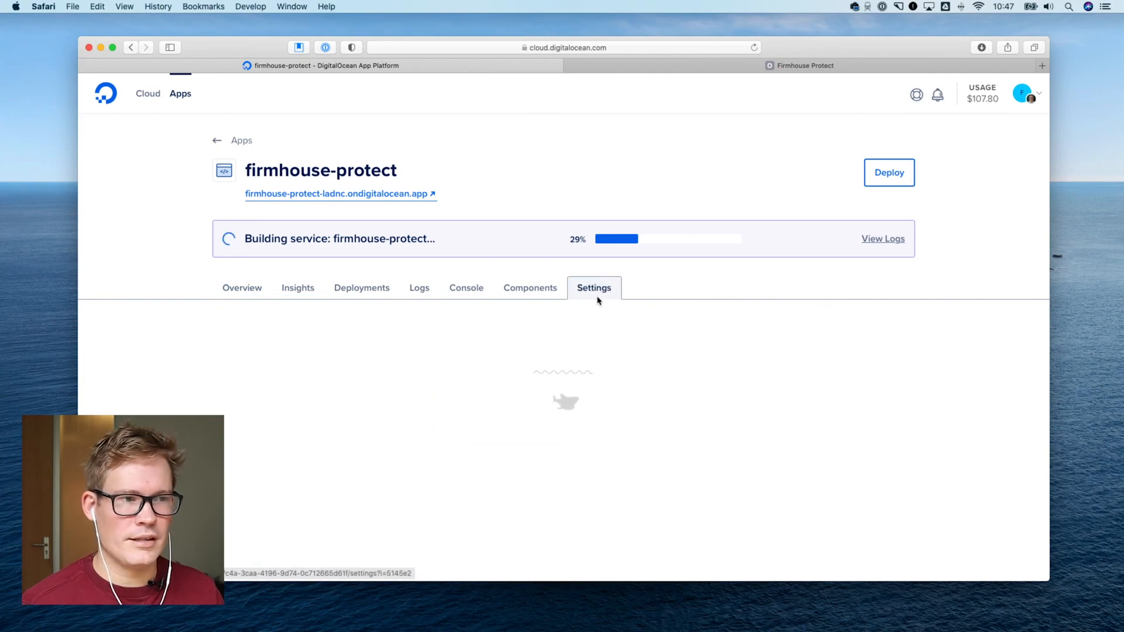